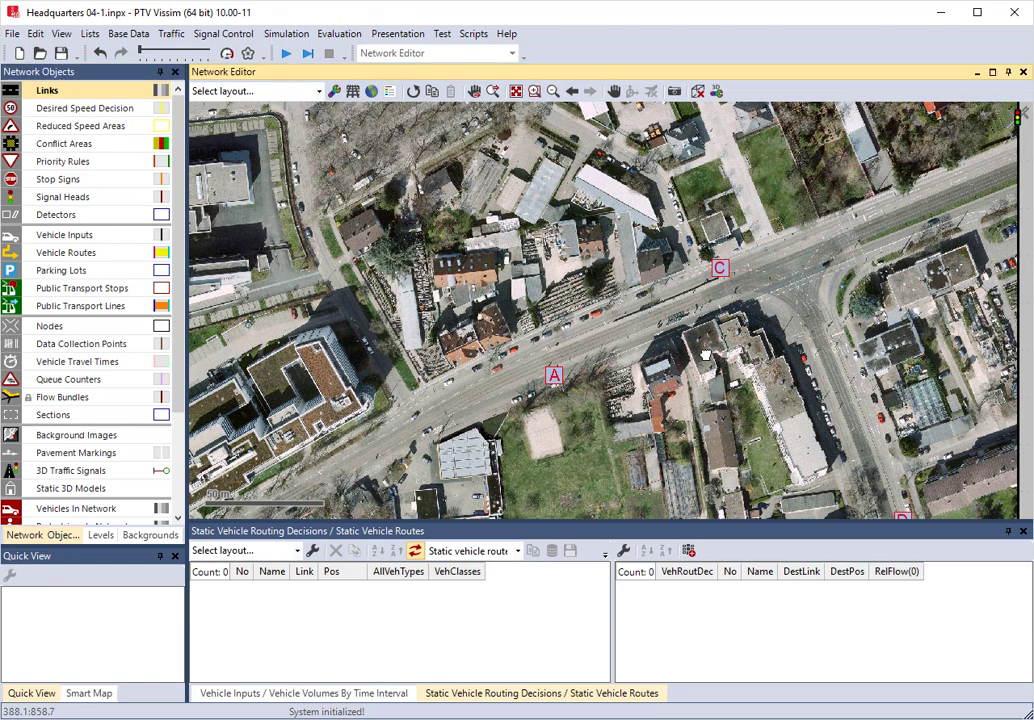
Step: Examine the aerial image of the junction, including the main road and the markers A, B, C and D
{"action": "left_click_drag", "start_coordinate": [704, 352], "coordinate": [544, 339]}
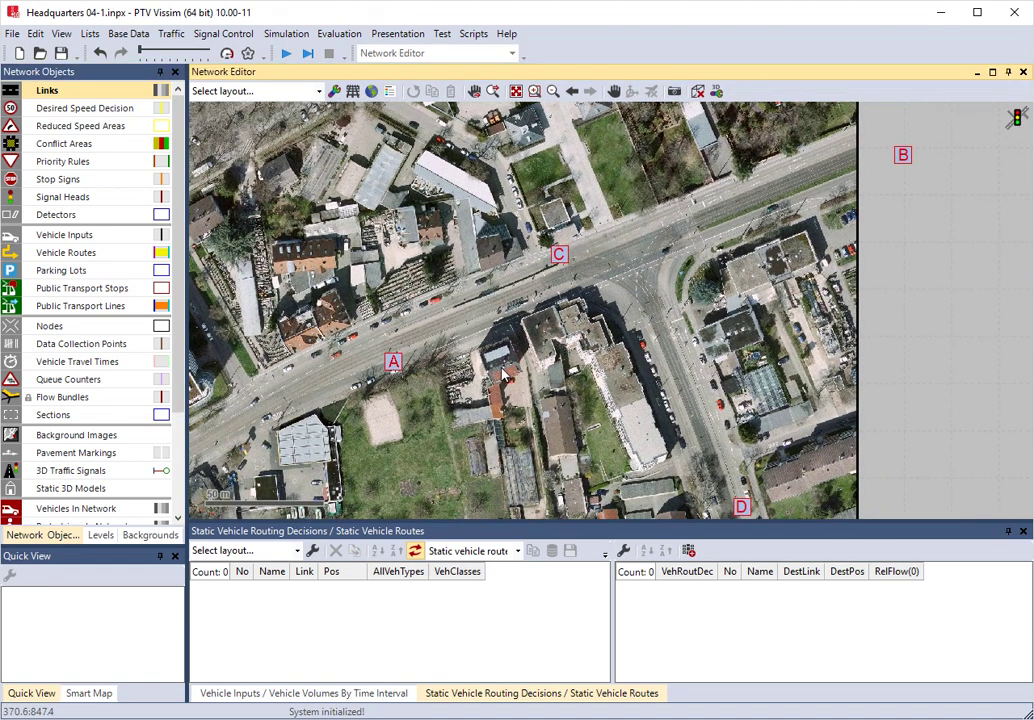
{"action": "left_click_drag", "start_coordinate": [471, 350], "coordinate": [533, 378]}
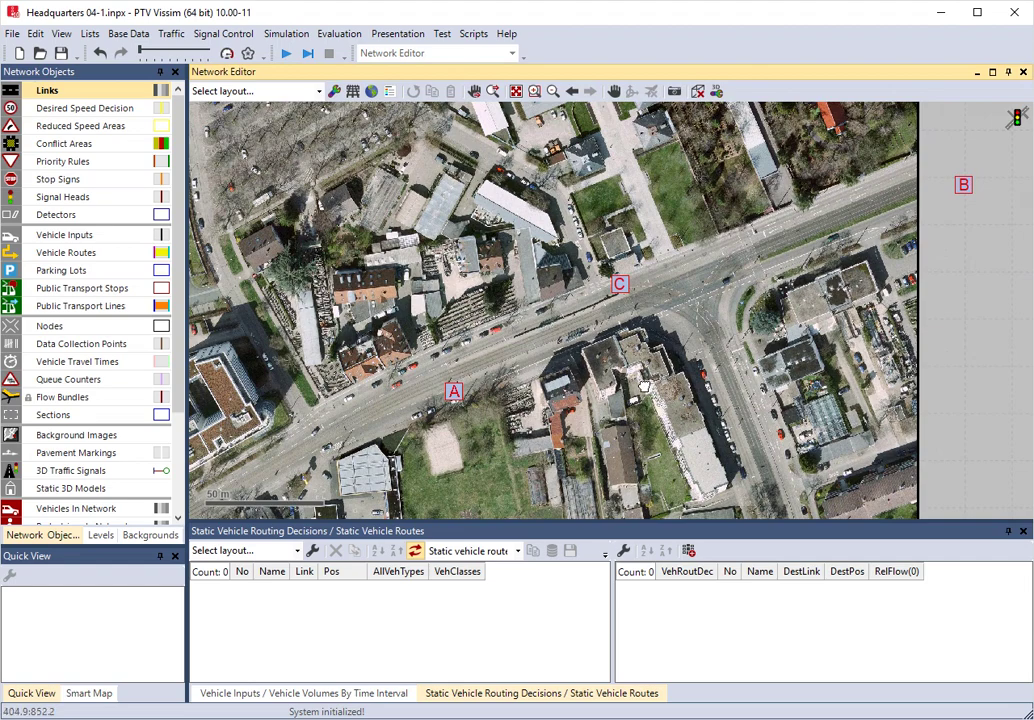
{"action": "mouse_move", "coordinate": [644, 386]}
{"action": "left_mouse_down"}
{"action": "mouse_move", "coordinate": [669, 364]}
{"action": "mouse_move", "coordinate": [590, 383]}
{"action": "mouse_move", "coordinate": [660, 396]}
{"action": "mouse_move", "coordinate": [650, 391]}
{"action": "left_mouse_up"}
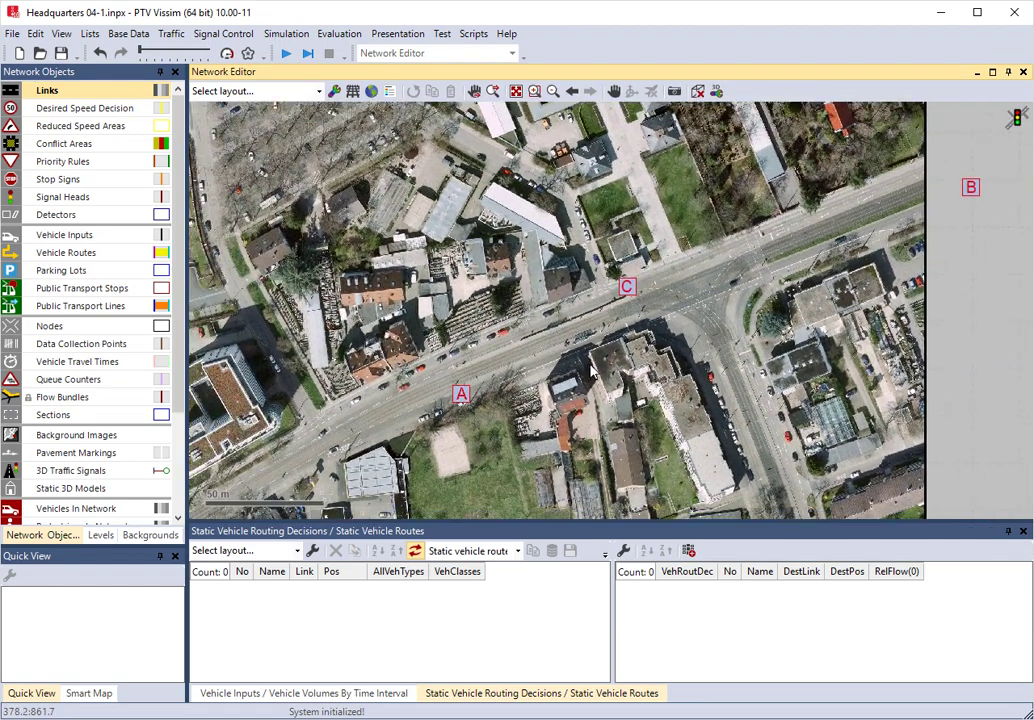
{"action": "scroll", "coordinate": [596, 365], "scroll_direction": "up", "scroll_amount": 3}
{"action": "scroll", "coordinate": [596, 365], "scroll_direction": "down", "scroll_amount": 4}
{"action": "scroll", "coordinate": [596, 365], "scroll_direction": "up", "scroll_amount": 1}
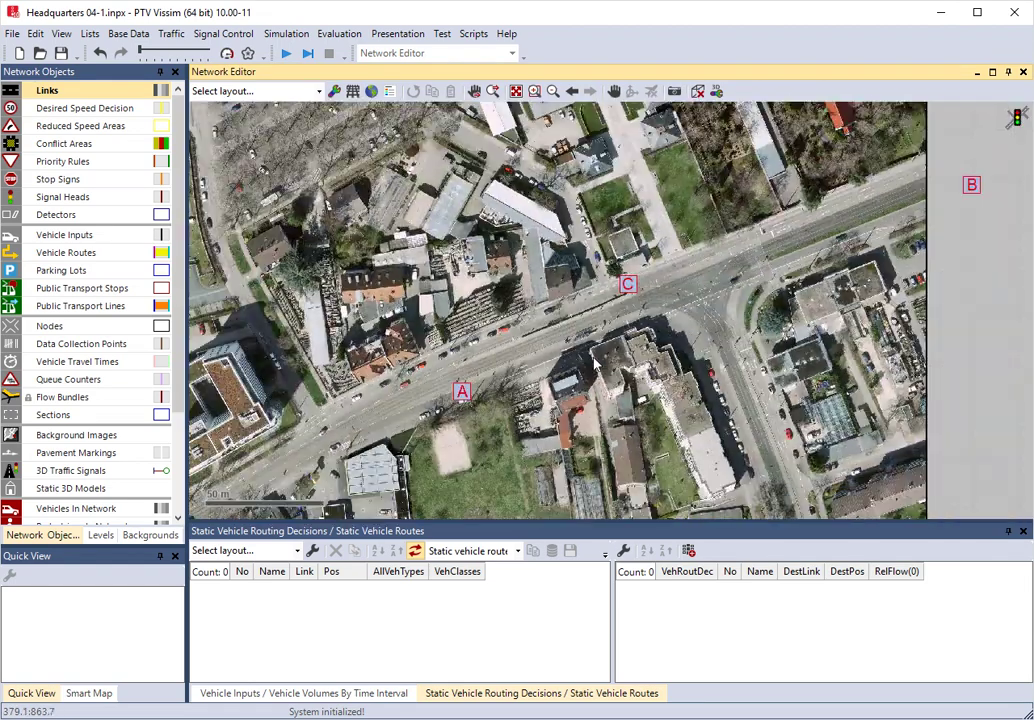
{"action": "scroll", "coordinate": [596, 365], "scroll_direction": "down", "scroll_amount": 1}
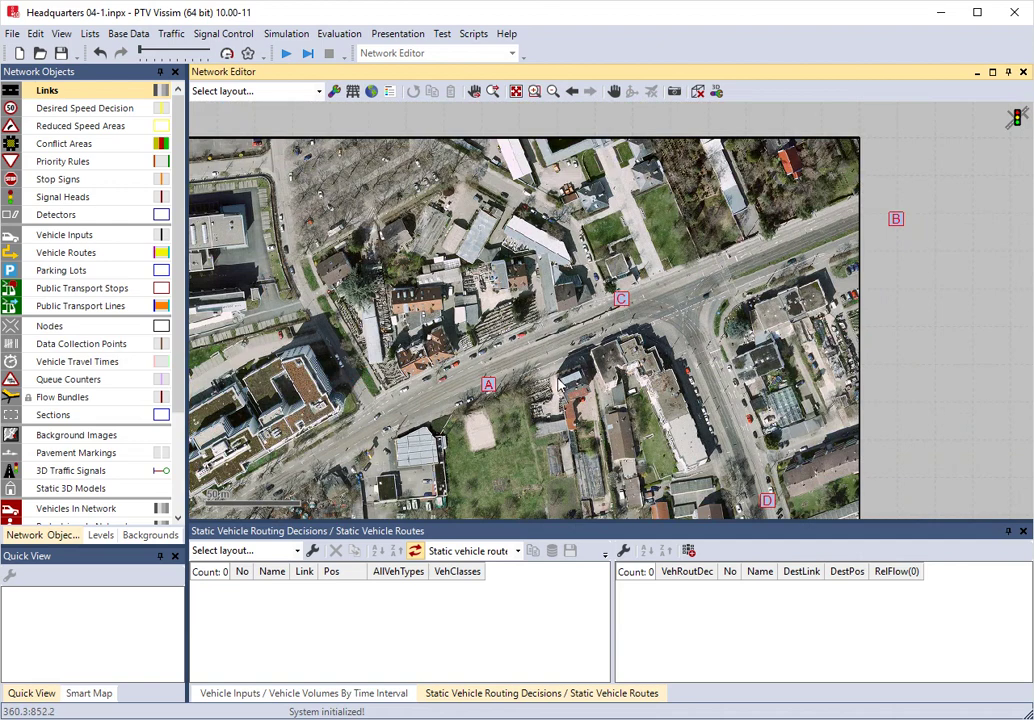
{"action": "scroll", "coordinate": [563, 365], "scroll_direction": "up", "scroll_amount": 2}
{"action": "scroll", "coordinate": [563, 365], "scroll_direction": "down", "scroll_amount": 2}
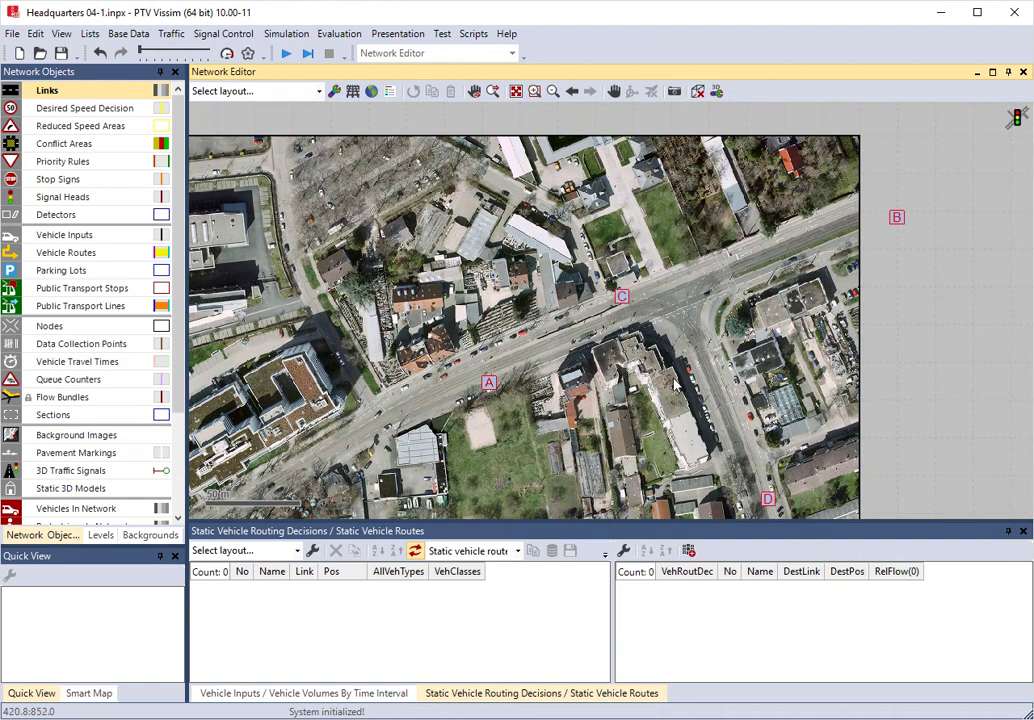
{"action": "left_click_drag", "start_coordinate": [676, 385], "coordinate": [494, 337]}
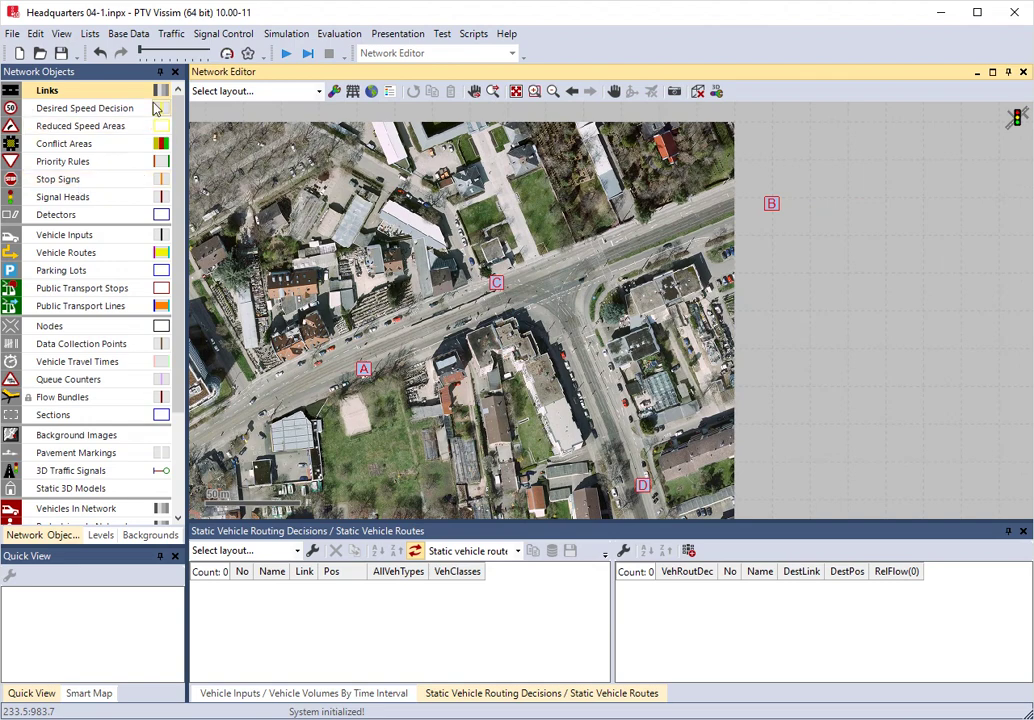
{"action": "left_click", "coordinate": [88, 92]}
{"action": "left_click", "coordinate": [85, 145]}
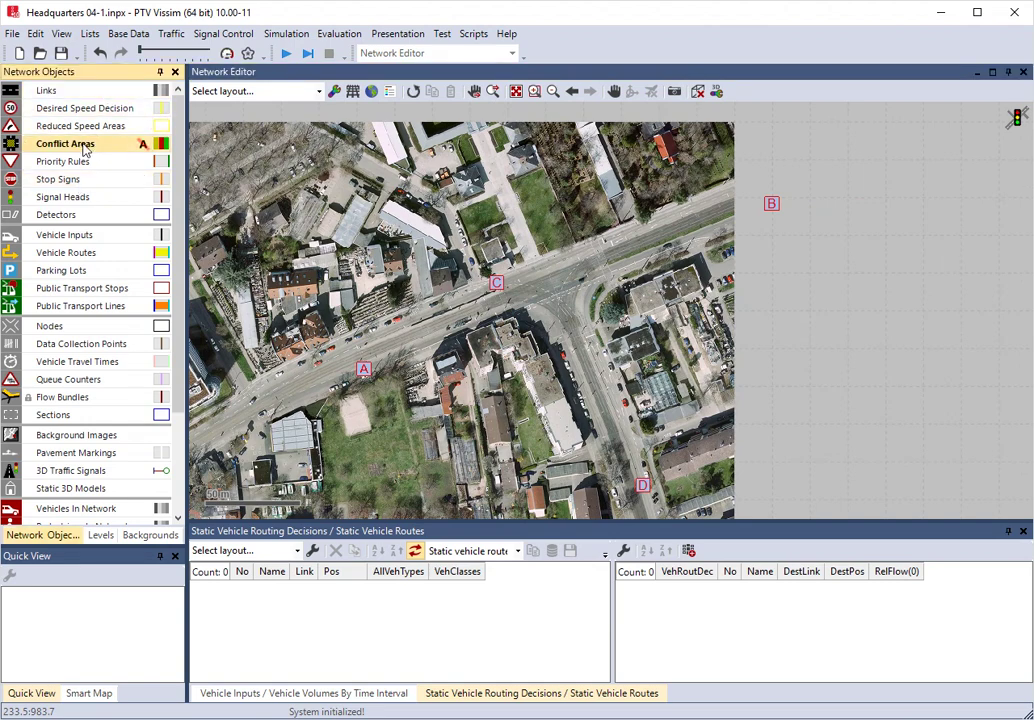
{"action": "left_click", "coordinate": [80, 202]}
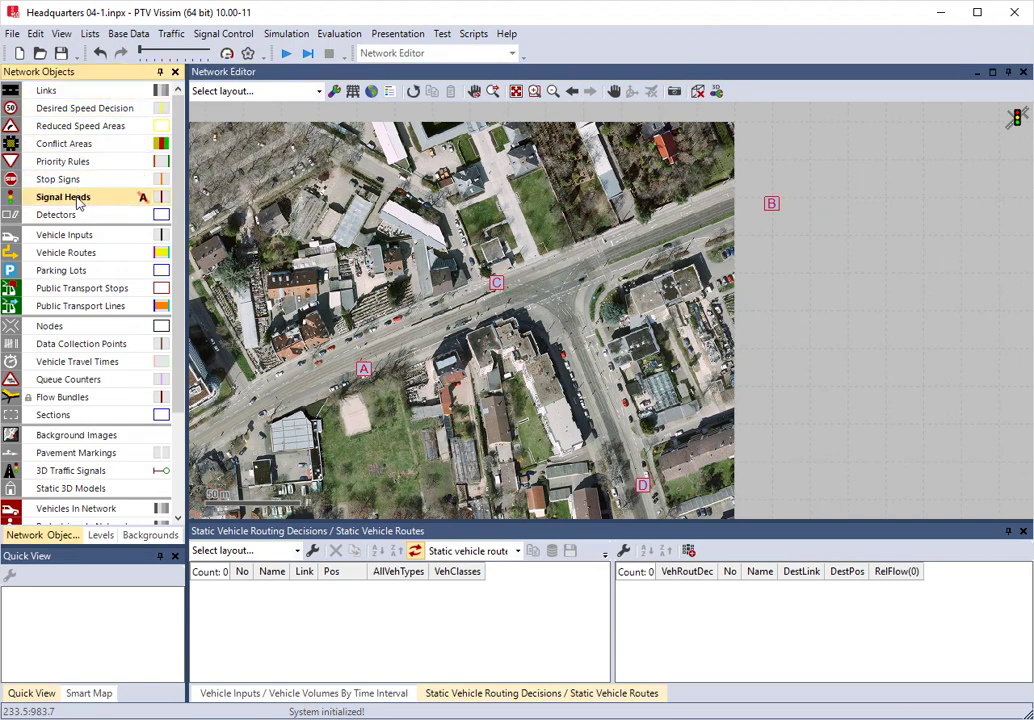
Step: Draw a one-lane link about 156 m long on the southern carriageway from marker A past the junction towards B, keeping the default link settings
{"action": "left_click", "coordinate": [80, 92]}
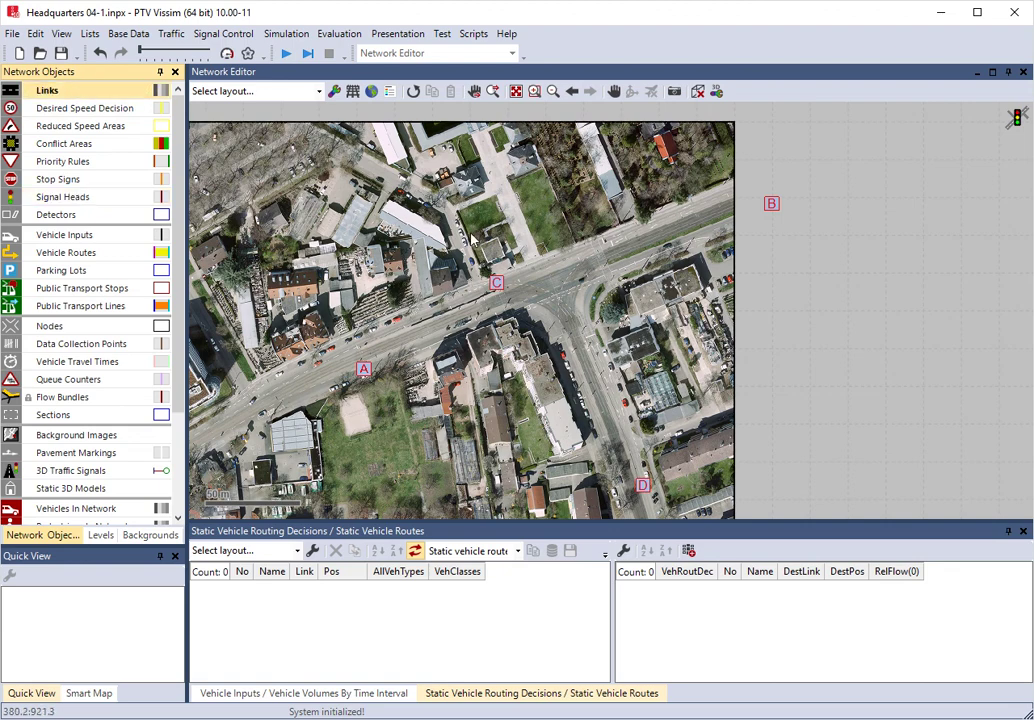
{"action": "scroll", "coordinate": [443, 368], "scroll_direction": "up", "scroll_amount": 4}
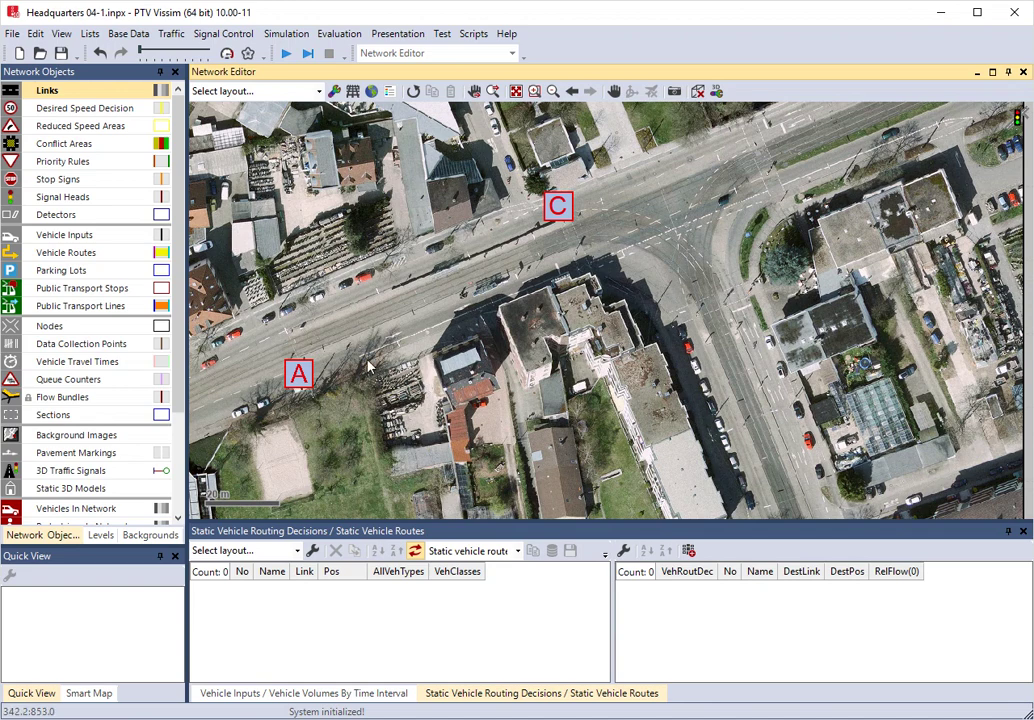
{"action": "left_click_drag", "start_coordinate": [393, 357], "coordinate": [508, 325]}
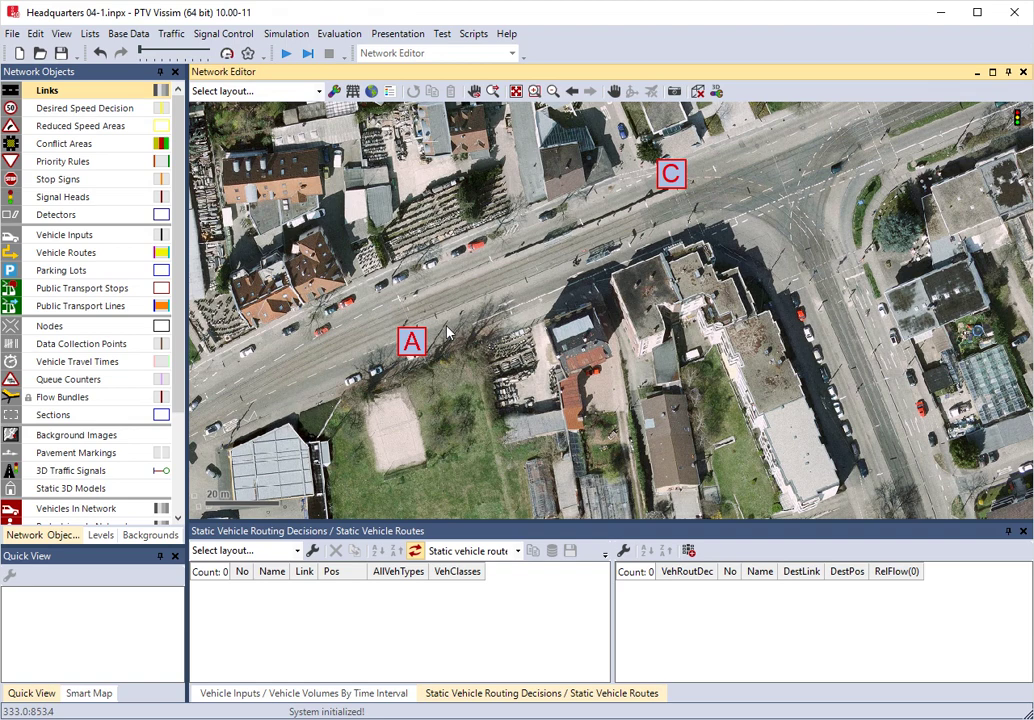
{"action": "mouse_move", "coordinate": [447, 330]}
{"action": "left_mouse_down"}
{"action": "mouse_move", "coordinate": [565, 273]}
{"action": "mouse_move", "coordinate": [792, 217]}
{"action": "mouse_move", "coordinate": [868, 166]}
{"action": "mouse_move", "coordinate": [982, 117]}
{"action": "left_mouse_up"}
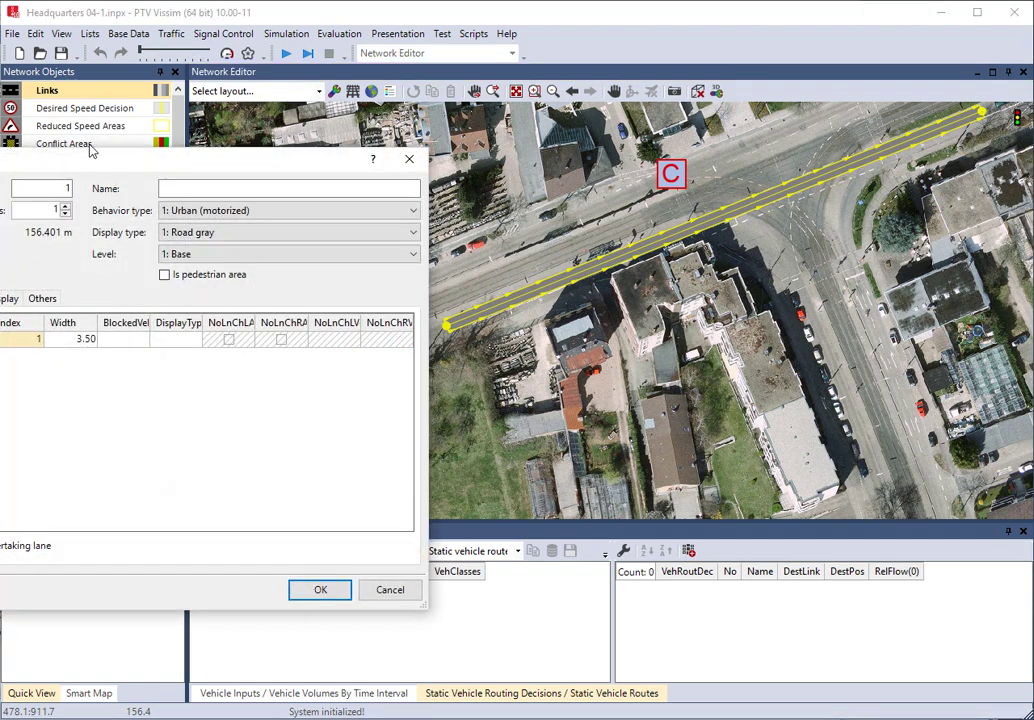
{"action": "left_click_drag", "start_coordinate": [92, 161], "coordinate": [195, 156]}
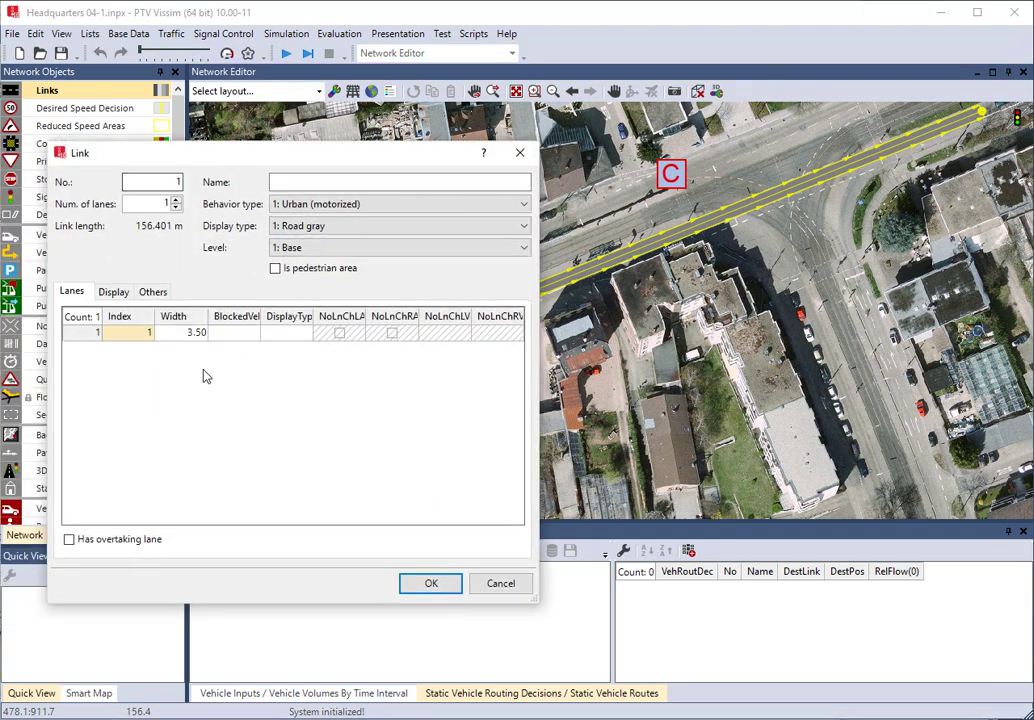
{"action": "left_click", "coordinate": [181, 338]}
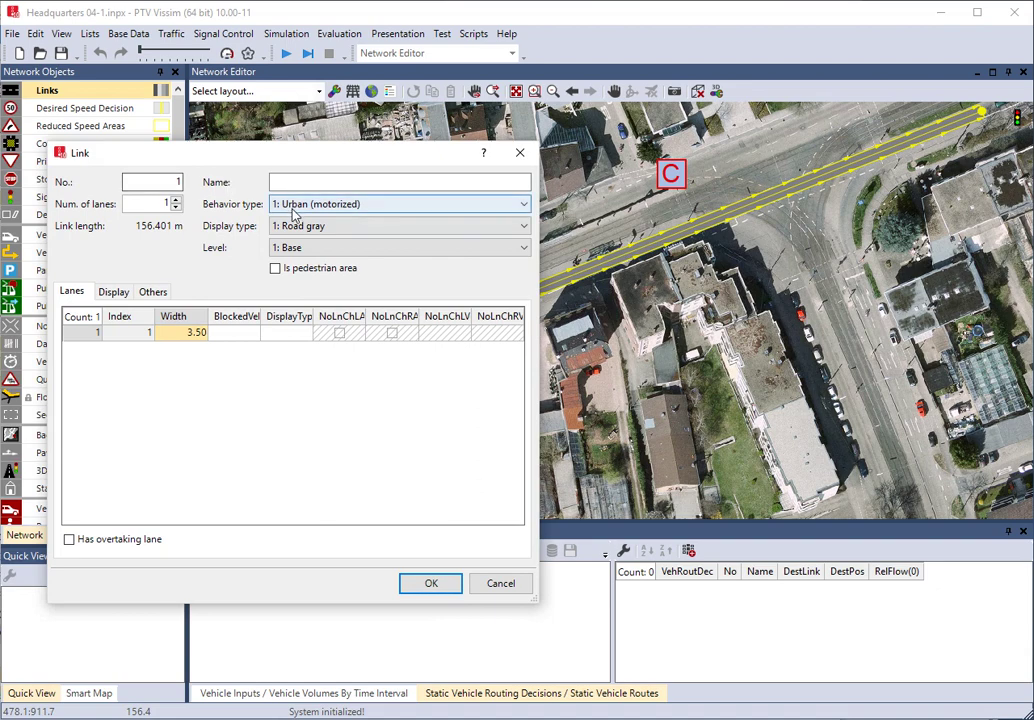
{"action": "left_click", "coordinate": [328, 206]}
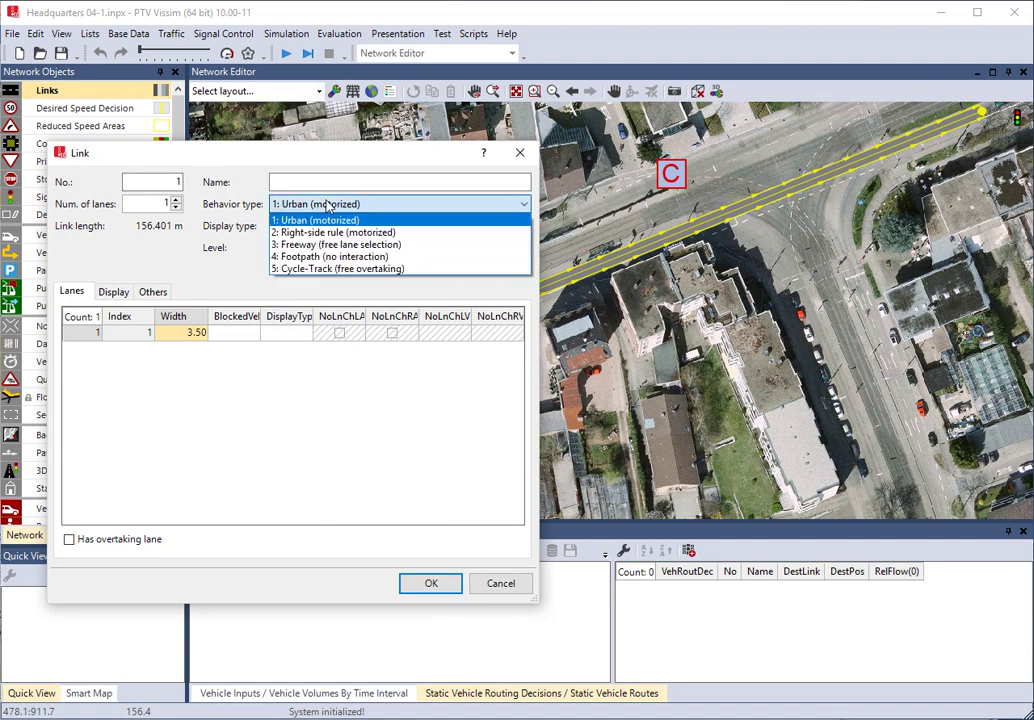
{"action": "left_click", "coordinate": [328, 206]}
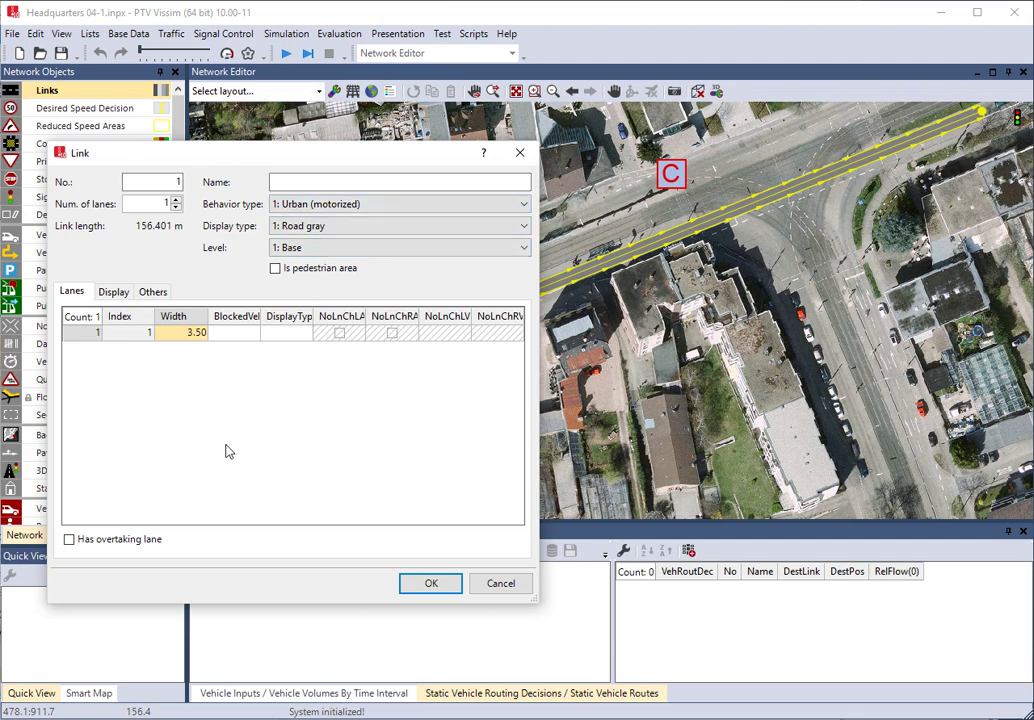
{"action": "left_click", "coordinate": [425, 584]}
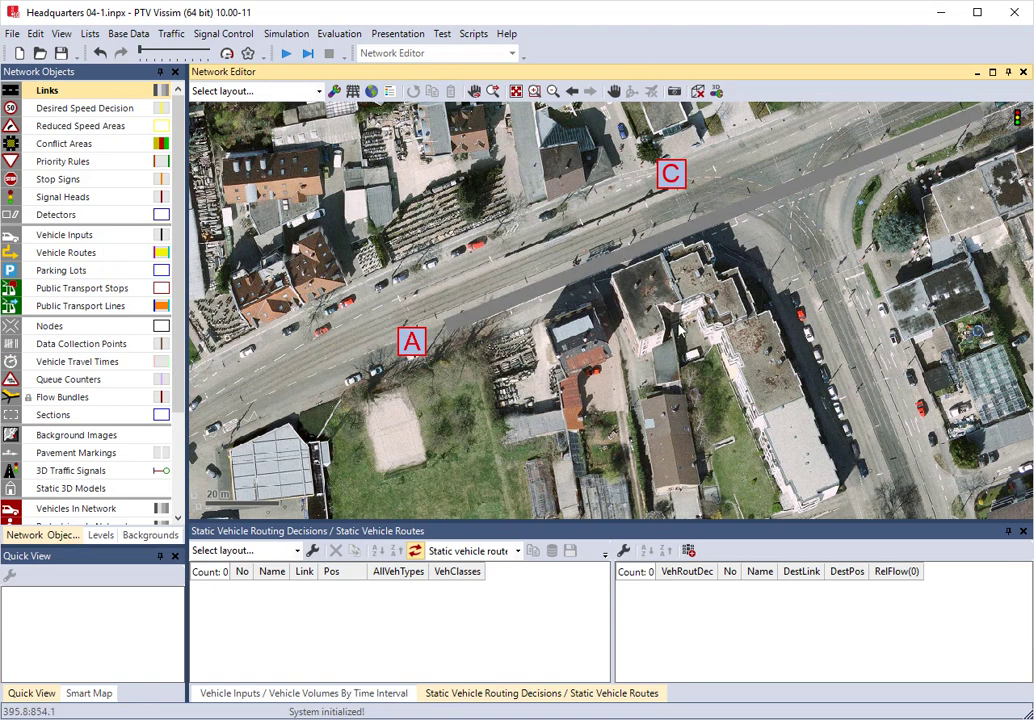
Step: Extend the eastern end of the southern link to just beyond the aerial image's edge near marker B
{"action": "left_click_drag", "start_coordinate": [718, 252], "coordinate": [694, 375]}
{"action": "left_click_drag", "start_coordinate": [720, 300], "coordinate": [687, 332]}
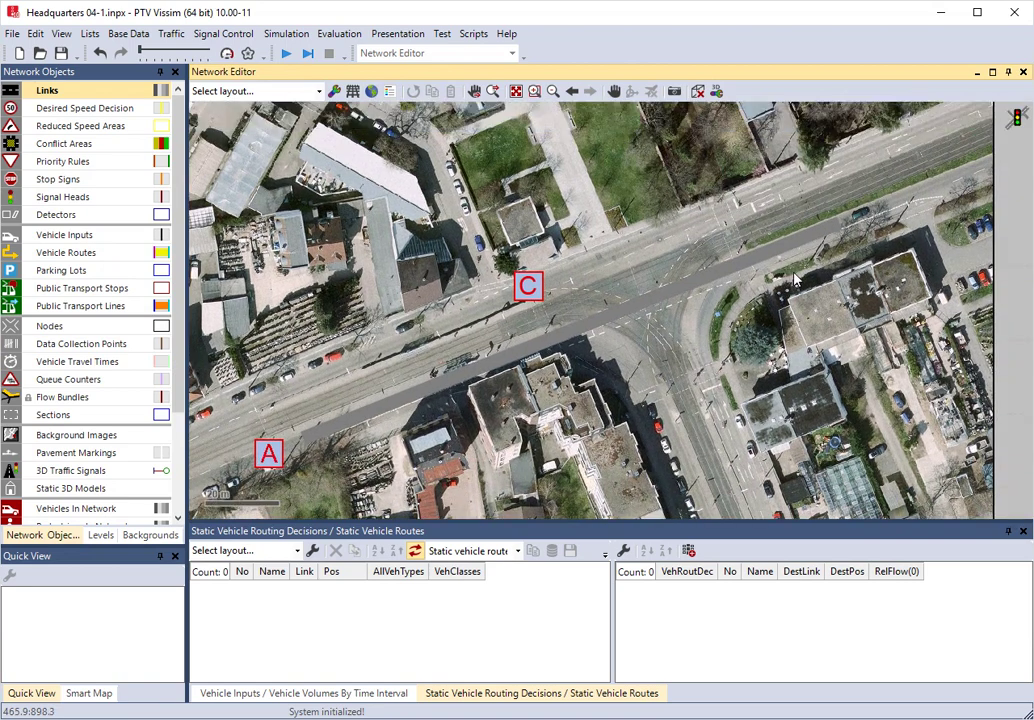
{"action": "scroll", "coordinate": [817, 262], "scroll_direction": "down", "scroll_amount": 1}
{"action": "left_click", "coordinate": [833, 235]}
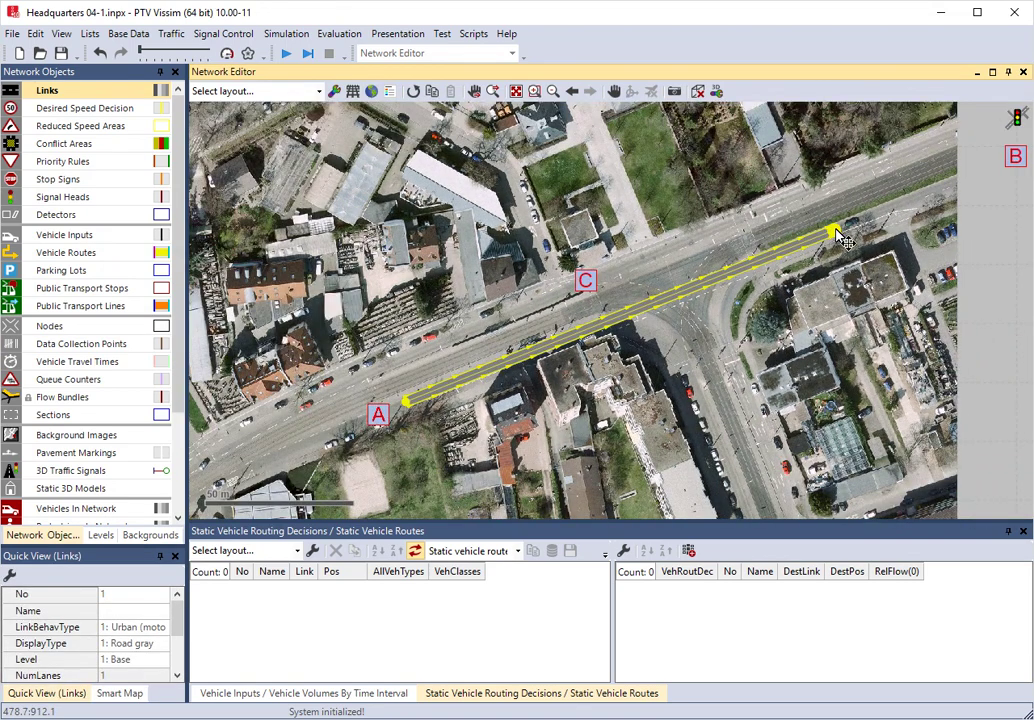
{"action": "left_click_drag", "start_coordinate": [835, 233], "coordinate": [980, 178]}
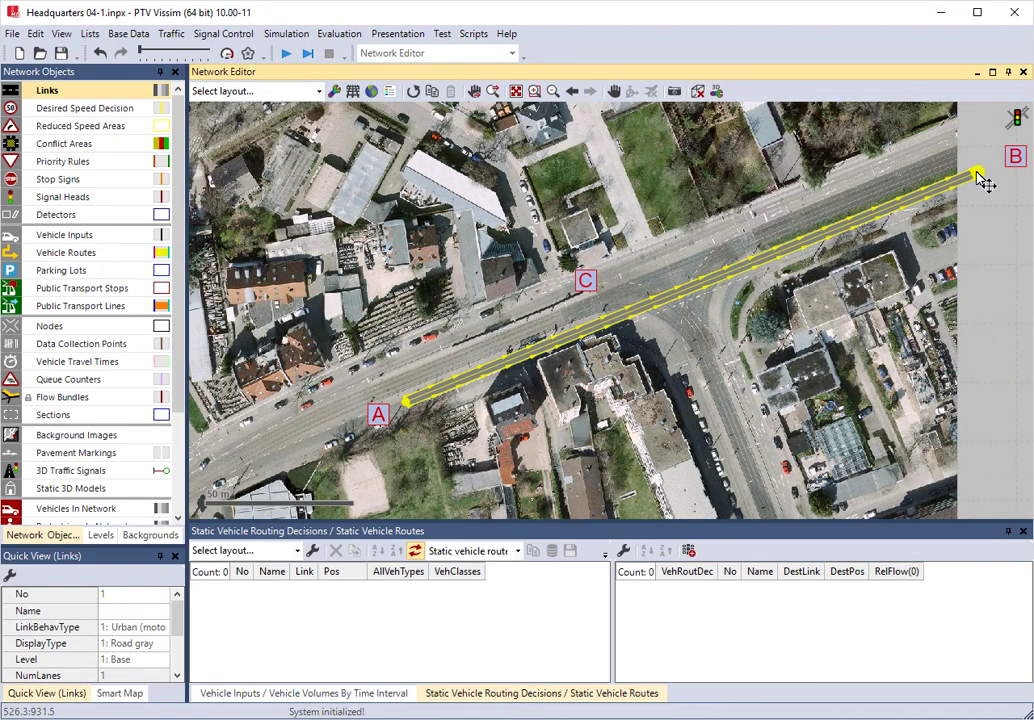
{"action": "left_click", "coordinate": [974, 228]}
Step: Generate the opposite direction for the southern link with 1 lane
{"action": "left_click", "coordinate": [884, 210]}
{"action": "right_click", "coordinate": [886, 217]}
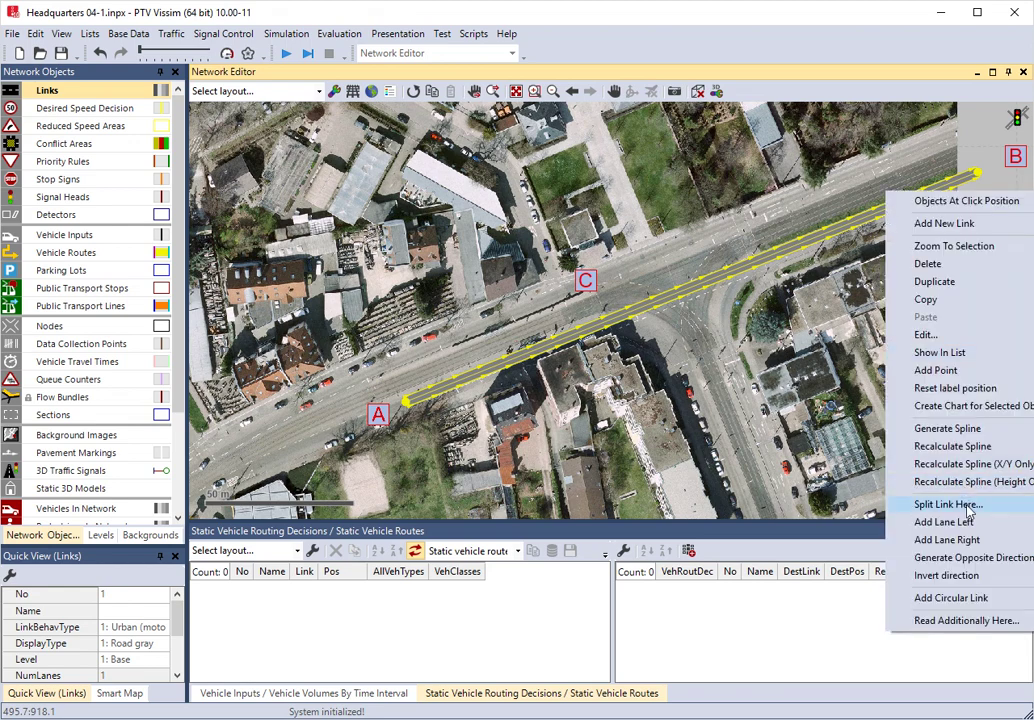
{"action": "left_click", "coordinate": [970, 560]}
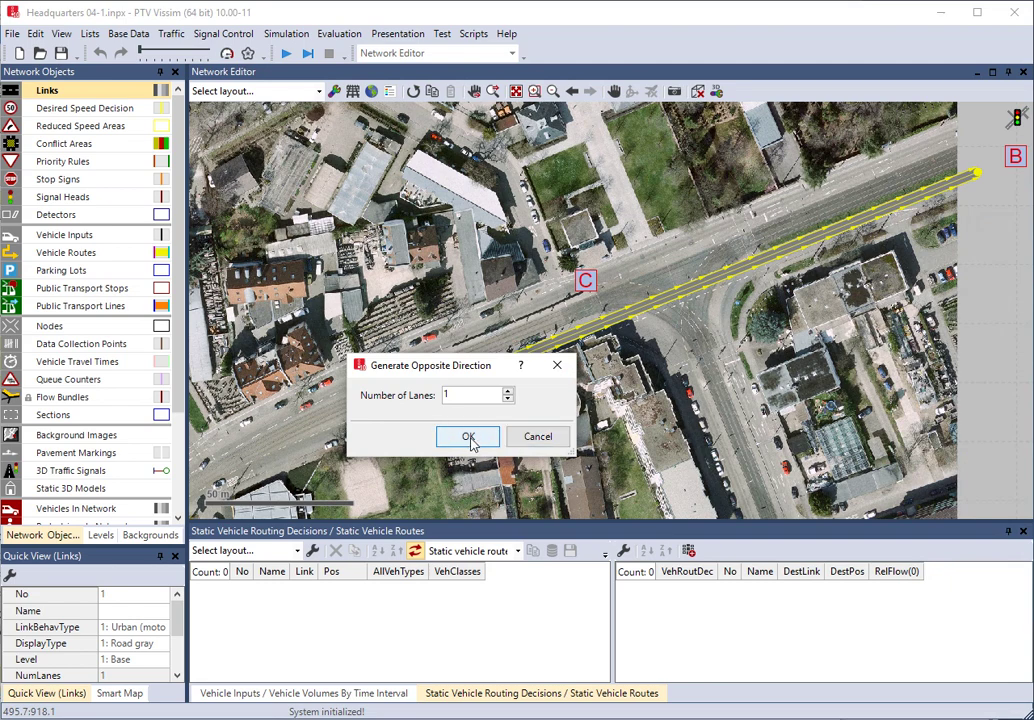
{"action": "left_click", "coordinate": [468, 438]}
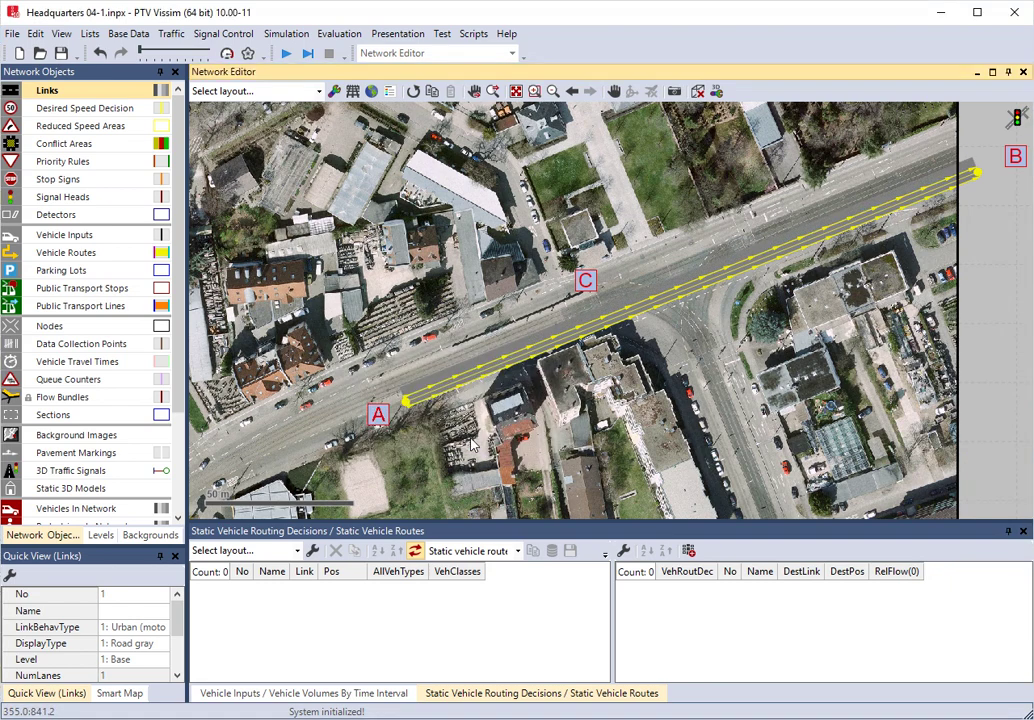
Step: Move the opposite-direction link onto the northern carriageway, parallel to the original link
{"action": "left_click", "coordinate": [686, 285]}
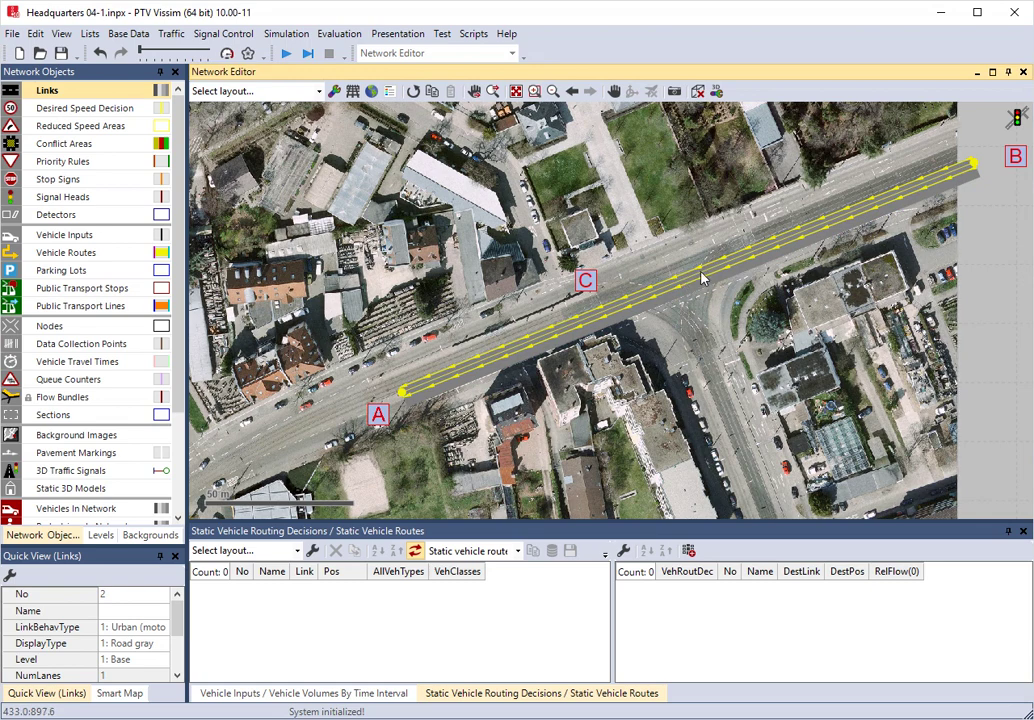
{"action": "left_click_drag", "start_coordinate": [701, 279], "coordinate": [688, 240]}
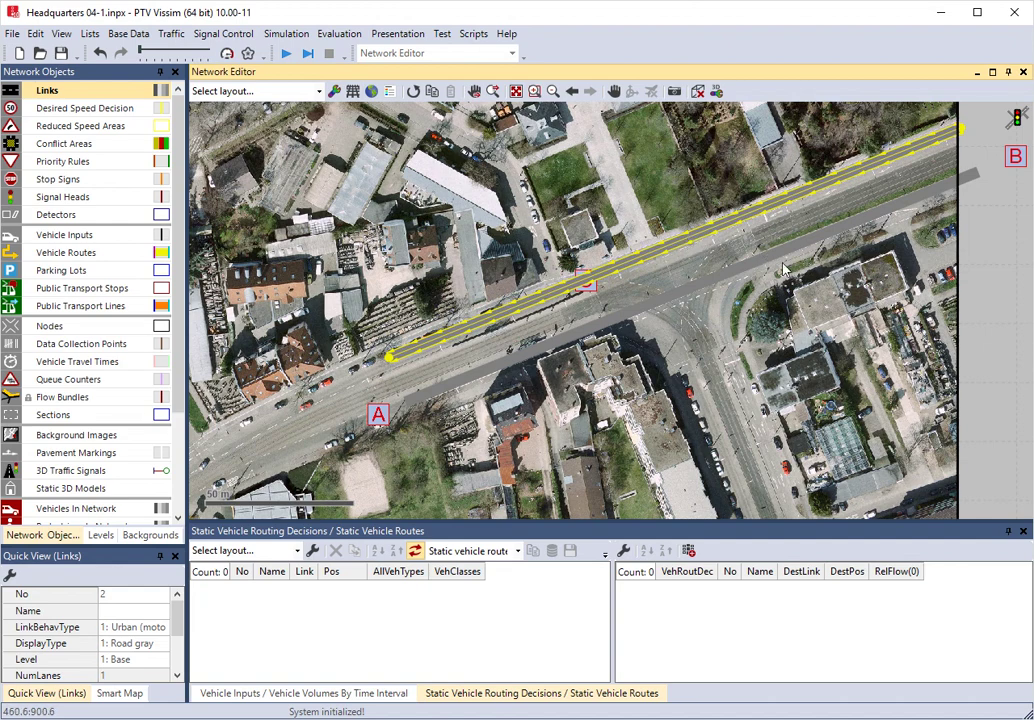
{"action": "left_click", "coordinate": [768, 237]}
{"action": "left_click", "coordinate": [764, 217]}
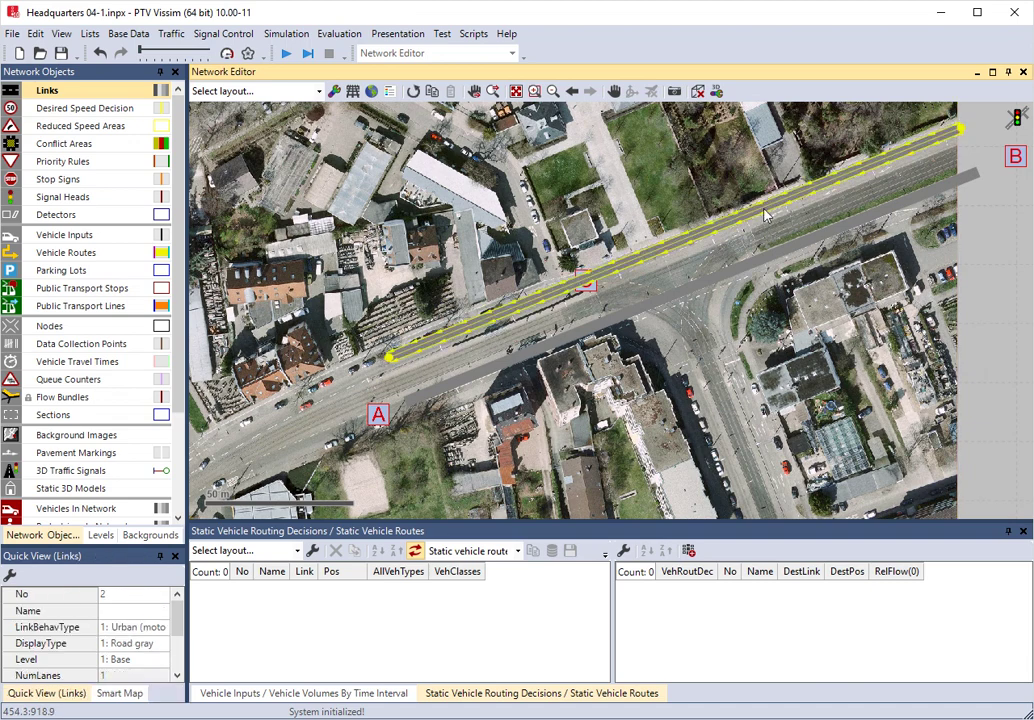
Step: Duplicate the northern link so that one copy lies along the middle of the road and the other on the northern carriageway
{"action": "left_click_drag", "start_coordinate": [764, 217], "coordinate": [773, 231]}
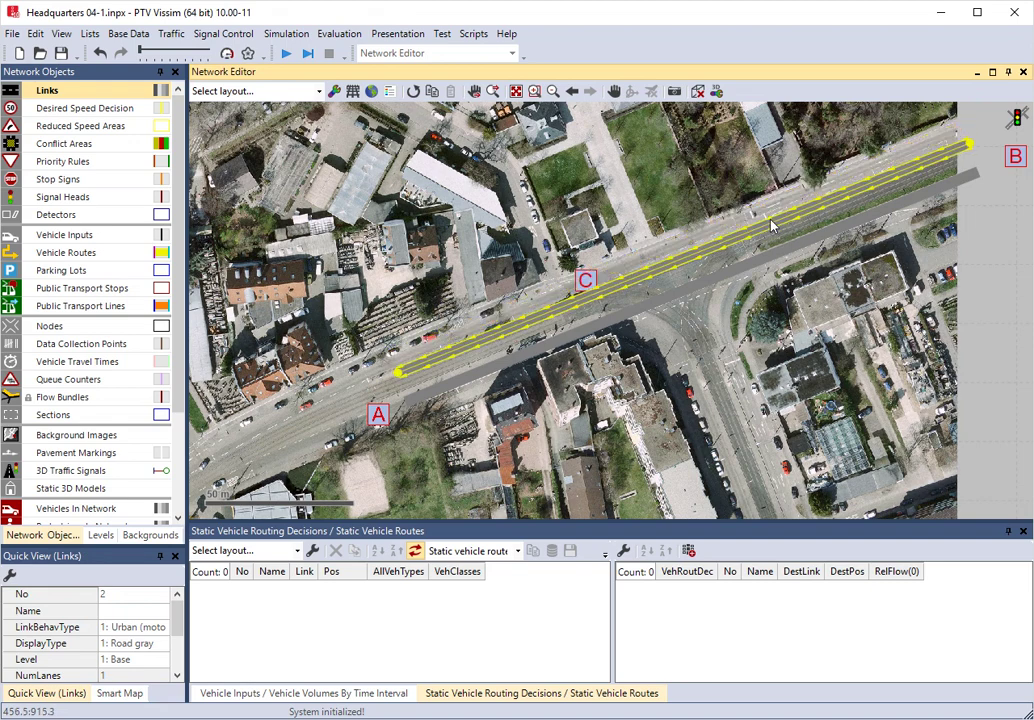
{"action": "left_click", "coordinate": [772, 218]}
{"action": "left_click", "coordinate": [759, 234]}
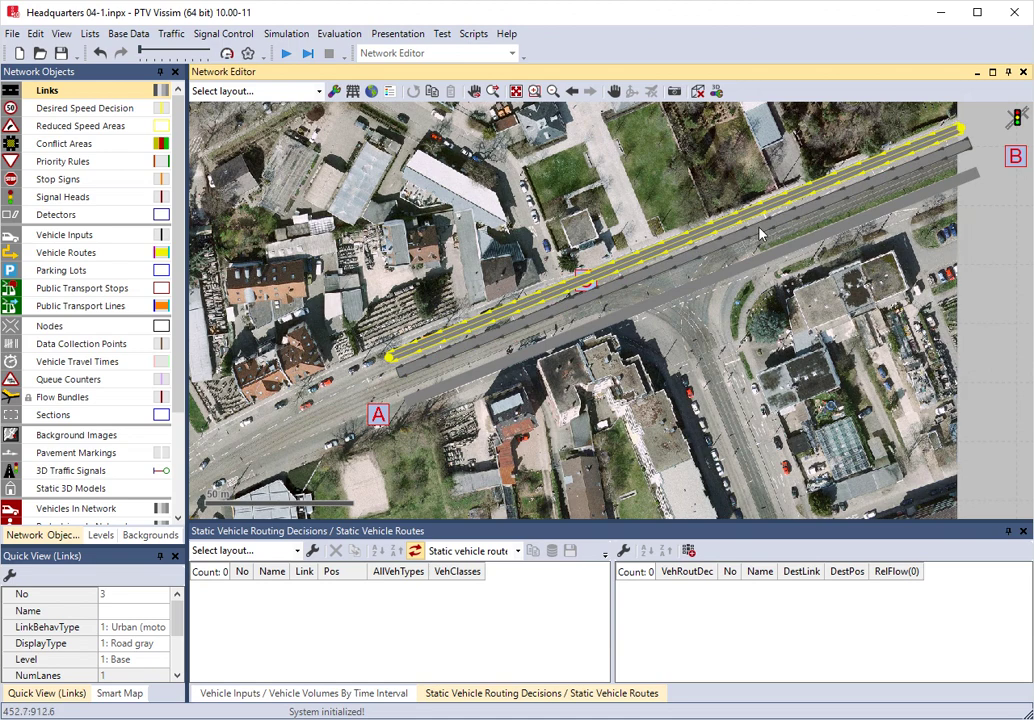
Step: Shorten the middle link by moving its western end to just east of the junction, and fine-tune its eastern end near B
{"action": "left_click", "coordinate": [760, 236]}
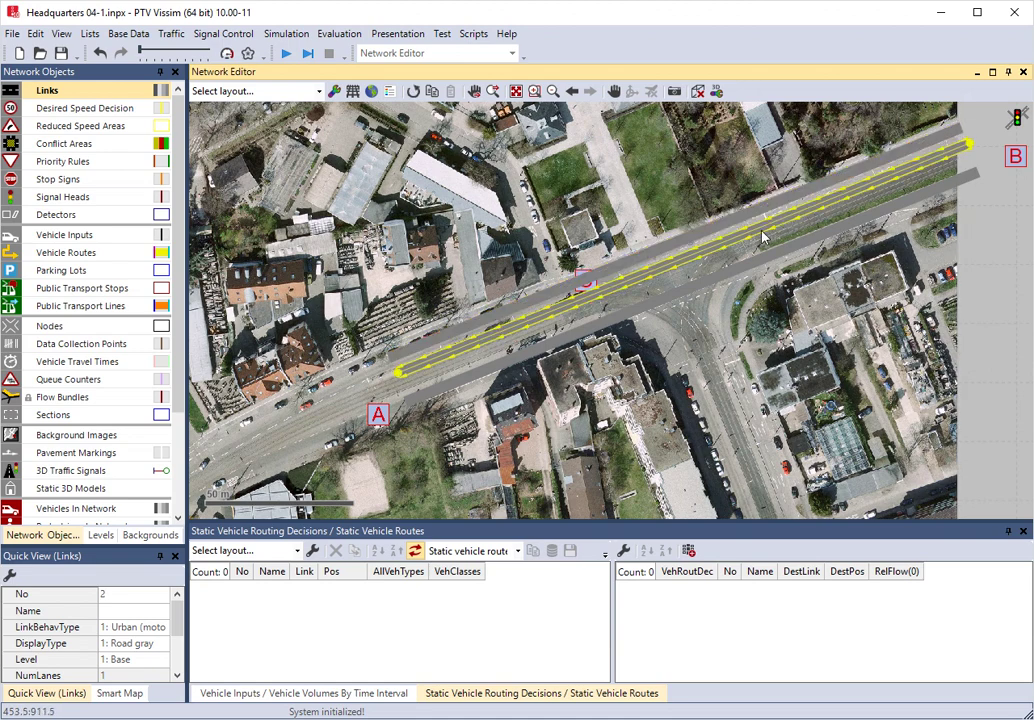
{"action": "left_click_drag", "start_coordinate": [773, 219], "coordinate": [771, 223]}
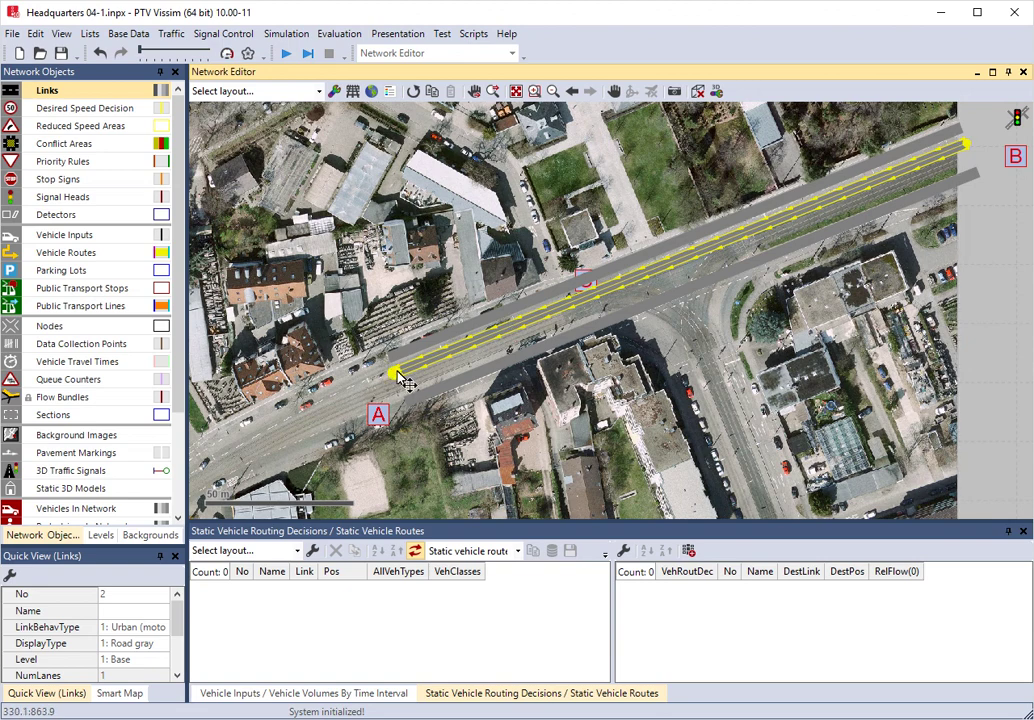
{"action": "left_click_drag", "start_coordinate": [403, 380], "coordinate": [774, 228]}
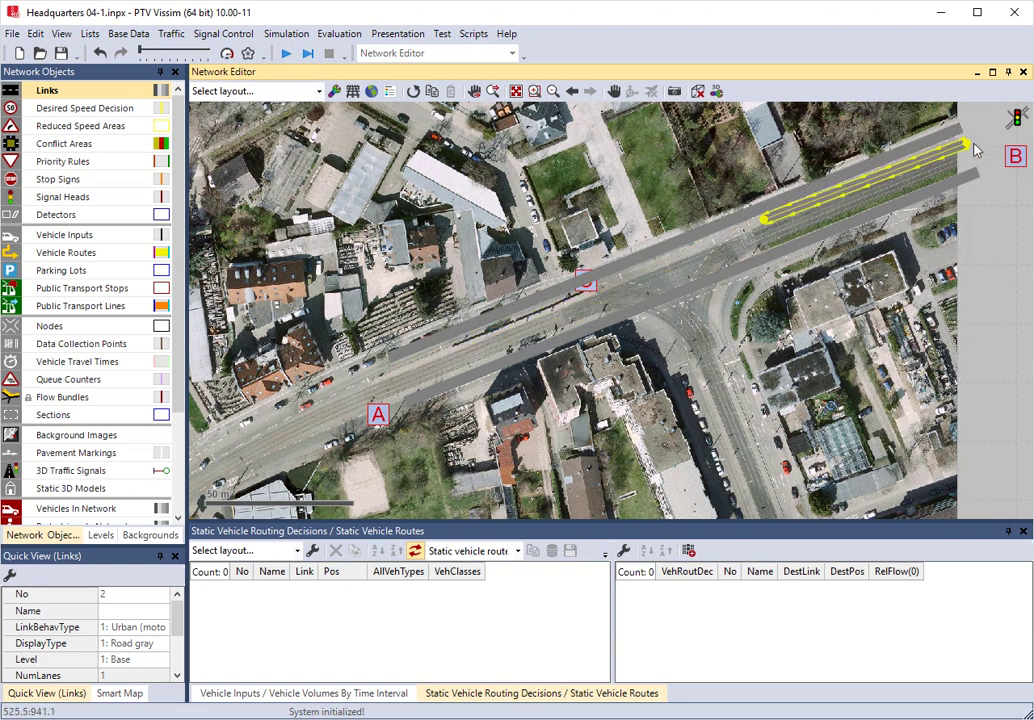
{"action": "left_click_drag", "start_coordinate": [976, 155], "coordinate": [974, 152]}
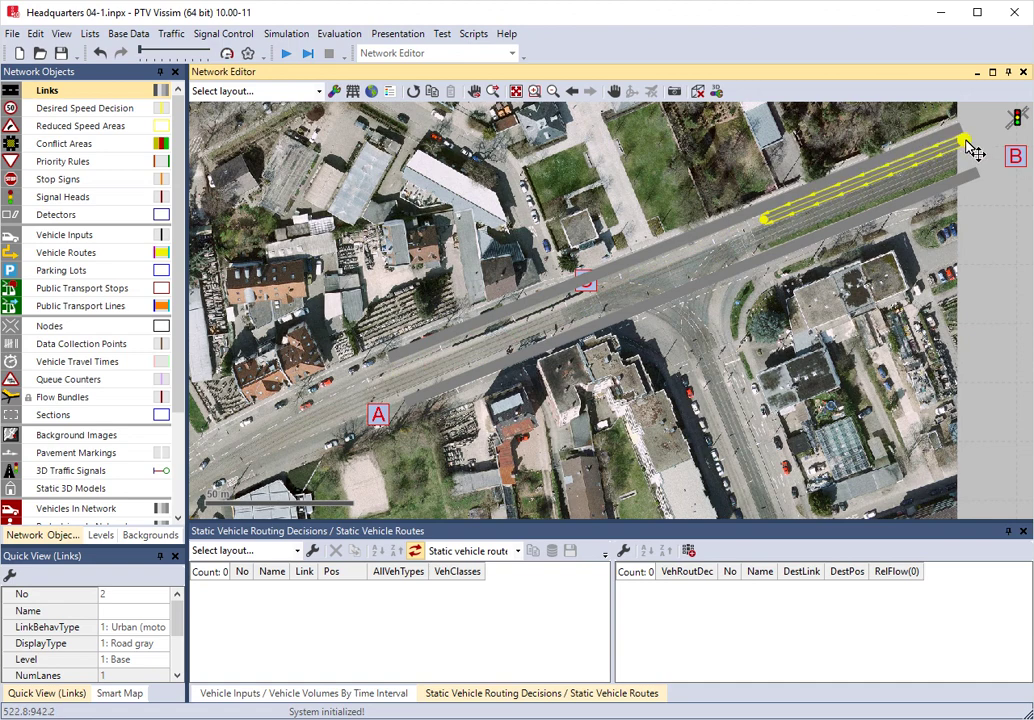
{"action": "scroll", "coordinate": [705, 266], "scroll_direction": "up", "scroll_amount": 1}
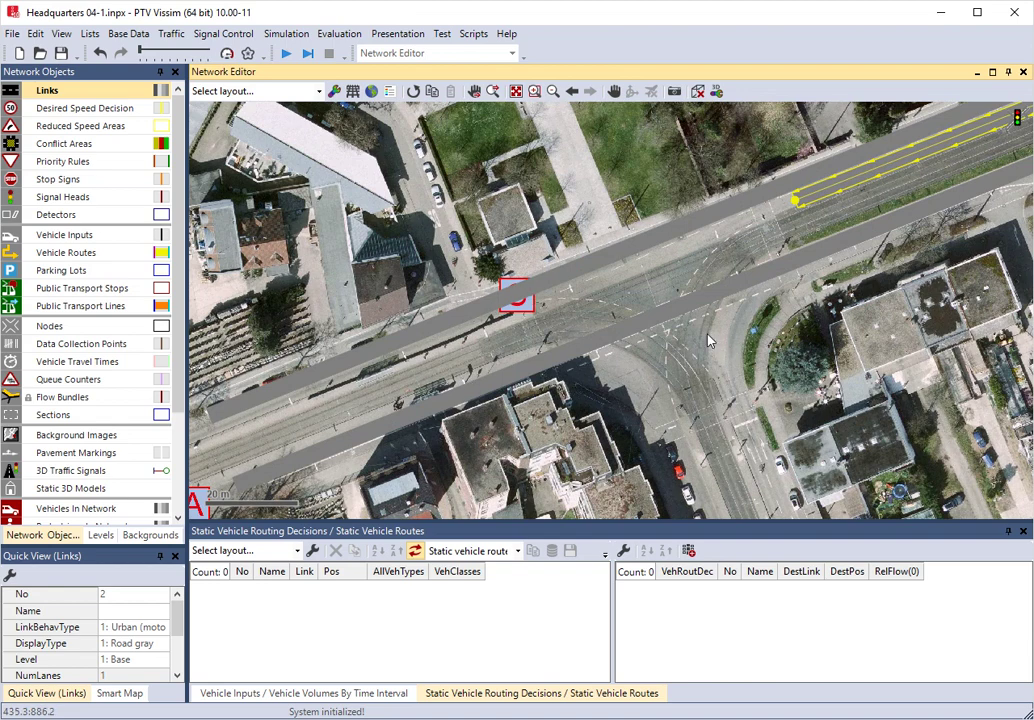
{"action": "scroll", "coordinate": [654, 379], "scroll_direction": "down", "scroll_amount": 1}
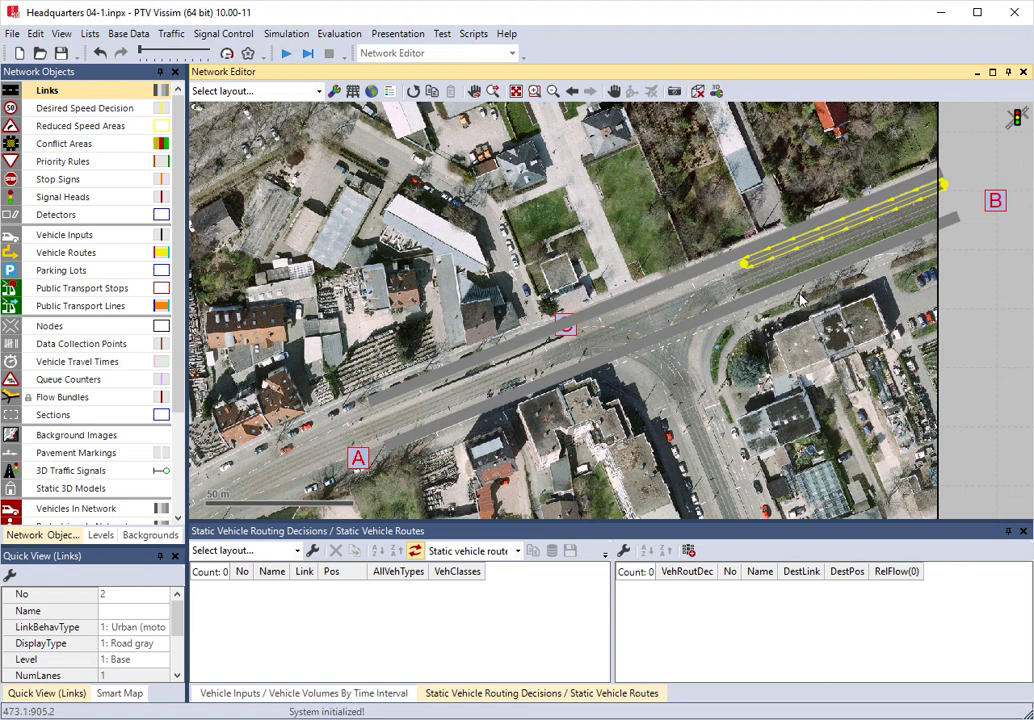
{"action": "left_click", "coordinate": [687, 397]}
{"action": "scroll", "coordinate": [687, 397], "scroll_direction": "up", "scroll_amount": 1}
{"action": "scroll", "coordinate": [687, 397], "scroll_direction": "down", "scroll_amount": 1}
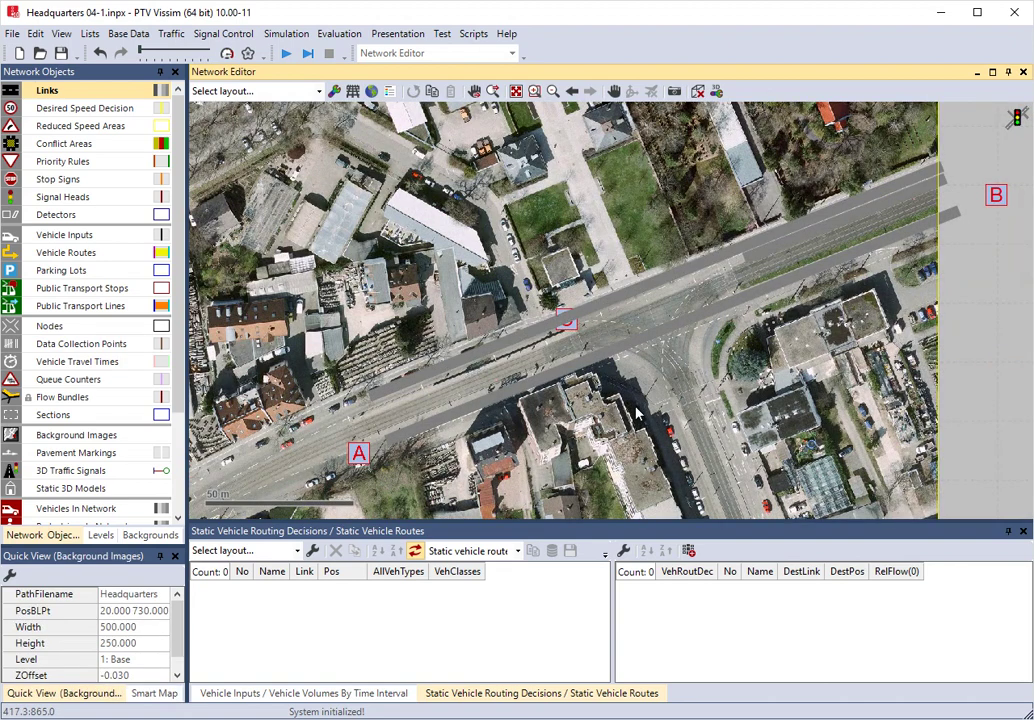
{"action": "left_click", "coordinate": [509, 395]}
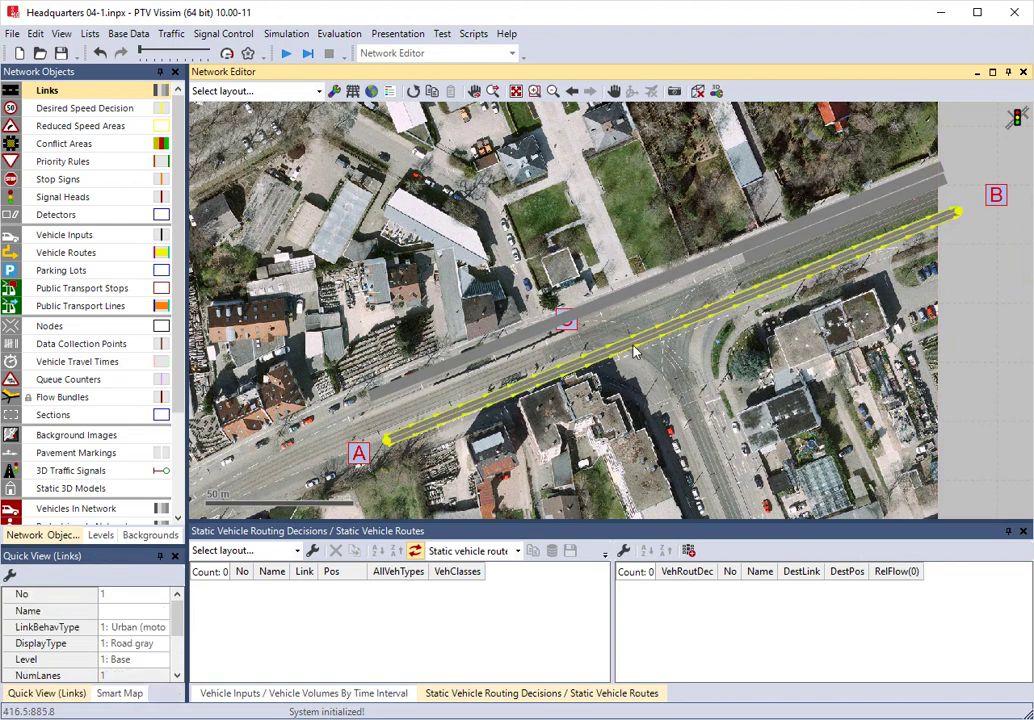
{"action": "left_click_drag", "start_coordinate": [943, 180], "coordinate": [745, 258]}
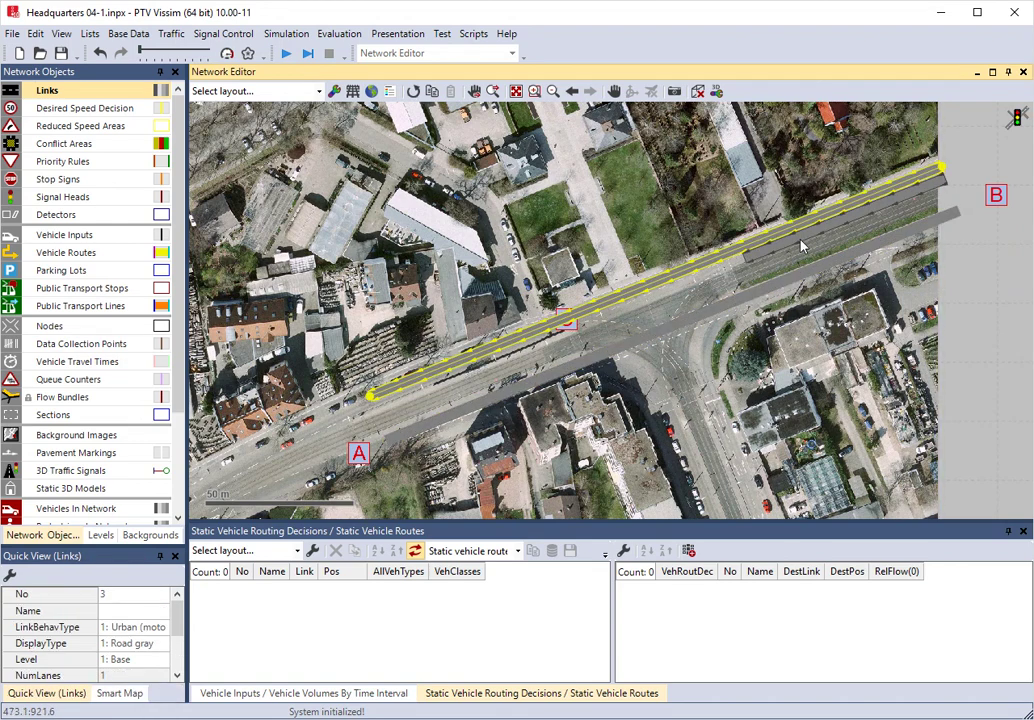
Step: Draw a one-lane link about 91 m long, running south along the western side of the southern arm toward D
{"action": "left_click_drag", "start_coordinate": [680, 421], "coordinate": [575, 228]}
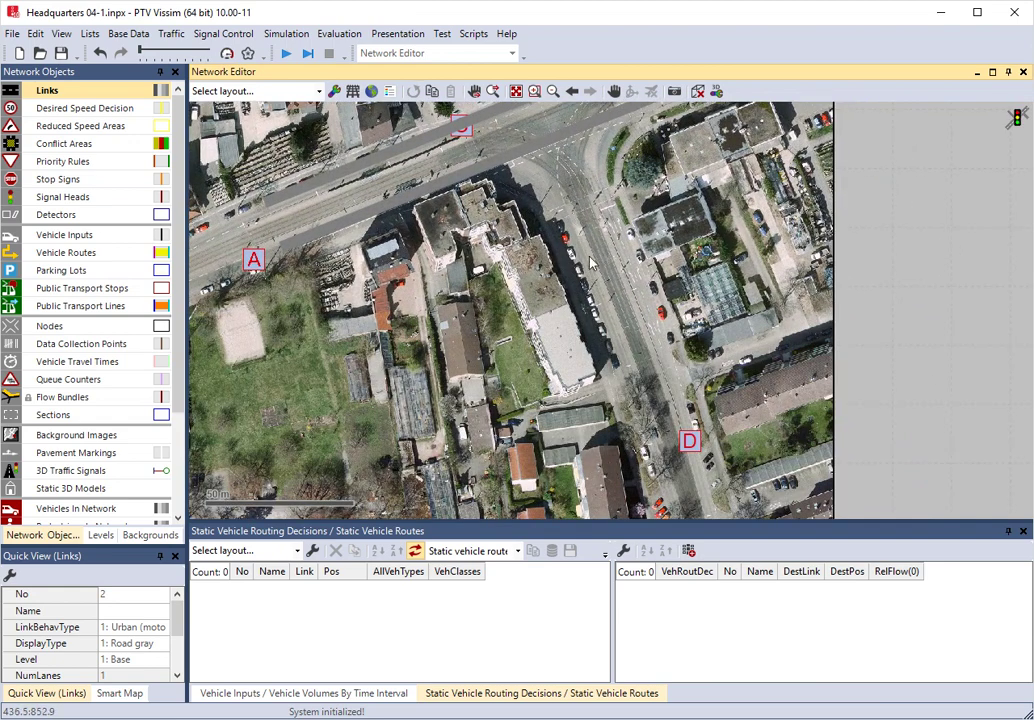
{"action": "left_click", "coordinate": [47, 90]}
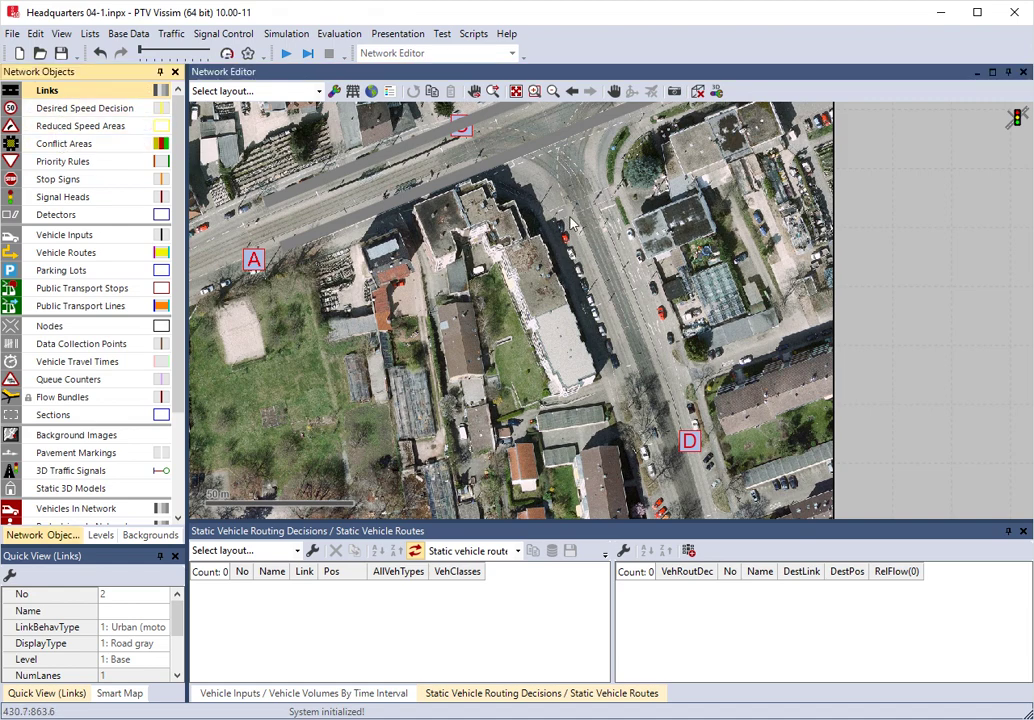
{"action": "left_click_drag", "start_coordinate": [571, 222], "coordinate": [663, 472]}
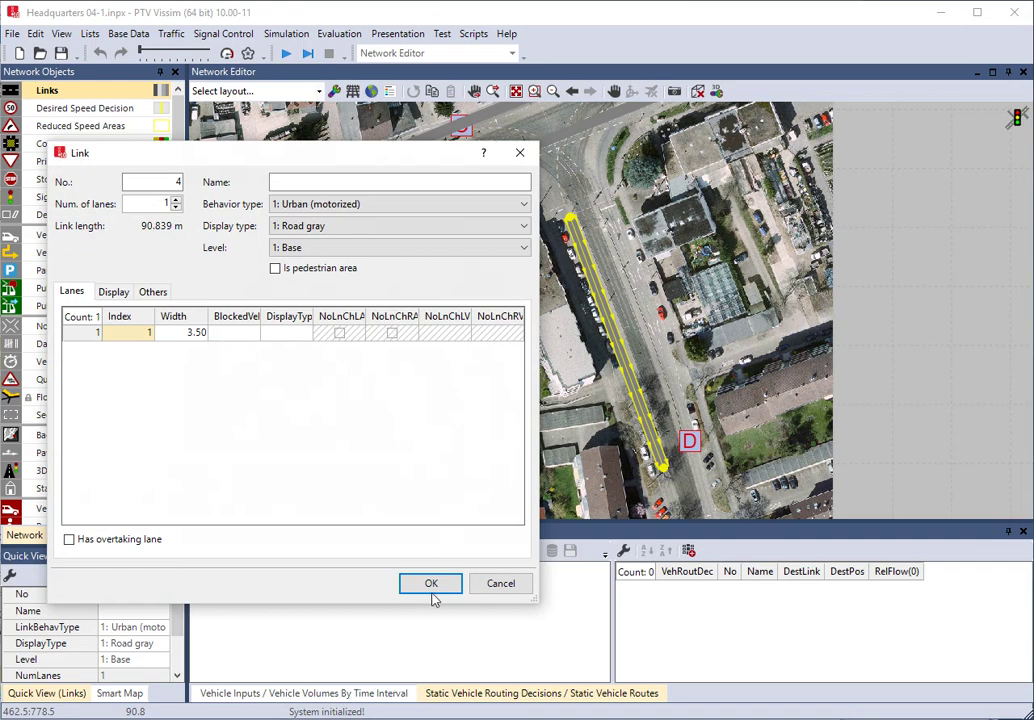
{"action": "left_click", "coordinate": [432, 589]}
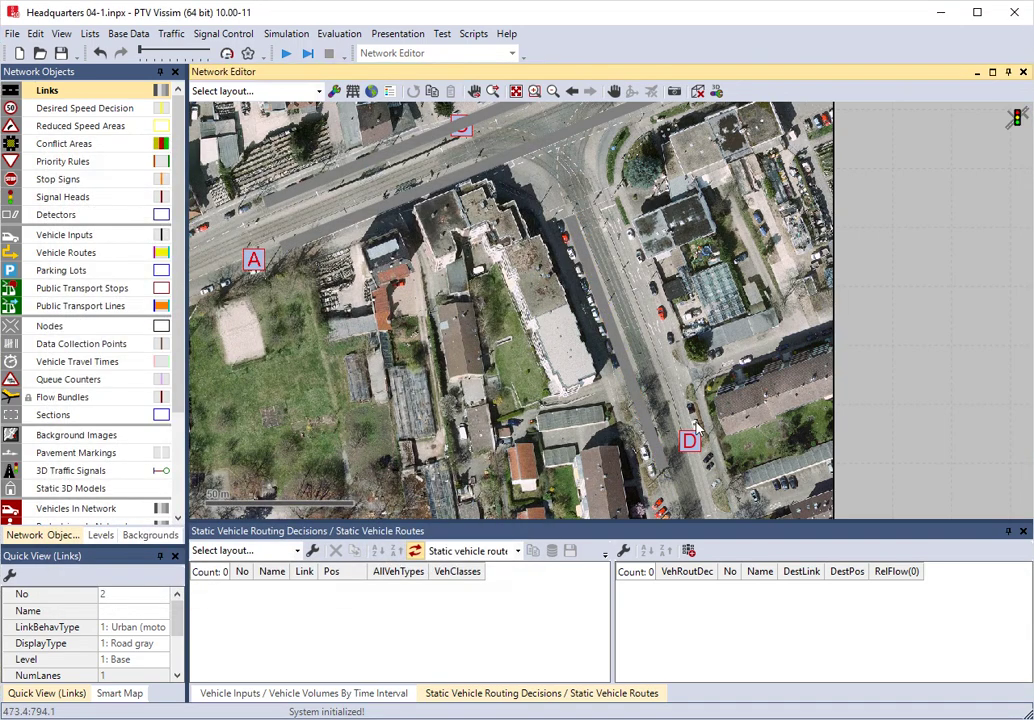
Step: Draw a one-lane link about 77 m long from D northward along the eastern side of the southern arm
{"action": "left_click_drag", "start_coordinate": [689, 427], "coordinate": [615, 210]}
{"action": "double_click", "coordinate": [657, 311]}
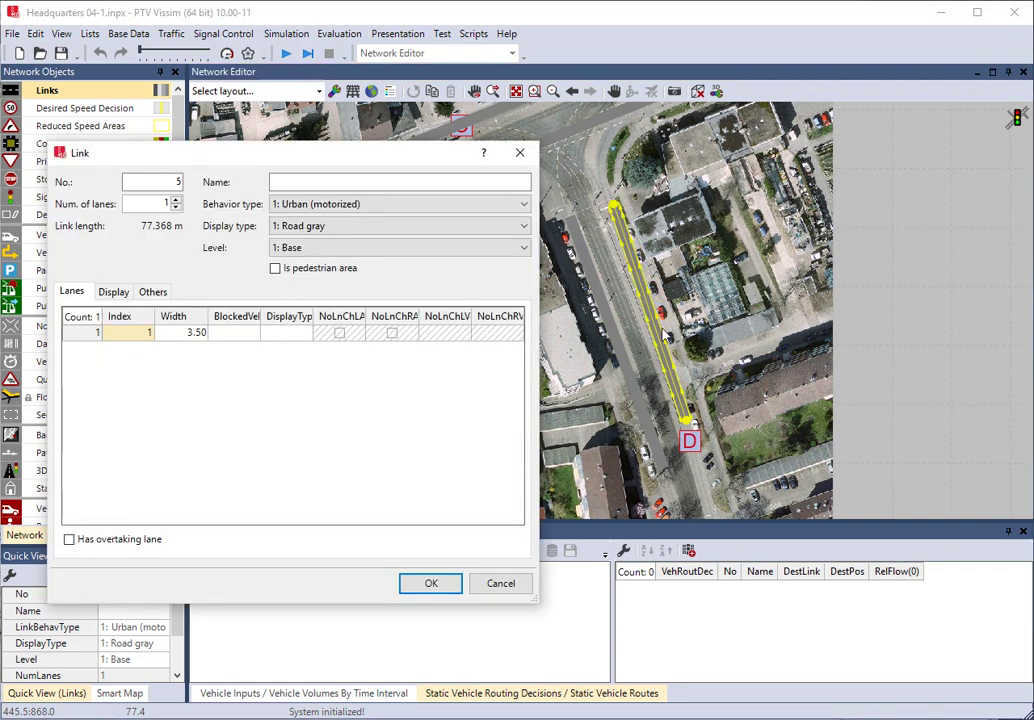
{"action": "left_click", "coordinate": [429, 583]}
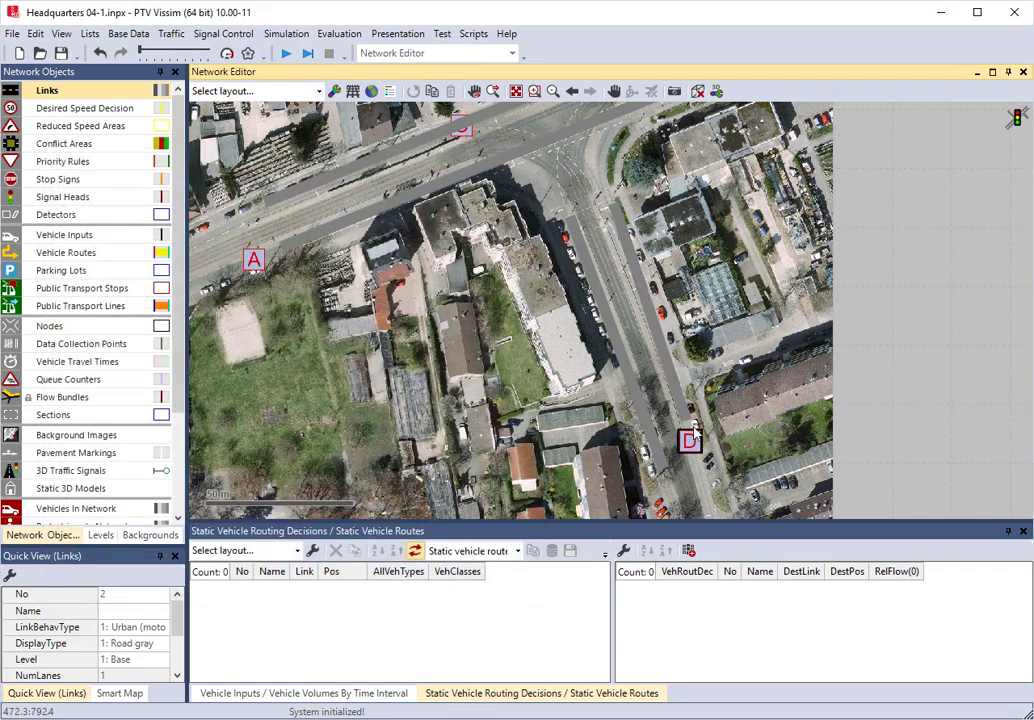
Step: Add two intermediate points to the northbound link from D and shift them so it follows the road's eastern edge
{"action": "left_click", "coordinate": [668, 368]}
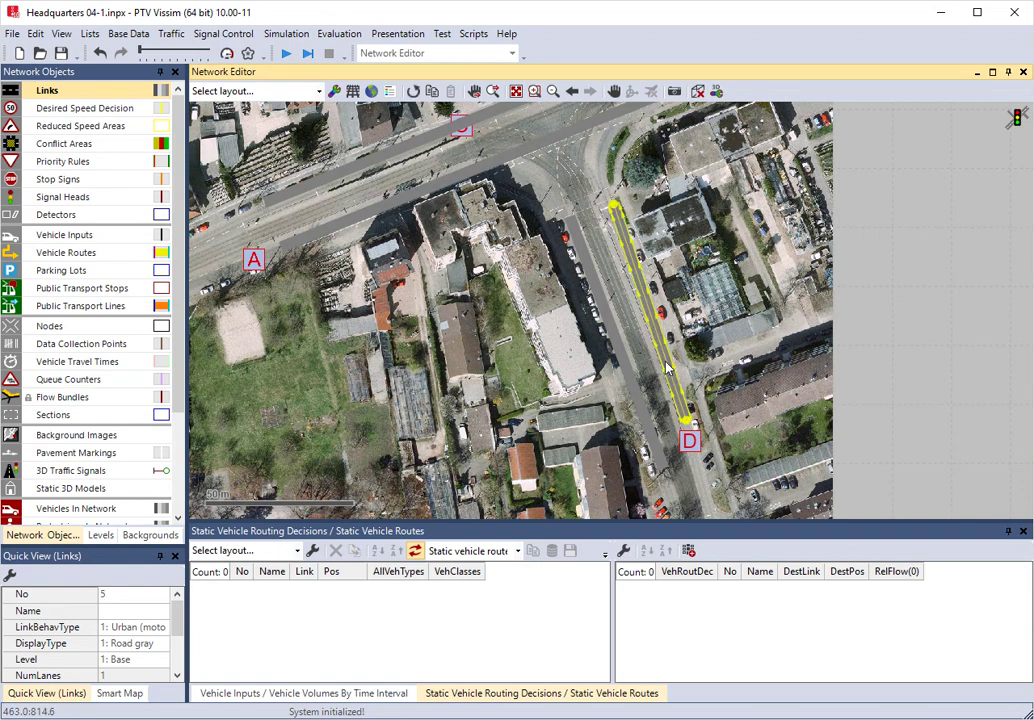
{"action": "double_click", "coordinate": [667, 363]}
{"action": "left_click_drag", "start_coordinate": [667, 361], "coordinate": [682, 369]}
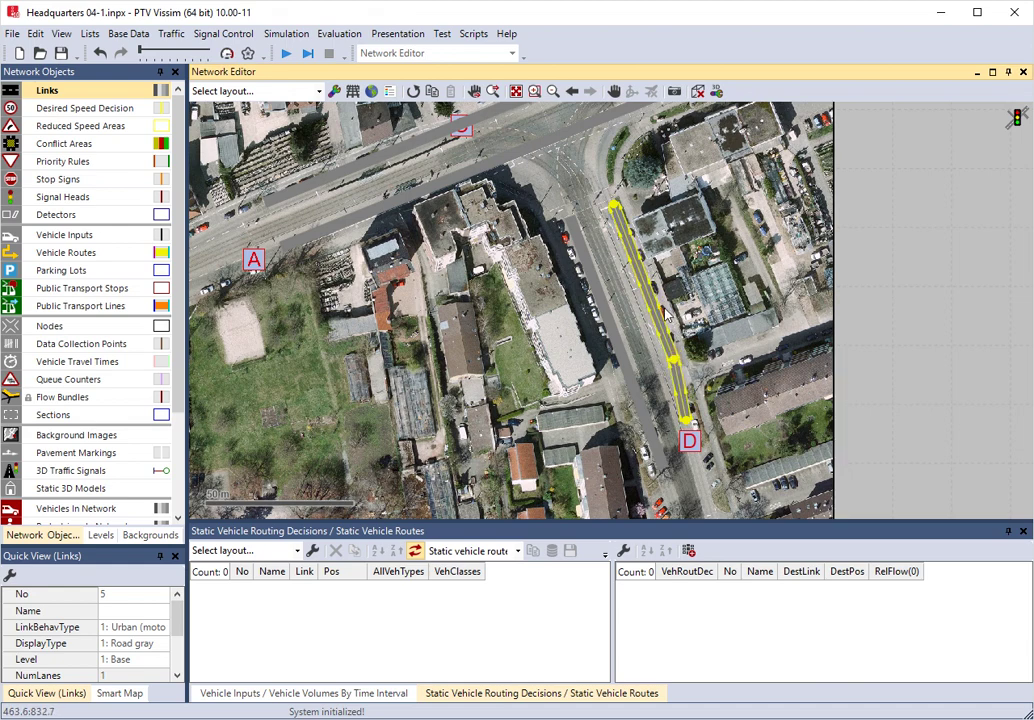
{"action": "scroll", "coordinate": [620, 312], "scroll_direction": "up", "scroll_amount": 3}
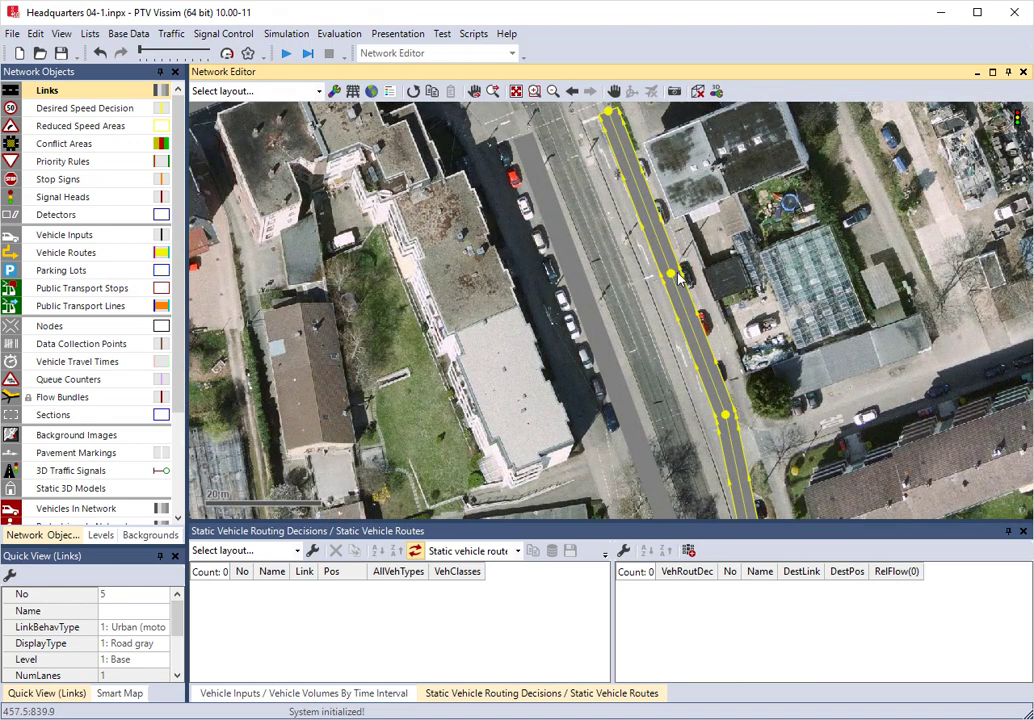
{"action": "mouse_move", "coordinate": [672, 281]}
{"action": "left_mouse_down"}
{"action": "mouse_move", "coordinate": [748, 268]}
{"action": "mouse_move", "coordinate": [637, 295]}
{"action": "mouse_move", "coordinate": [676, 272]}
{"action": "left_mouse_up"}
{"action": "left_click", "coordinate": [632, 314]}
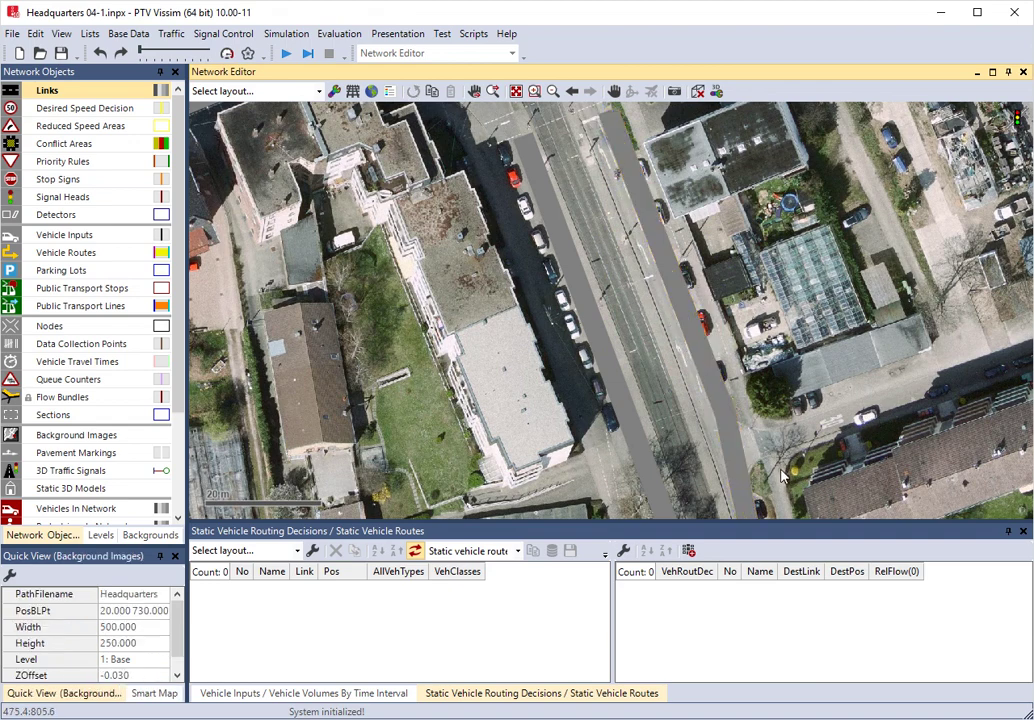
Step: Draw a one-lane northbound link about 53 m long directly west of the bent link, ending at the junction
{"action": "left_click_drag", "start_coordinate": [703, 405], "coordinate": [591, 125]}
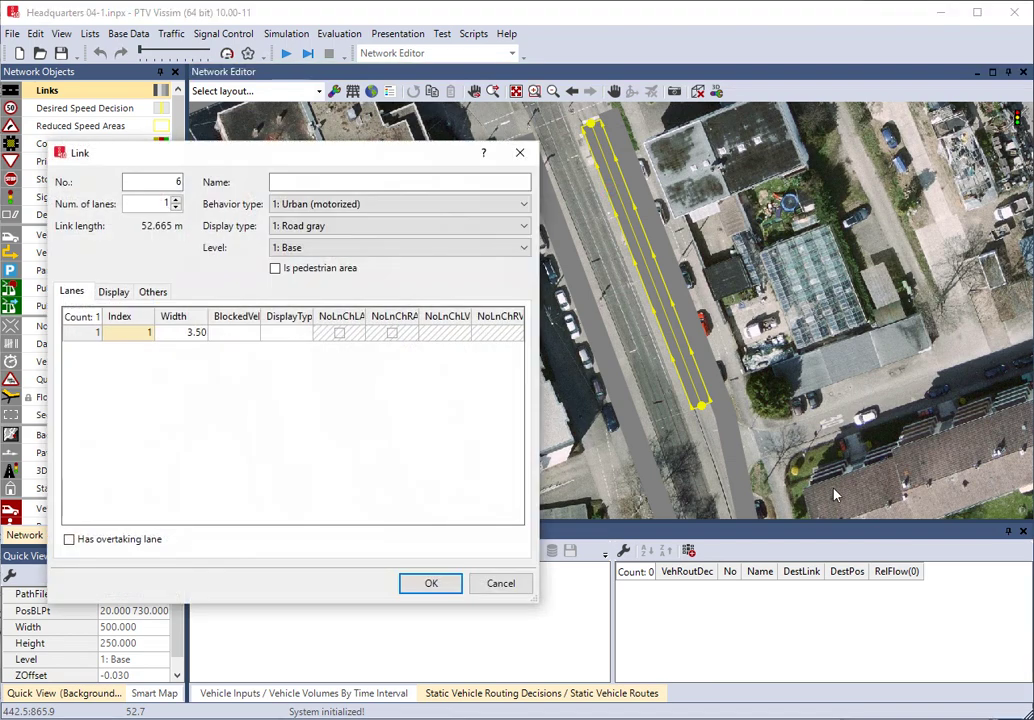
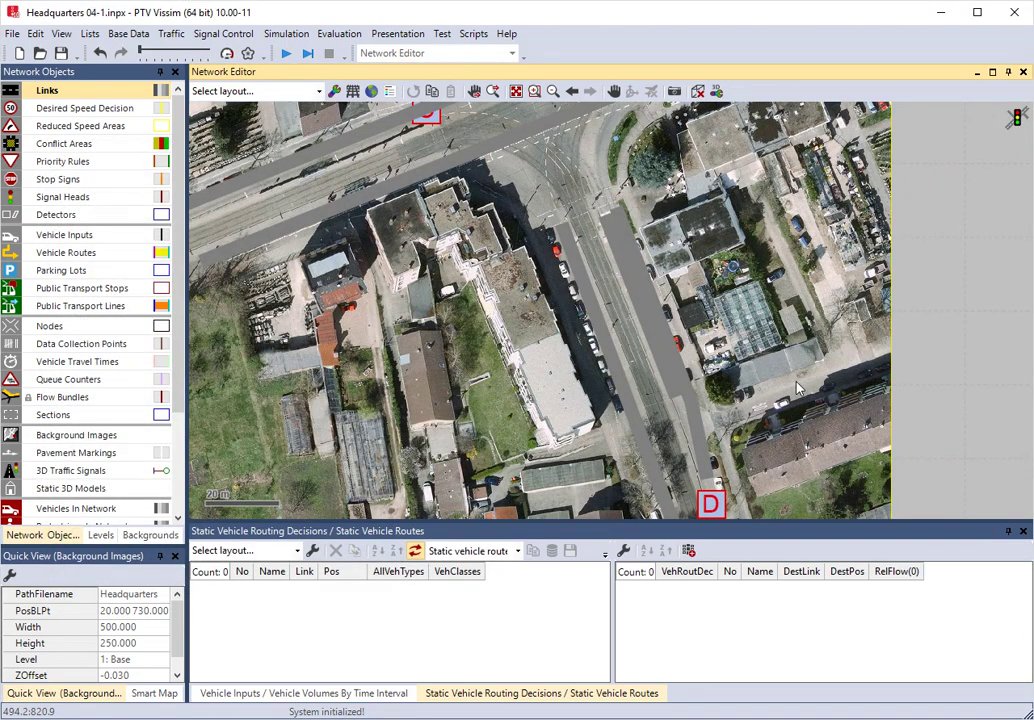
{"action": "scroll", "coordinate": [718, 325], "scroll_direction": "down", "scroll_amount": 1}
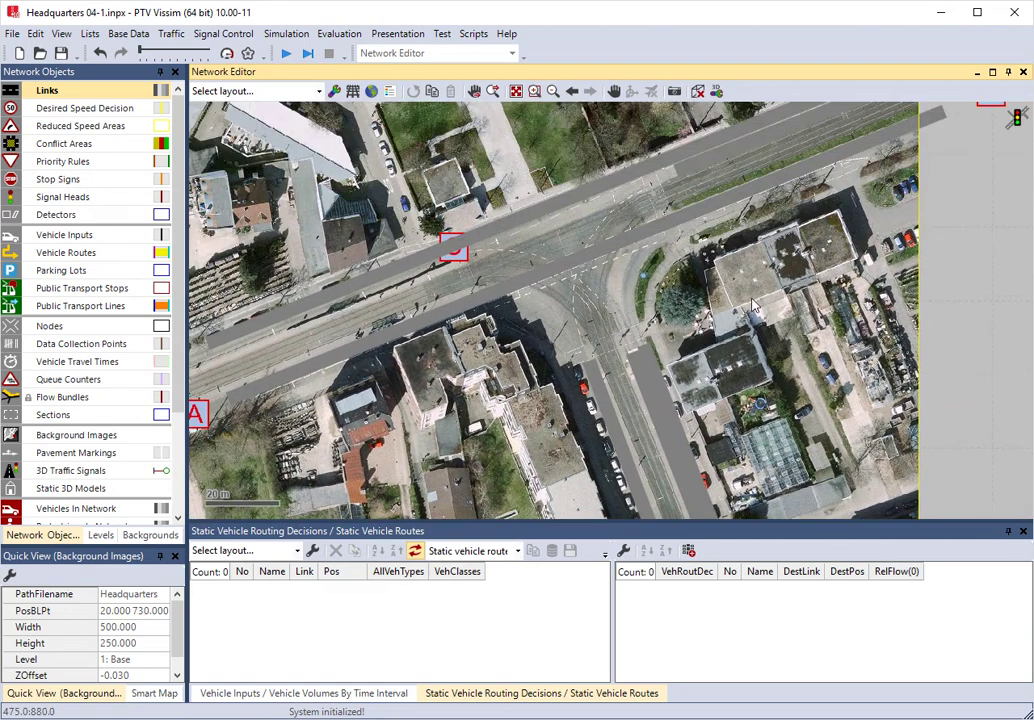
{"action": "left_click", "coordinate": [546, 276]}
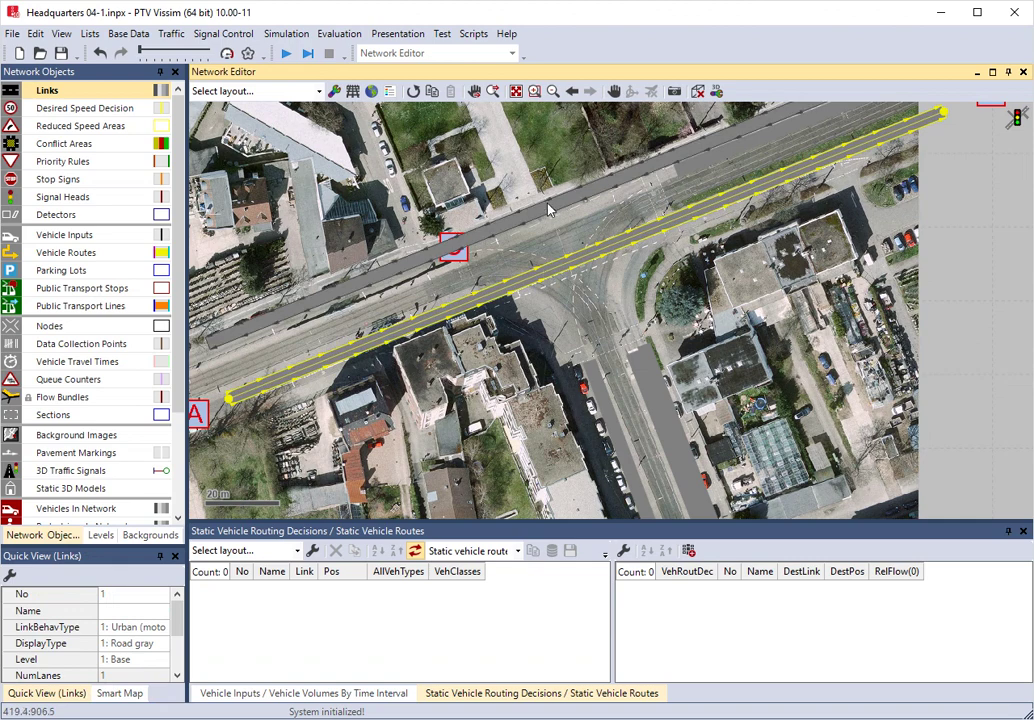
{"action": "left_click", "coordinate": [635, 365]}
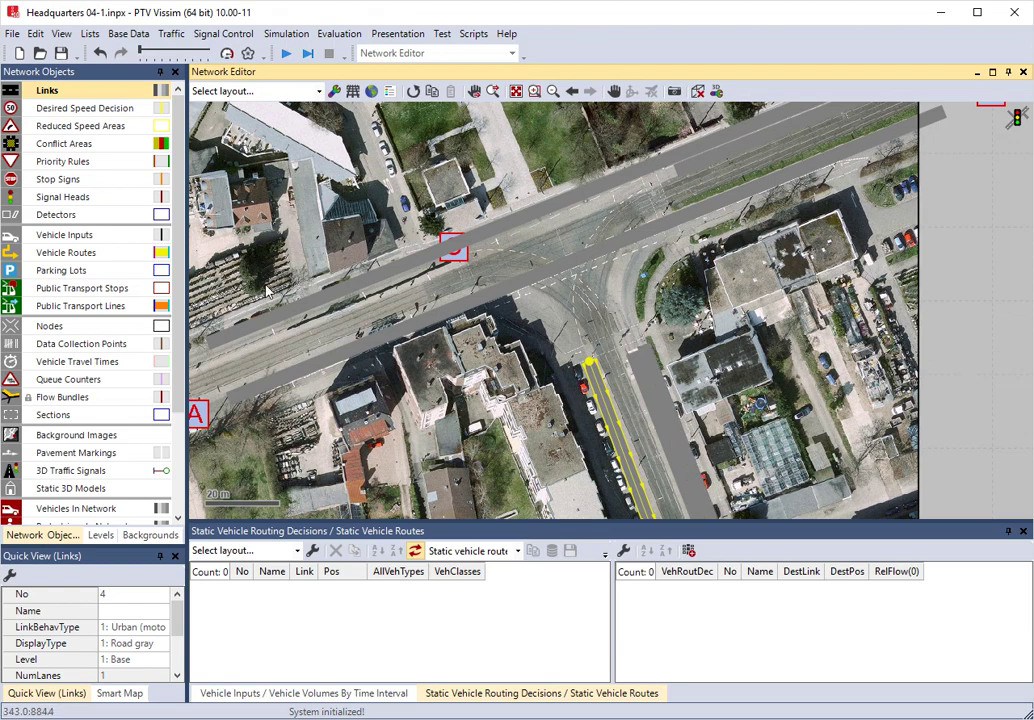
{"action": "left_click", "coordinate": [625, 310]}
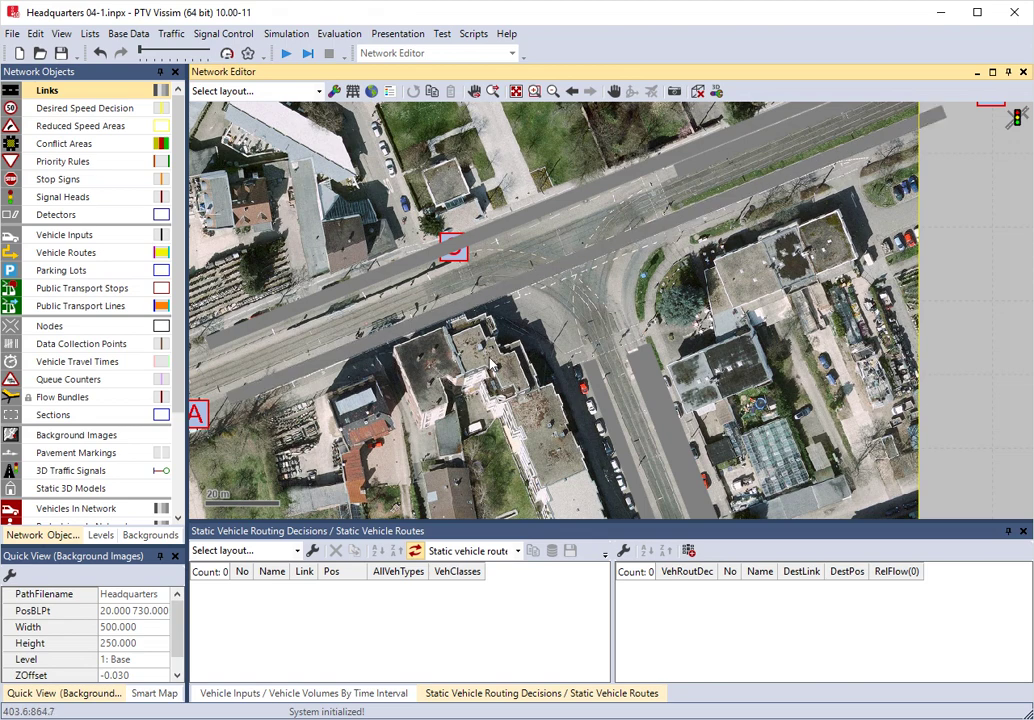
Step: Switch the network display to wireframe so the links show as centre lines
{"action": "key", "text": "ctrl+a"}
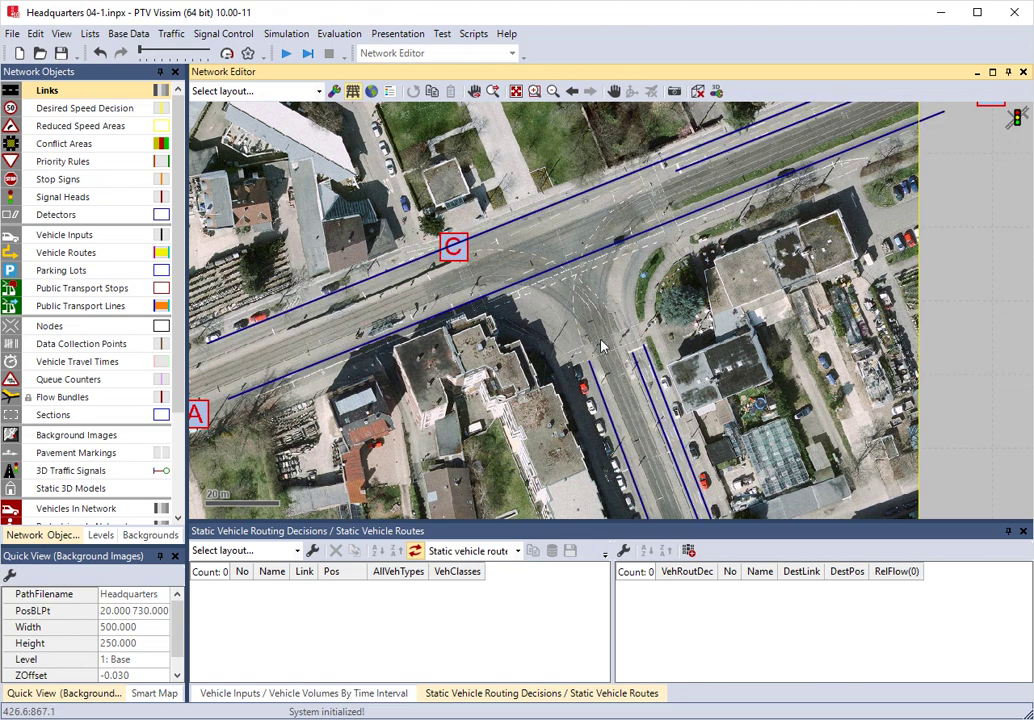
{"action": "key", "text": "ctrl+a"}
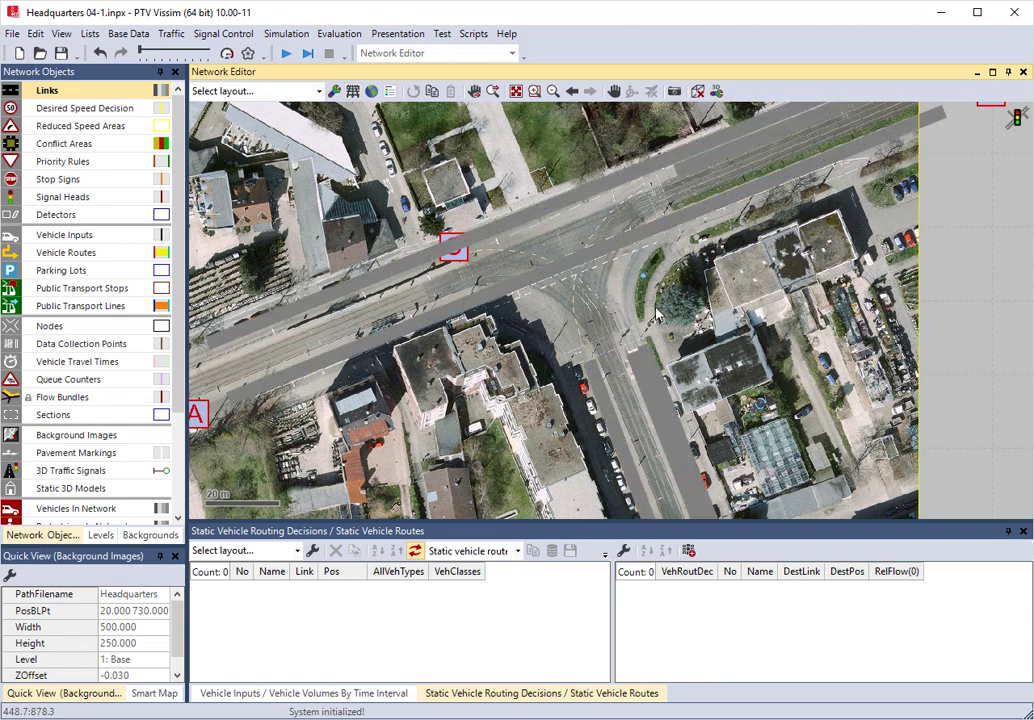
{"action": "key", "text": "ctrl+a"}
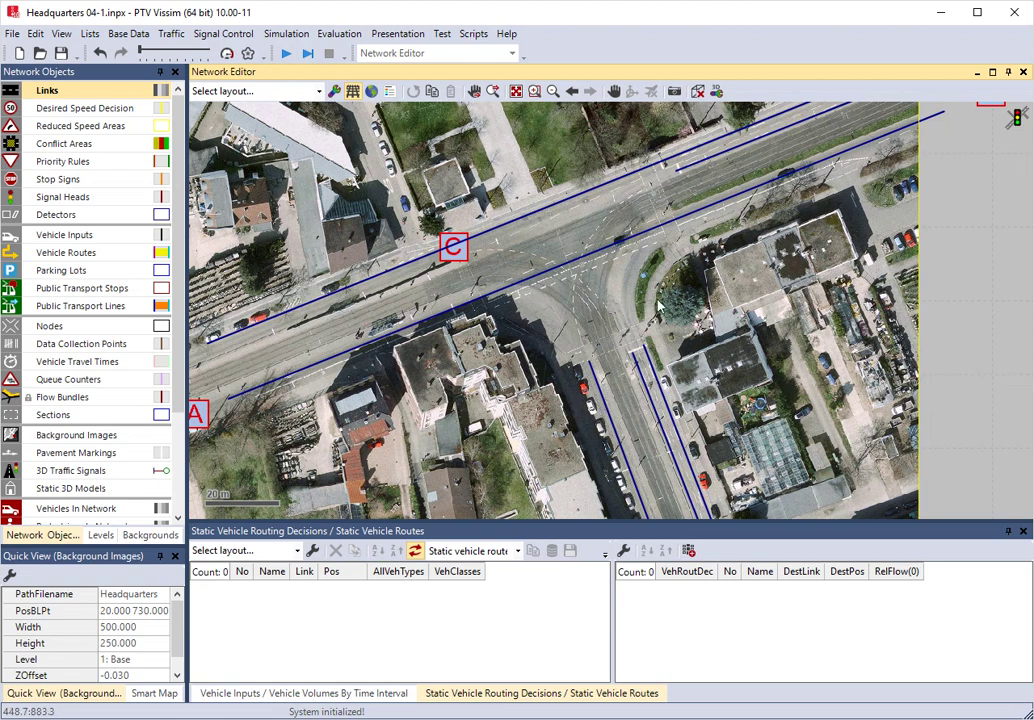
Step: Draw a connector about 36 m long from the eastbound southern-carriageway link to the start of the southbound link toward D
{"action": "scroll", "coordinate": [500, 245], "scroll_direction": "up", "scroll_amount": 3}
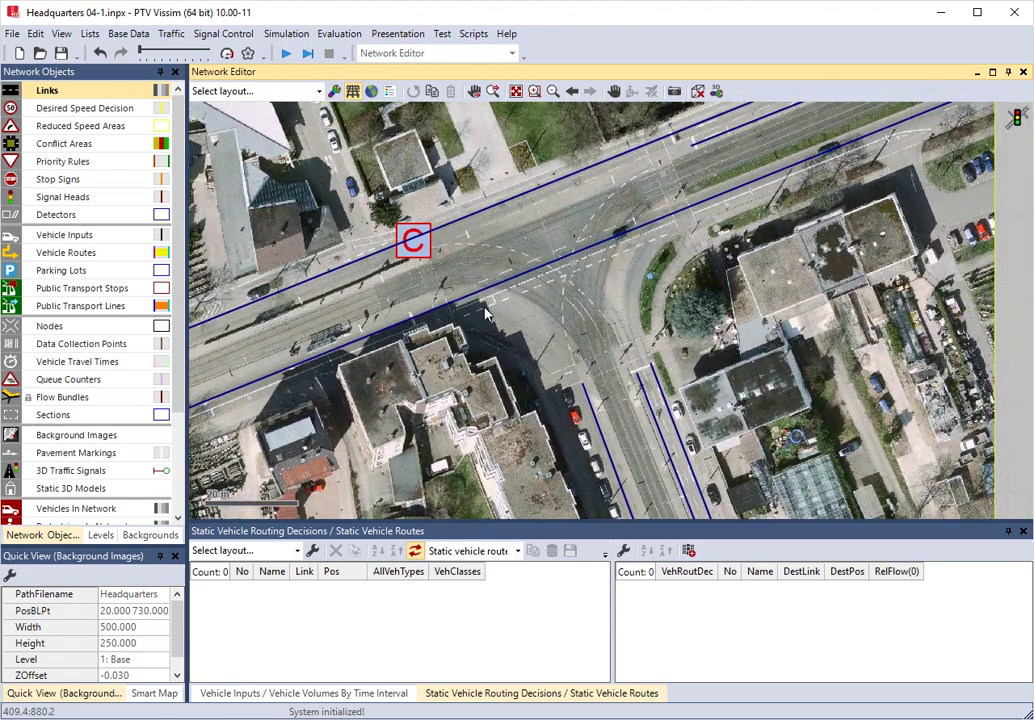
{"action": "left_click", "coordinate": [520, 285]}
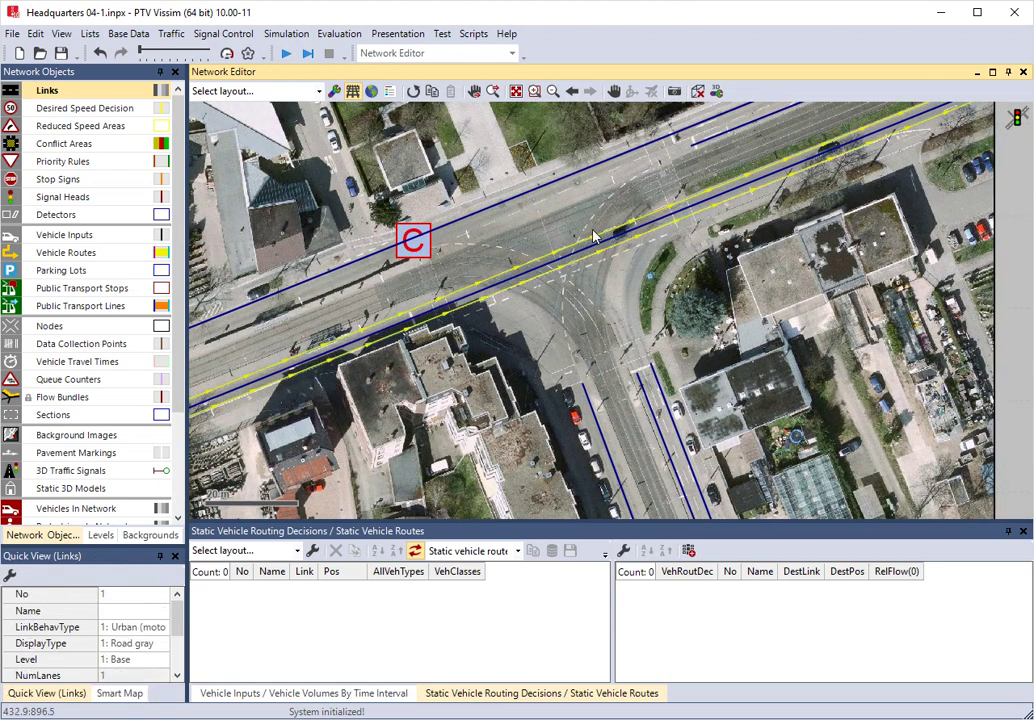
{"action": "left_click", "coordinate": [607, 343]}
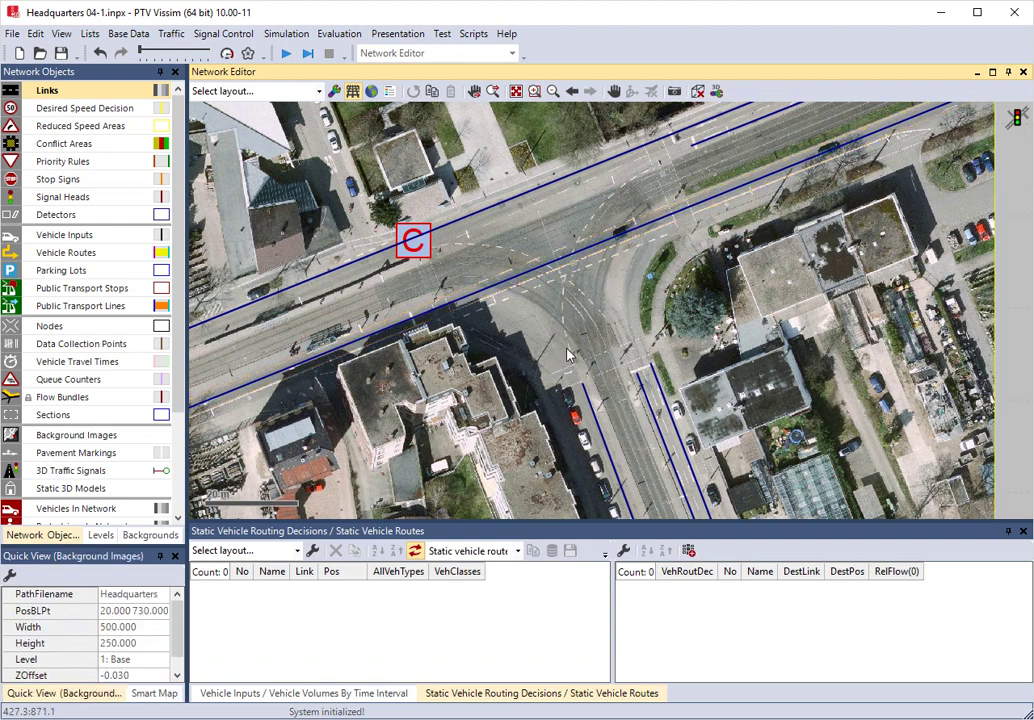
{"action": "scroll", "coordinate": [630, 300], "scroll_direction": "up", "scroll_amount": 2}
{"action": "scroll", "coordinate": [651, 272], "scroll_direction": "down", "scroll_amount": 2}
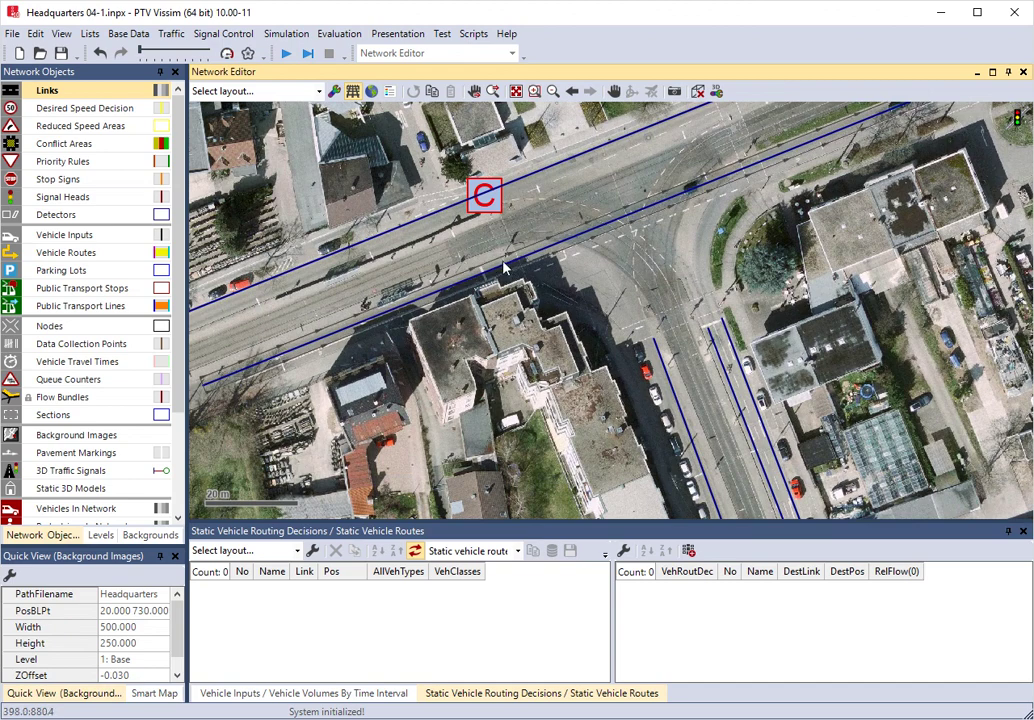
{"action": "left_click_drag", "start_coordinate": [505, 268], "coordinate": [655, 340]}
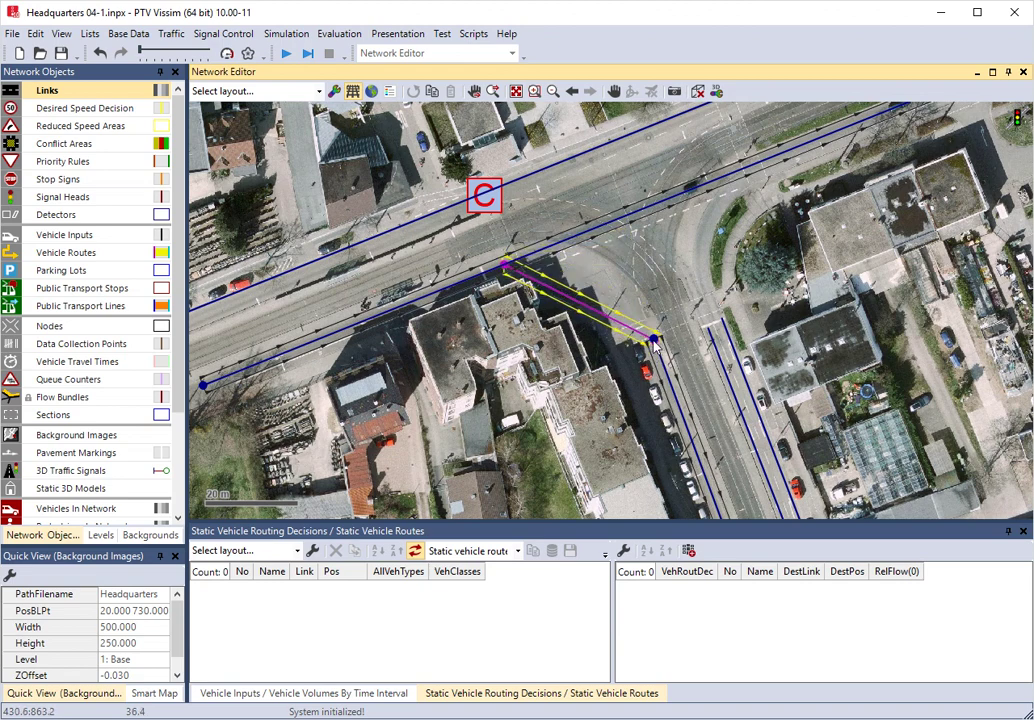
{"action": "left_click_drag", "start_coordinate": [655, 342], "coordinate": [662, 352]}
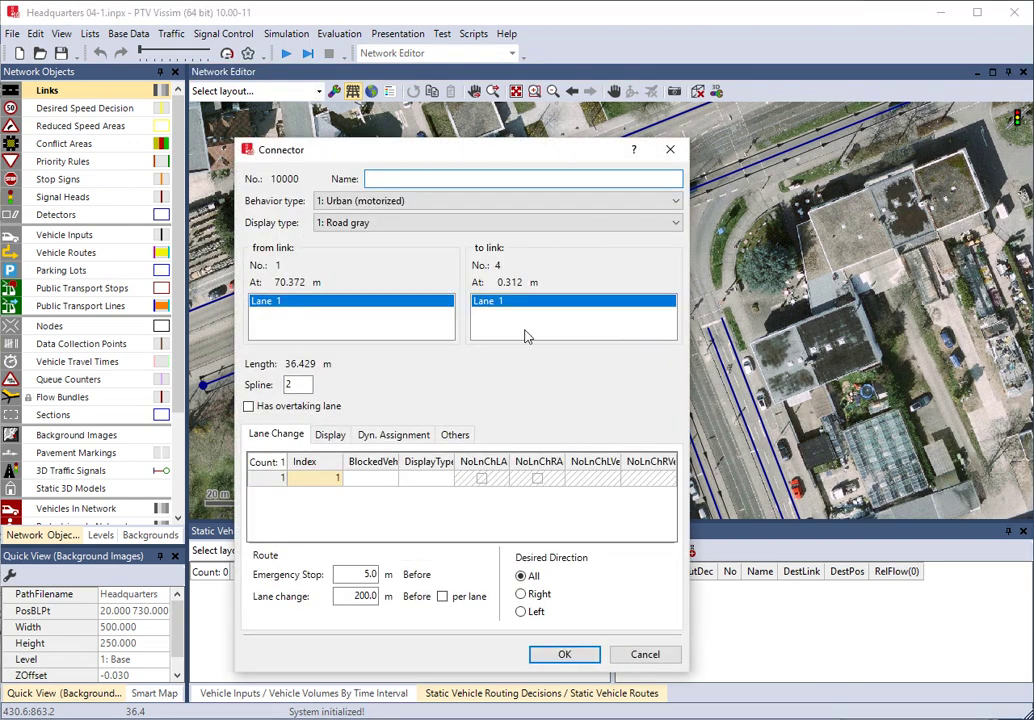
{"action": "left_click_drag", "start_coordinate": [410, 152], "coordinate": [228, 97]}
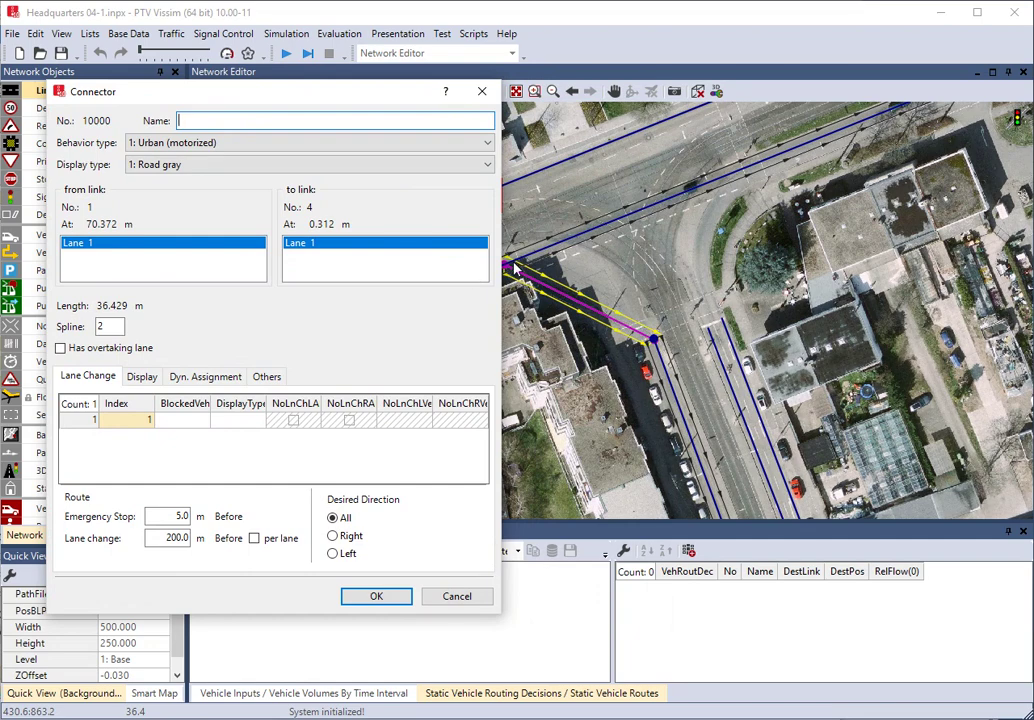
Step: Curve the right-turn connector with 10 spline points and select it to show them
{"action": "left_click", "coordinate": [101, 328]}
{"action": "double_click", "coordinate": [101, 328]}
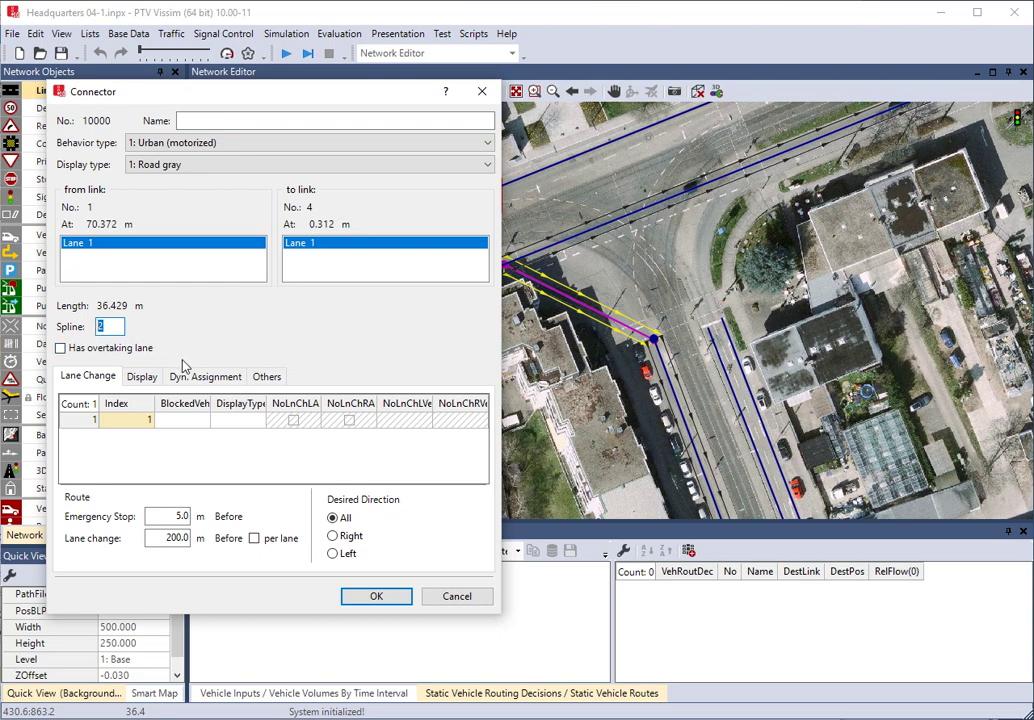
{"action": "type", "text": "10"}
{"action": "left_click", "coordinate": [390, 596]}
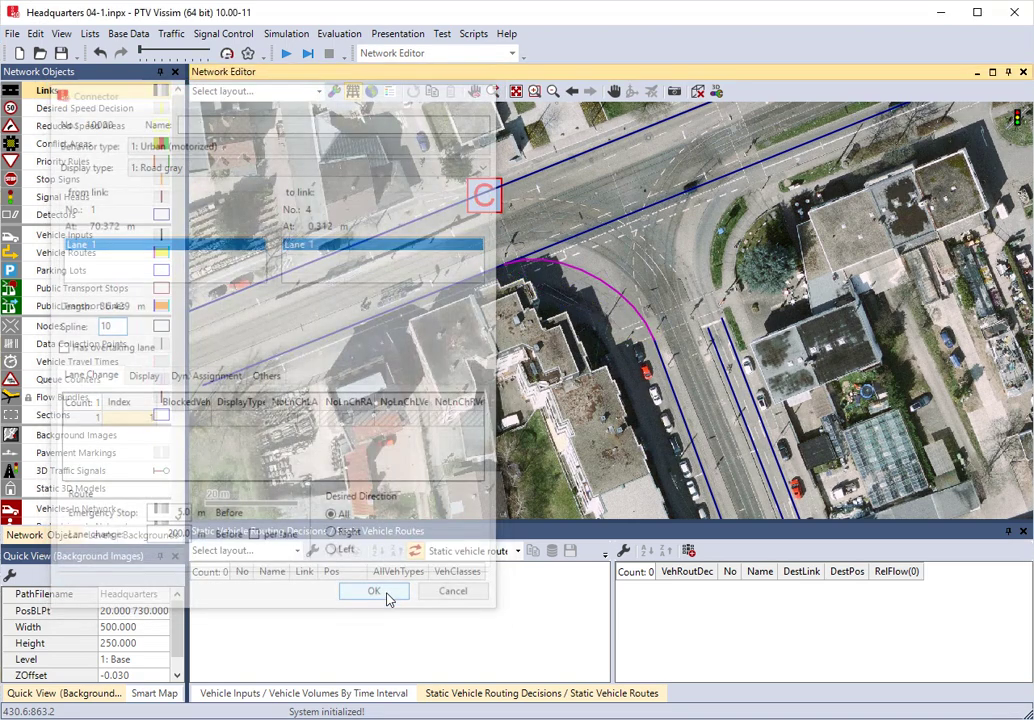
{"action": "left_click", "coordinate": [583, 278]}
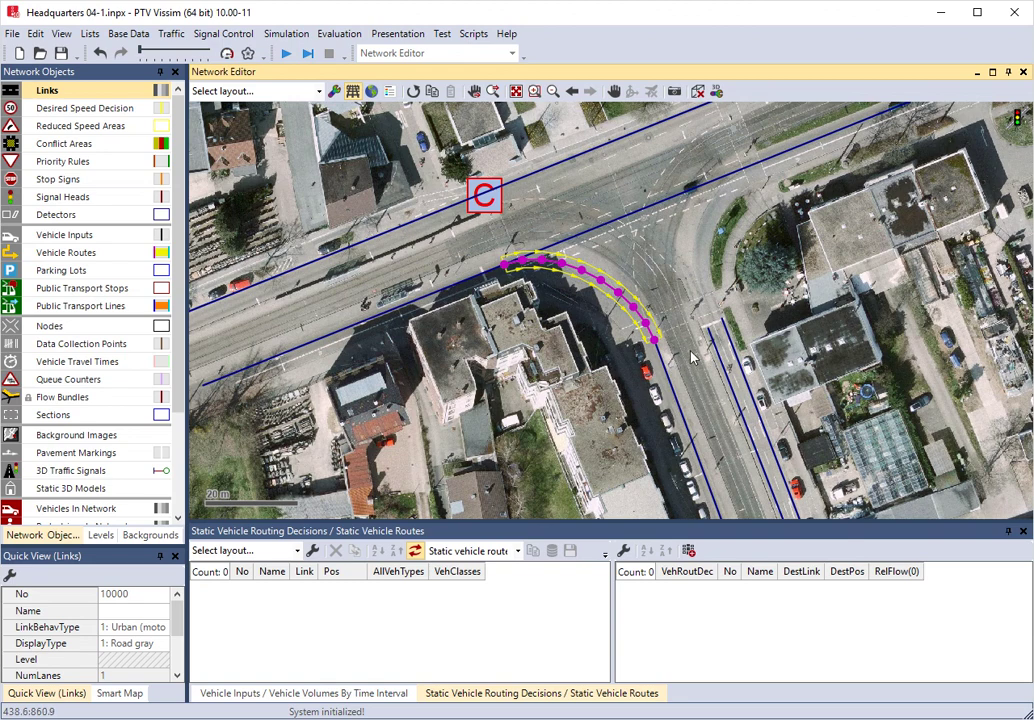
Step: Create a left-turn connector about 66 m long from the short inner northbound link to the northern-carriageway link near C, with spline 10
{"action": "mouse_move", "coordinate": [708, 336]}
{"action": "left_mouse_down"}
{"action": "mouse_move", "coordinate": [470, 190]}
{"action": "mouse_move", "coordinate": [456, 196]}
{"action": "left_mouse_up"}
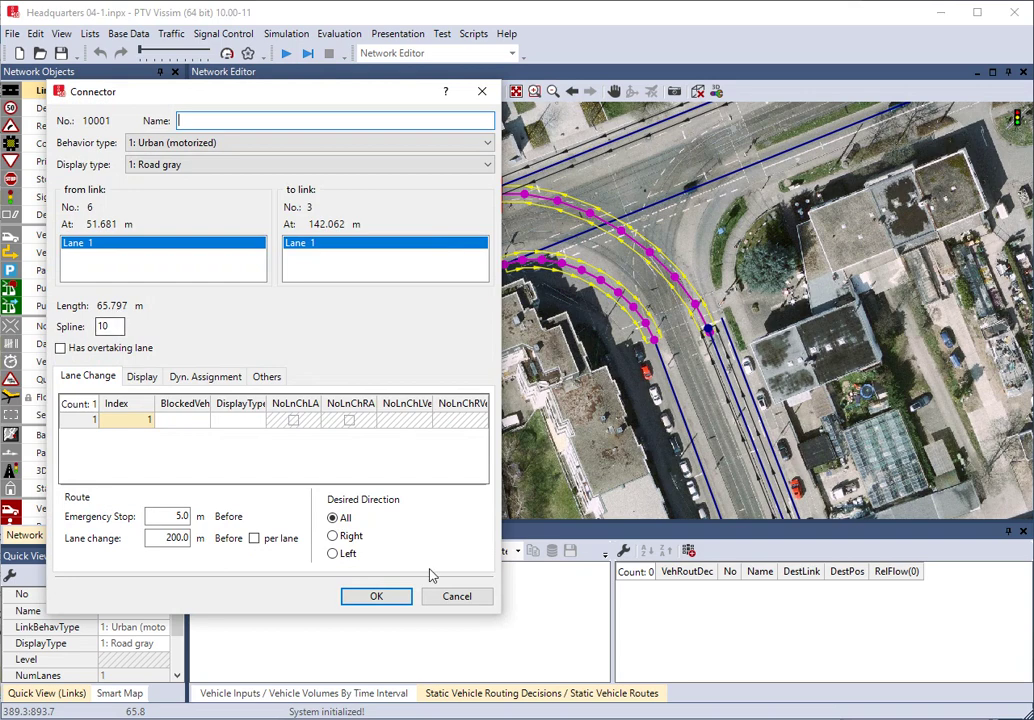
{"action": "left_click", "coordinate": [404, 597]}
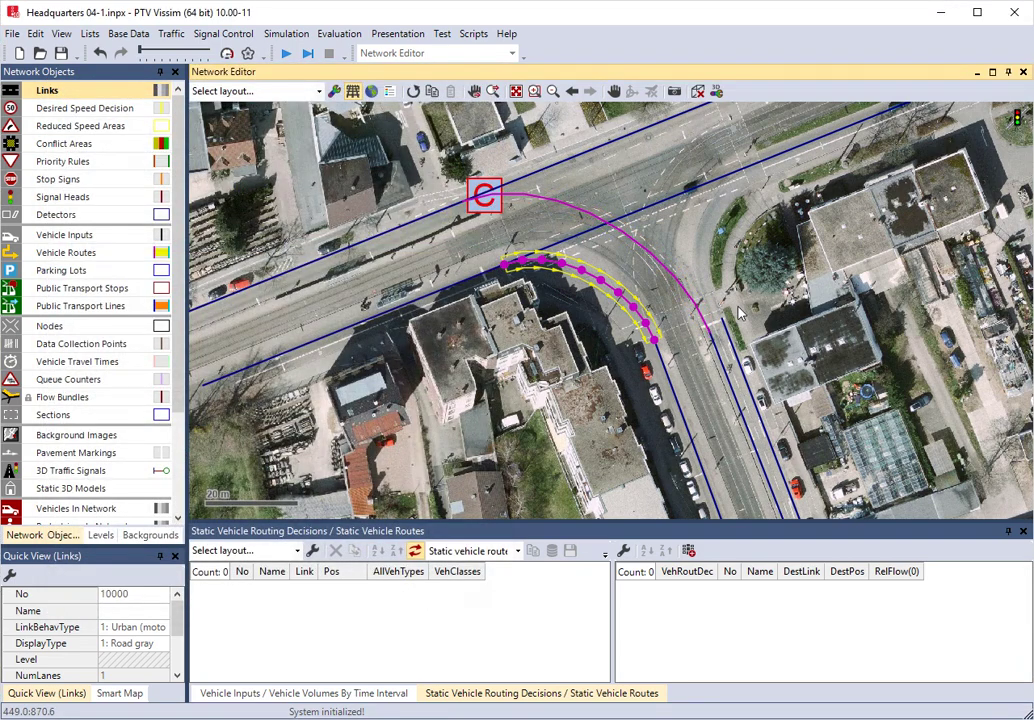
Step: Connect the outer northbound link to the eastbound link (about 35 m) and the short inner westbound link to the southbound link (about 63 m), spline 10
{"action": "left_click_drag", "start_coordinate": [727, 325], "coordinate": [737, 171]}
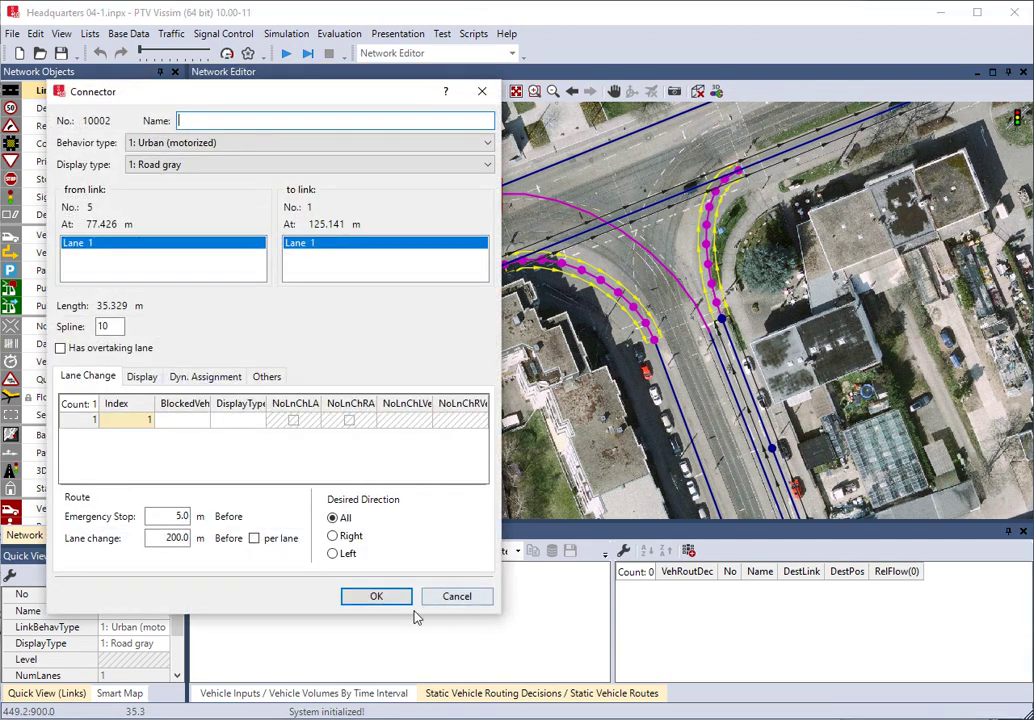
{"action": "left_click", "coordinate": [378, 597]}
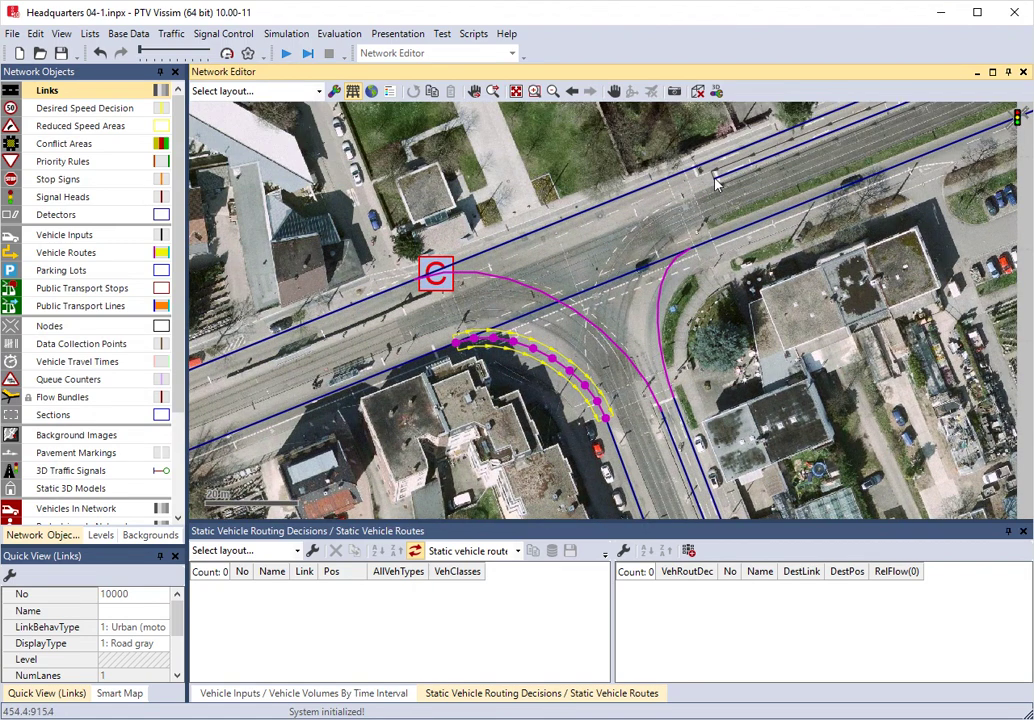
{"action": "mouse_move", "coordinate": [715, 183]}
{"action": "left_mouse_down"}
{"action": "mouse_move", "coordinate": [650, 300]}
{"action": "mouse_move", "coordinate": [598, 430]}
{"action": "mouse_move", "coordinate": [604, 420]}
{"action": "left_mouse_up"}
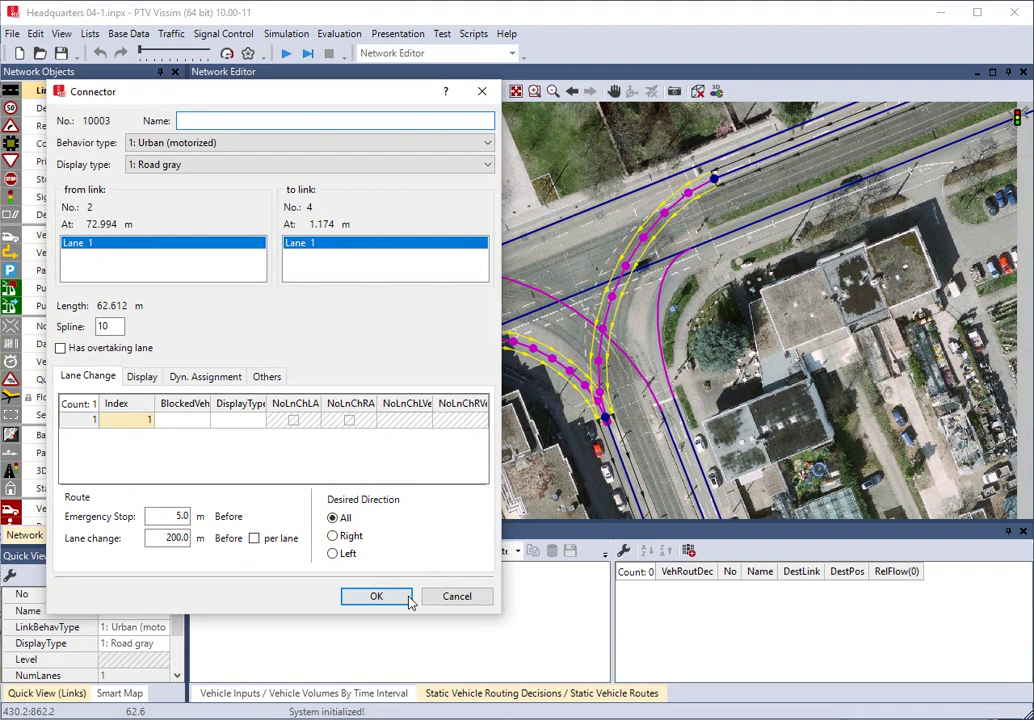
{"action": "left_click", "coordinate": [408, 598]}
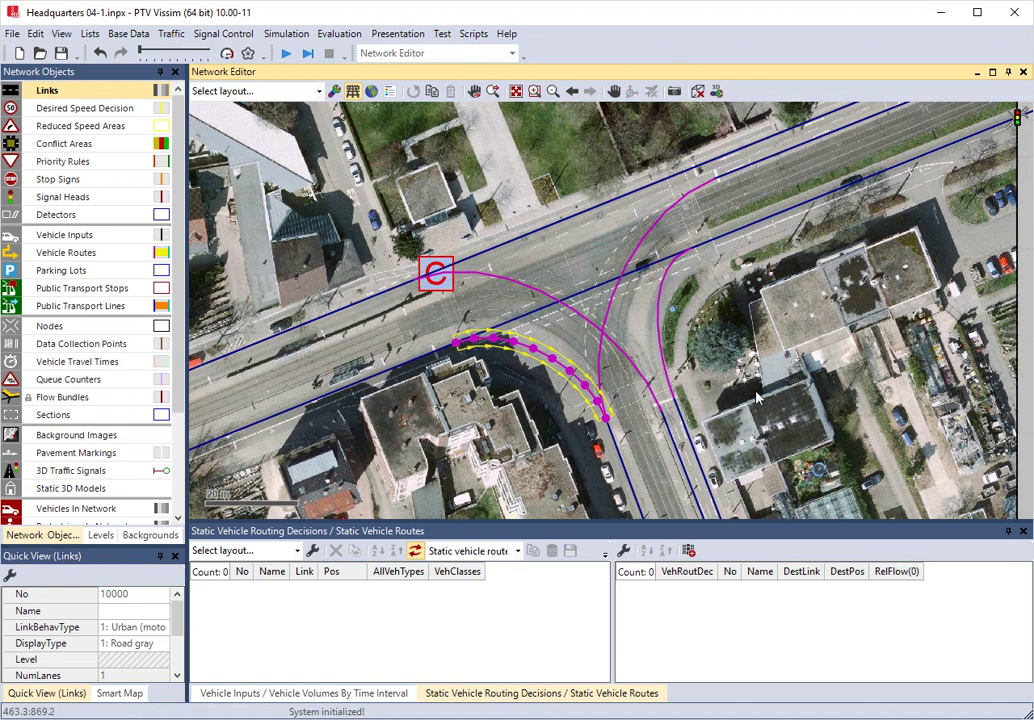
Step: Place a reduced speed area about 4.5 m long midway along the right-turn connector from the eastbound to the southbound link
{"action": "left_click_drag", "start_coordinate": [695, 337], "coordinate": [768, 310]}
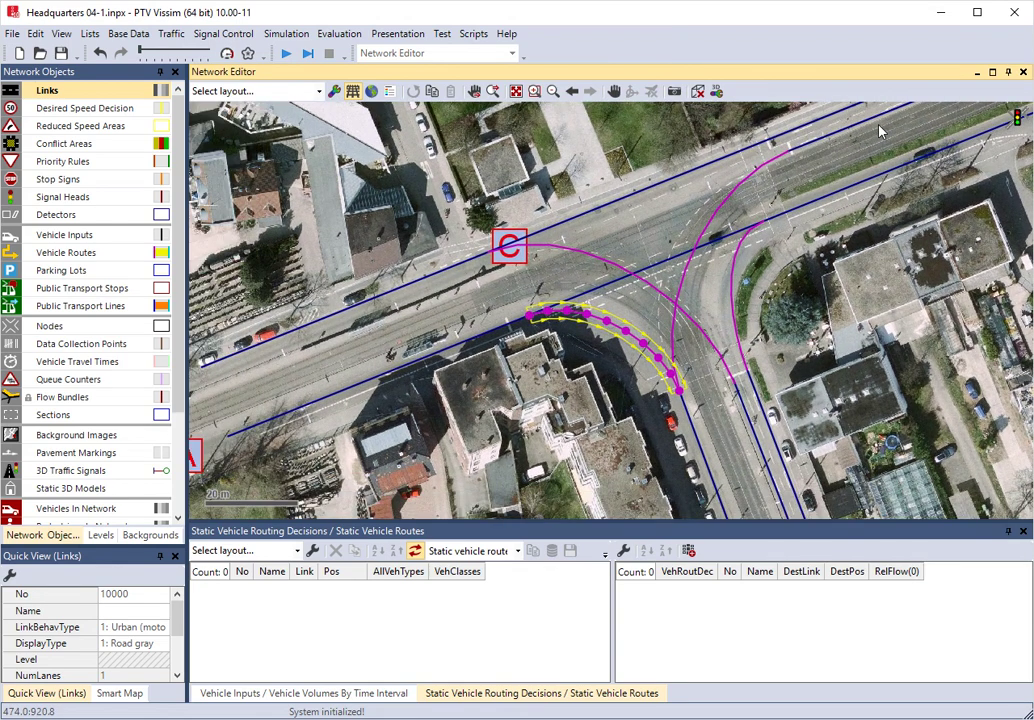
{"action": "scroll", "coordinate": [607, 316], "scroll_direction": "down", "scroll_amount": 1}
{"action": "left_click_drag", "start_coordinate": [777, 331], "coordinate": [676, 369]}
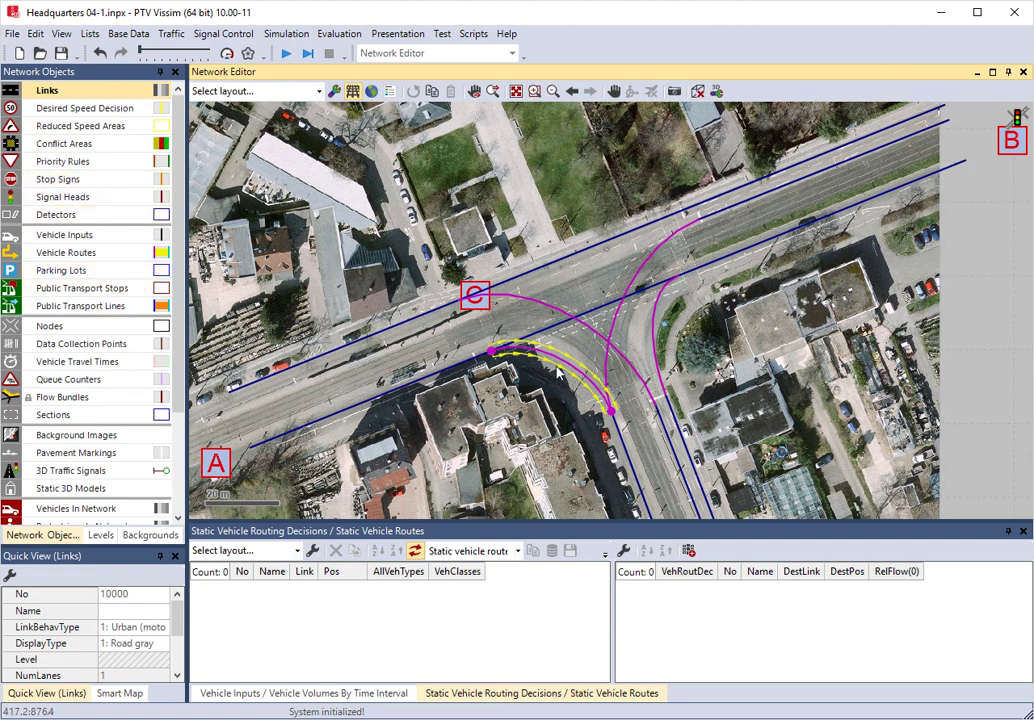
{"action": "left_click", "coordinate": [94, 128]}
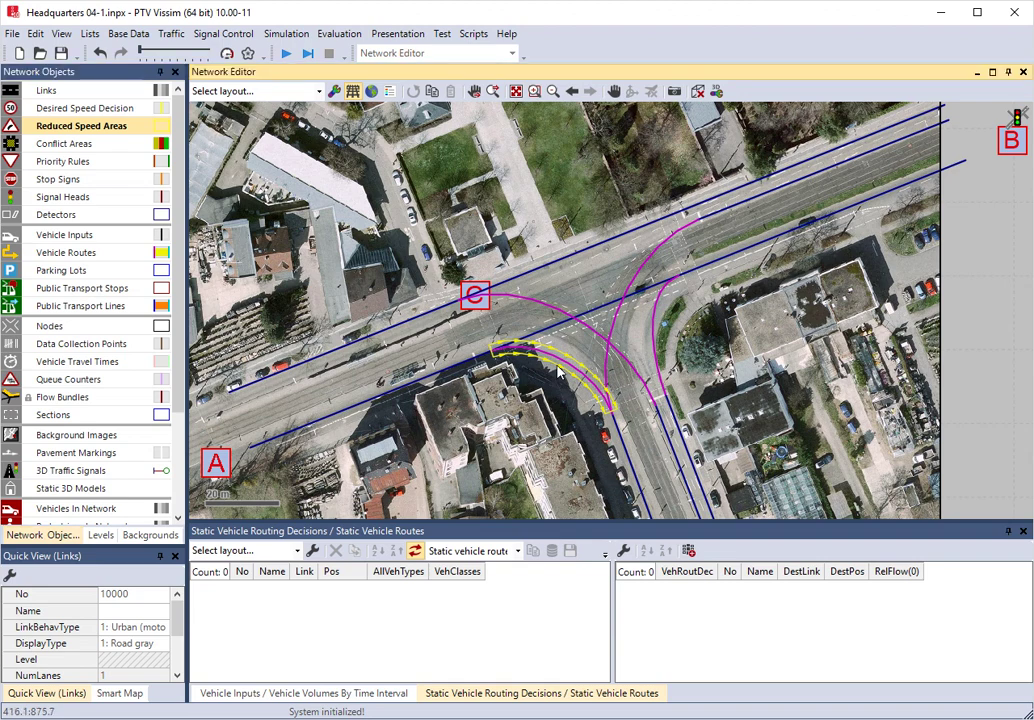
{"action": "scroll", "coordinate": [558, 372], "scroll_direction": "up", "scroll_amount": 3}
{"action": "scroll", "coordinate": [558, 372], "scroll_direction": "up", "scroll_amount": 2}
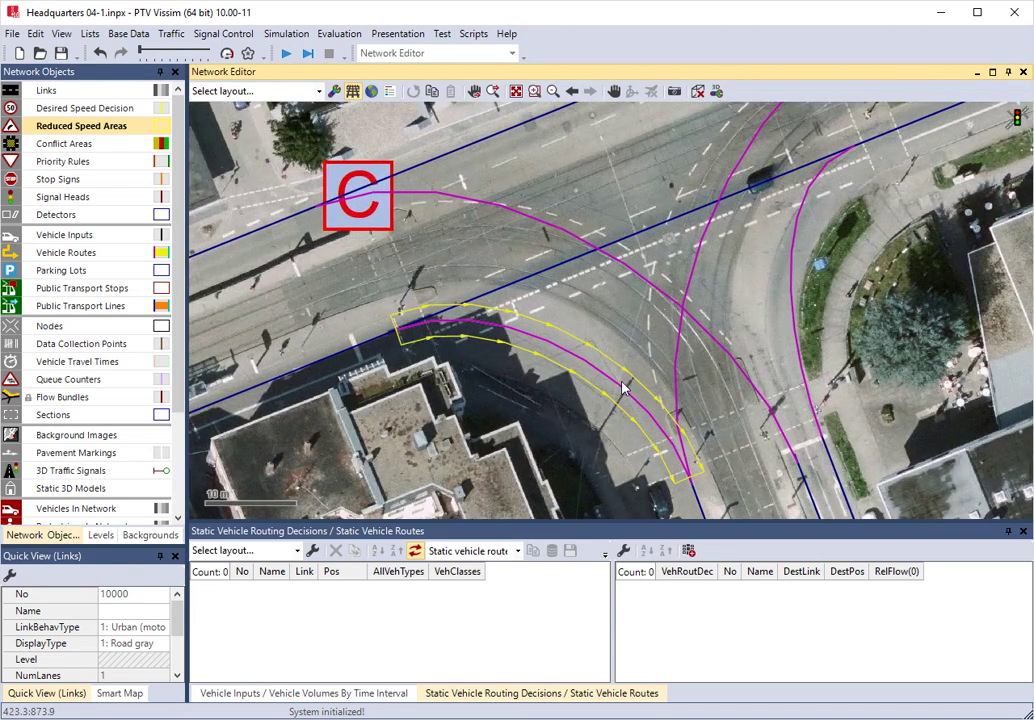
{"action": "right_click", "coordinate": [558, 350], "text": "ctrl"}
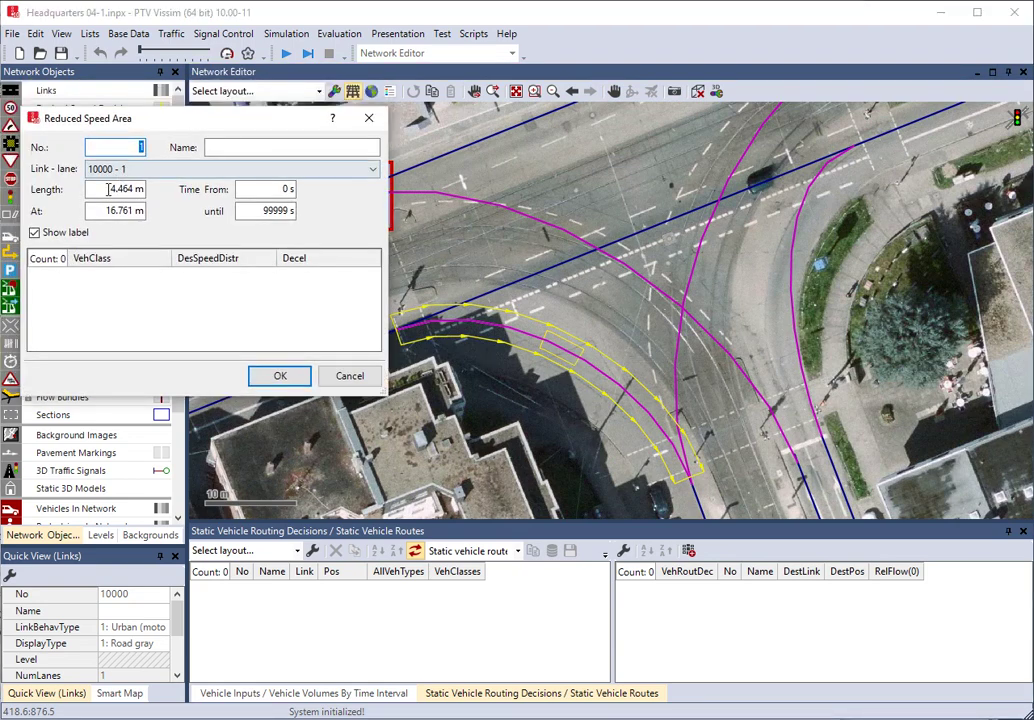
Step: Add a vehicle class entry to the reduced speed area and set its desired speed distribution to 20 km/h
{"action": "right_click", "coordinate": [104, 278]}
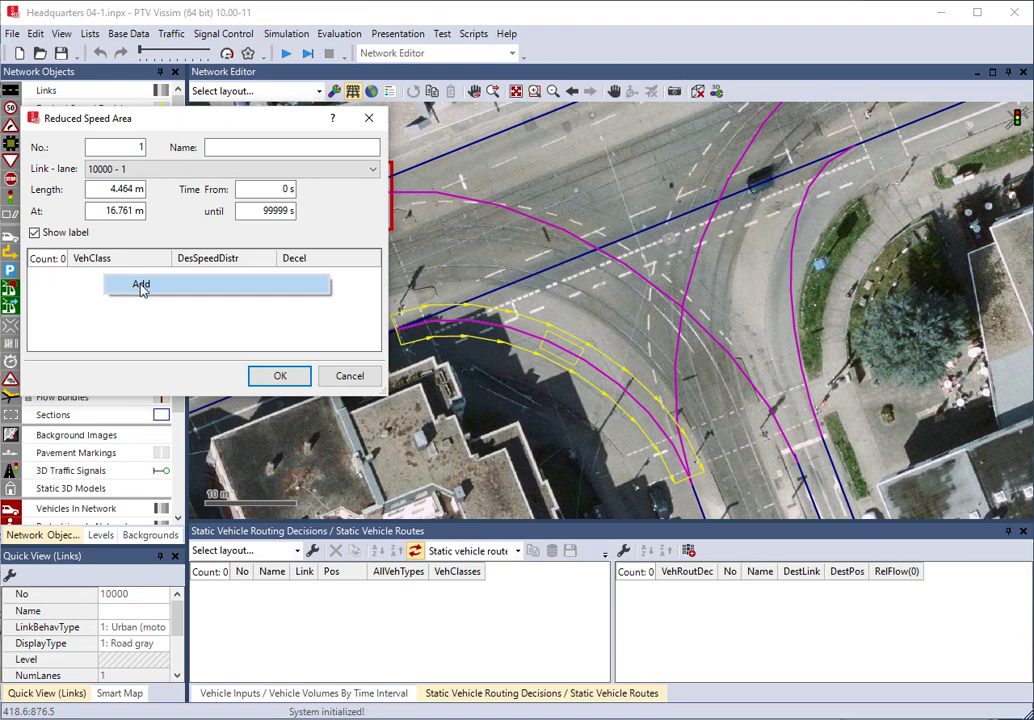
{"action": "left_click", "coordinate": [141, 287]}
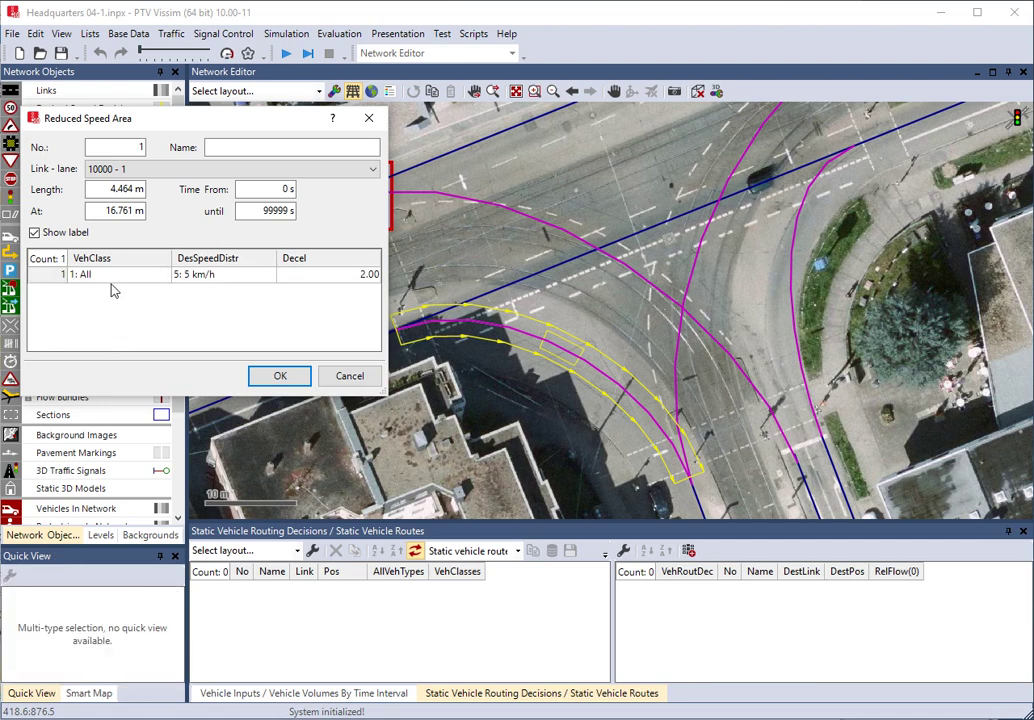
{"action": "left_click", "coordinate": [222, 276]}
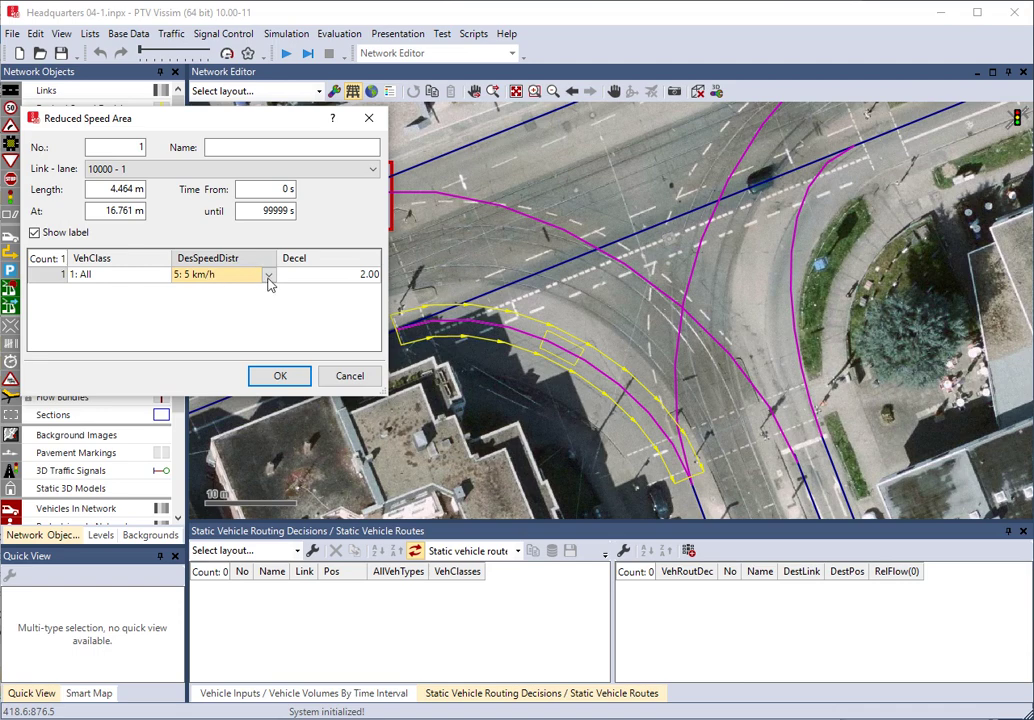
{"action": "left_click", "coordinate": [268, 282]}
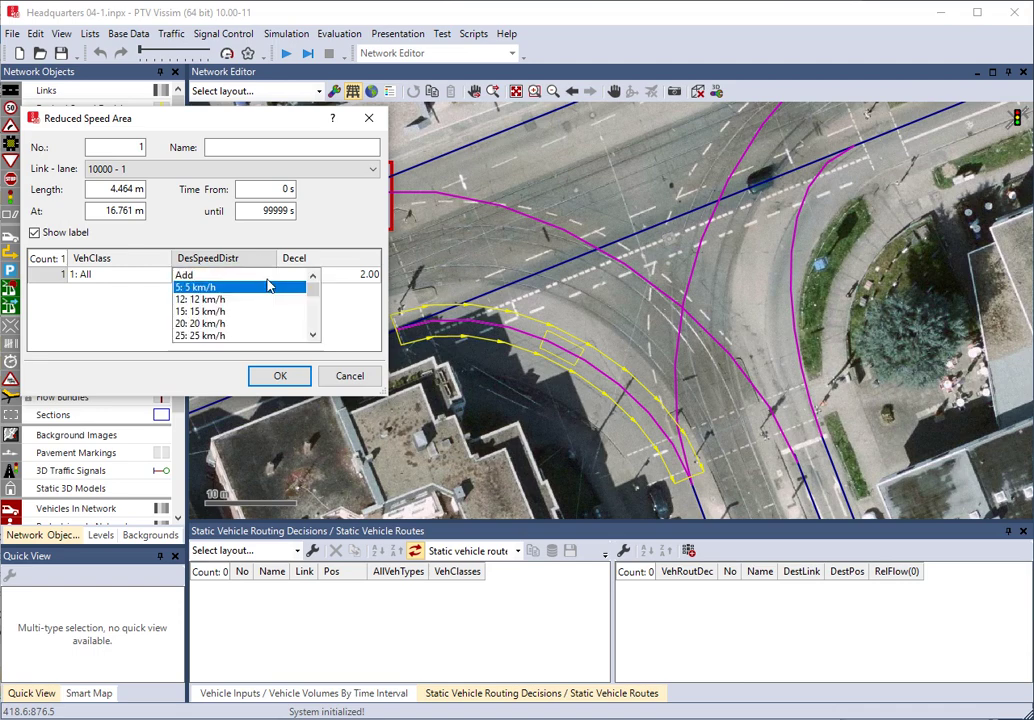
{"action": "left_click", "coordinate": [210, 324]}
Step: Add a second entry for vehicle class 20: HGV and change the first entry's class to 10: Car
{"action": "right_click", "coordinate": [165, 312]}
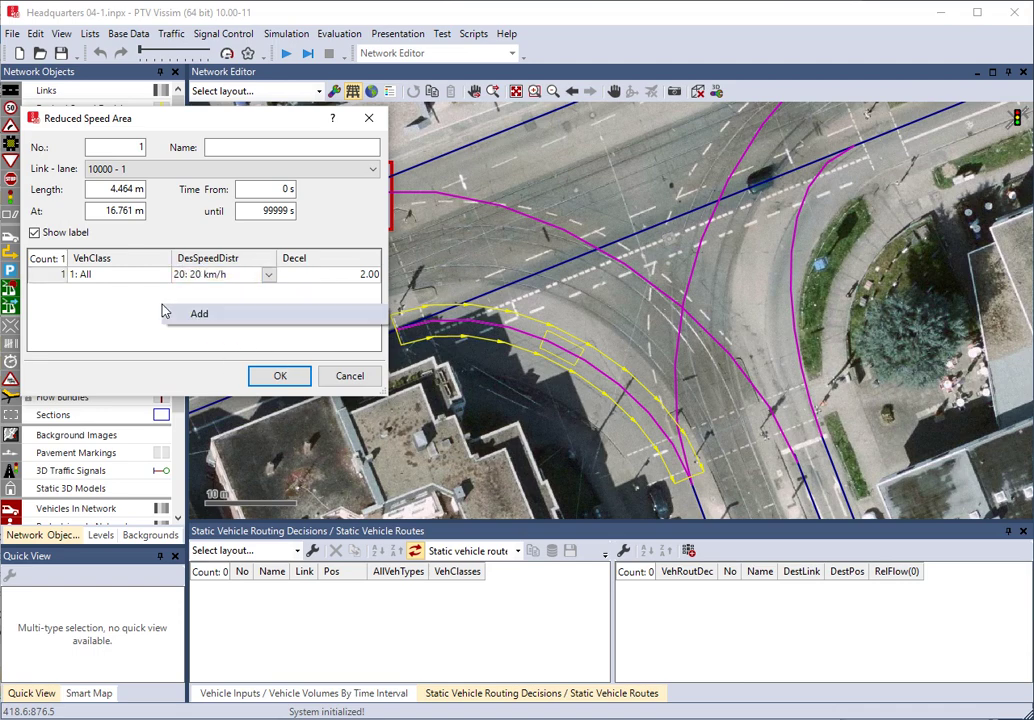
{"action": "left_click", "coordinate": [177, 317]}
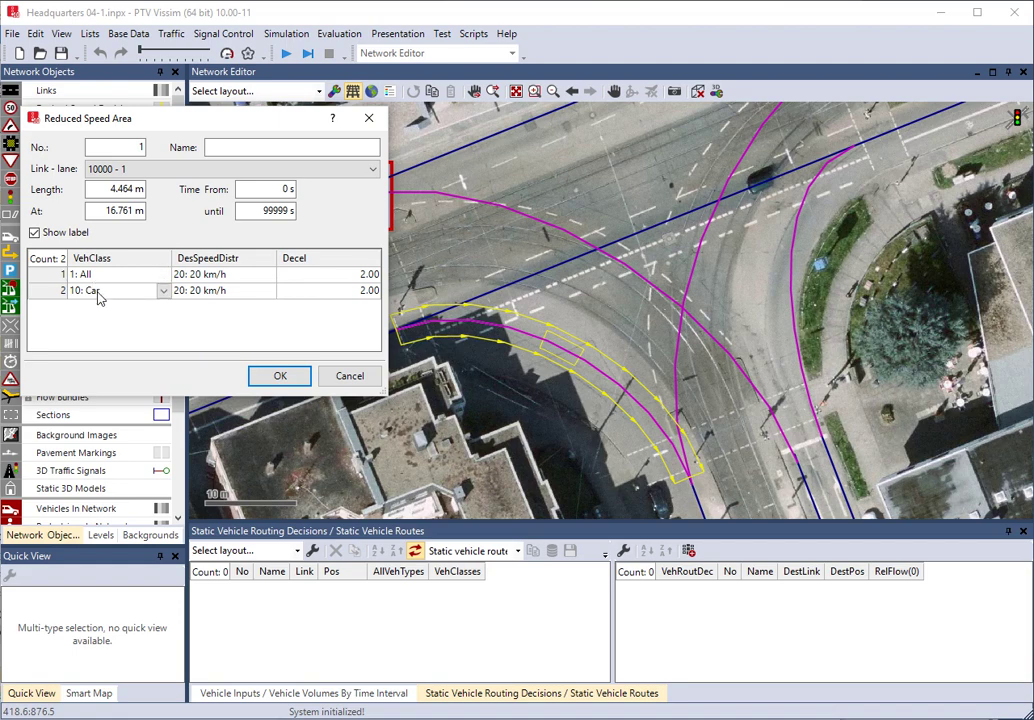
{"action": "left_click", "coordinate": [98, 293]}
{"action": "left_click", "coordinate": [163, 291]}
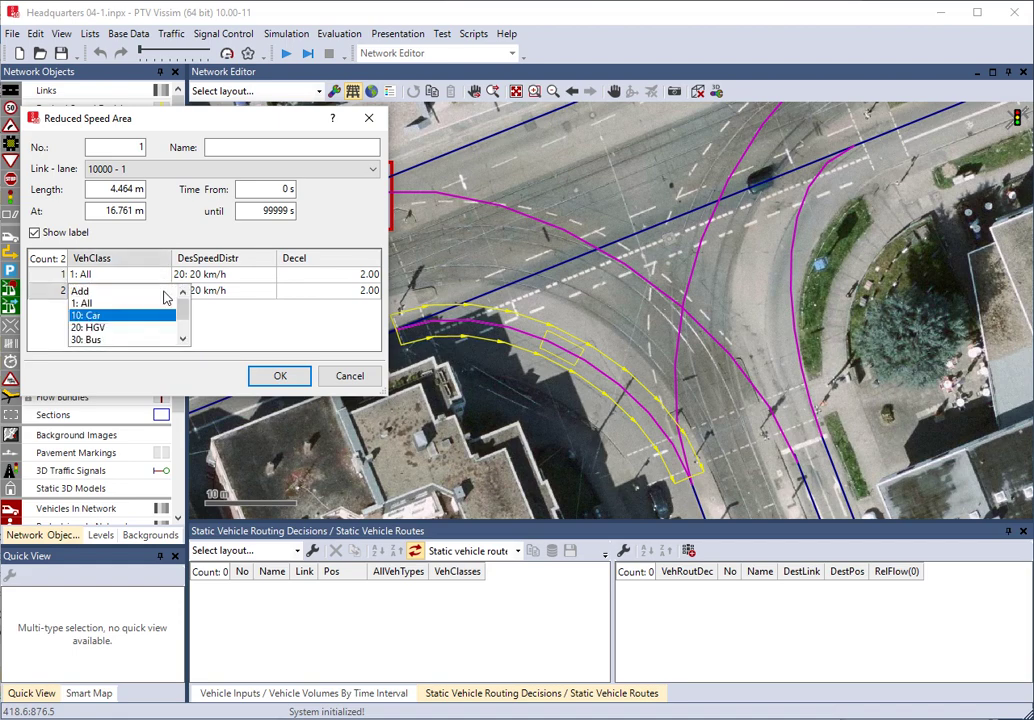
{"action": "left_click", "coordinate": [110, 328]}
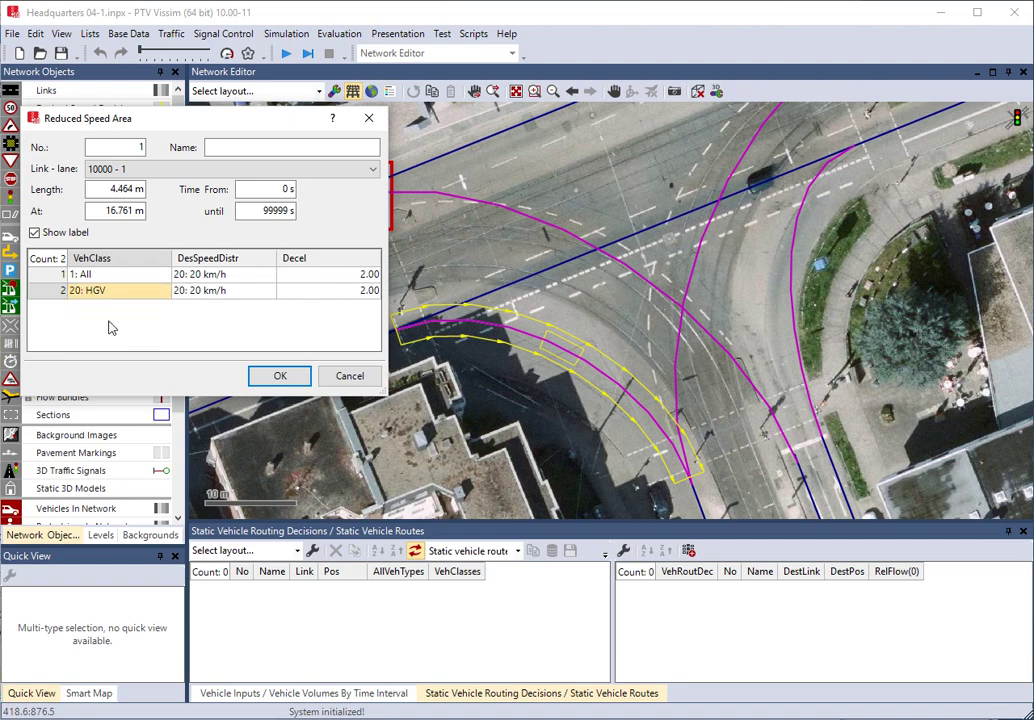
{"action": "left_click", "coordinate": [140, 275]}
{"action": "left_click", "coordinate": [110, 300]}
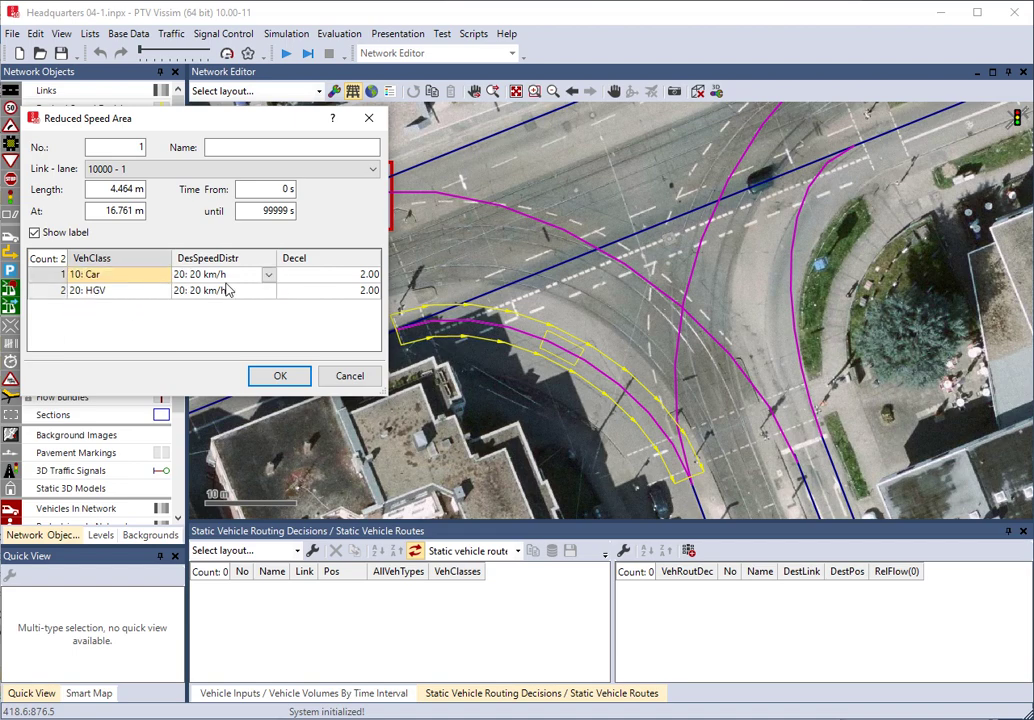
Step: Set the HGV entry's desired speed distribution to 15 km/h and accept the reduced speed area
{"action": "left_click", "coordinate": [104, 292]}
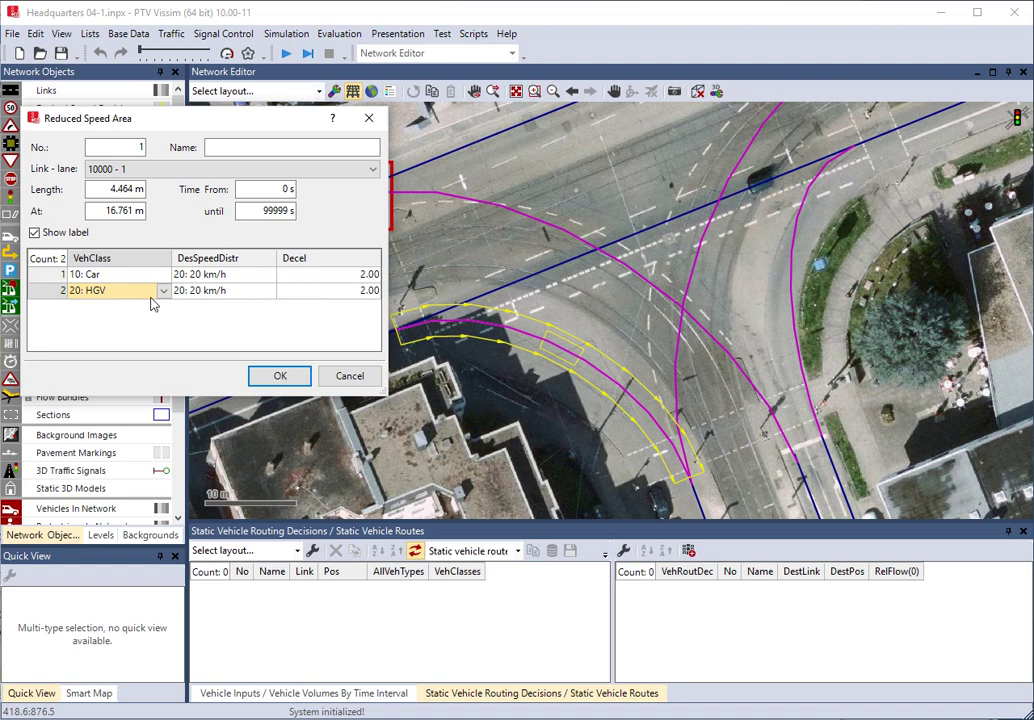
{"action": "left_click", "coordinate": [163, 291]}
{"action": "left_click", "coordinate": [182, 341]}
{"action": "left_click", "coordinate": [182, 341]}
{"action": "left_click", "coordinate": [122, 292]}
{"action": "left_click", "coordinate": [267, 290]}
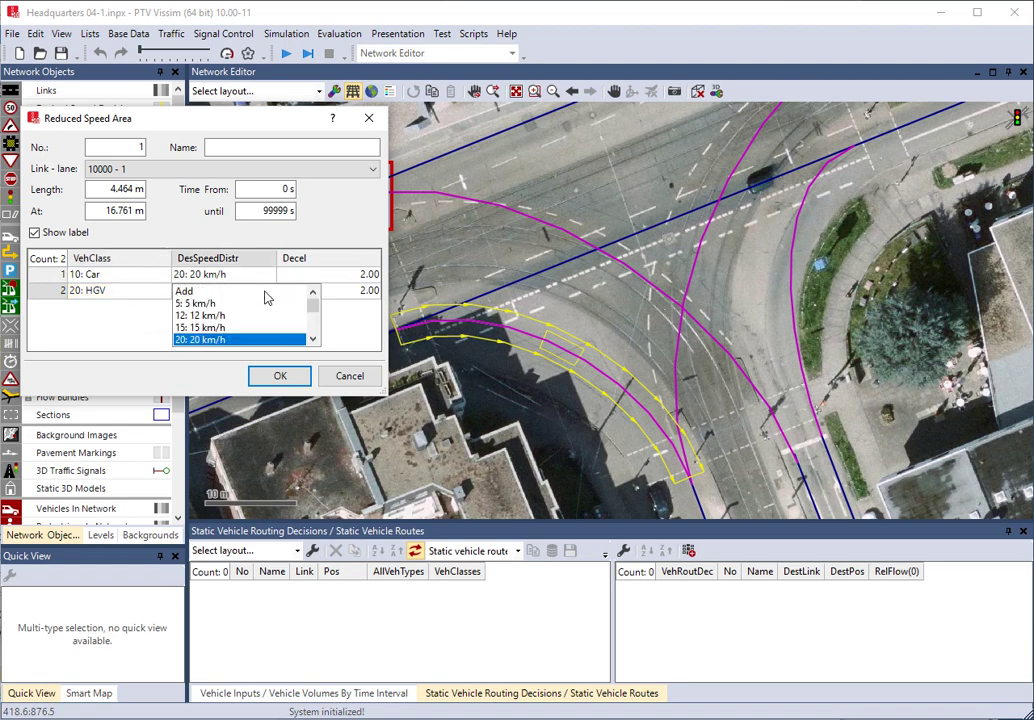
{"action": "left_click", "coordinate": [238, 327]}
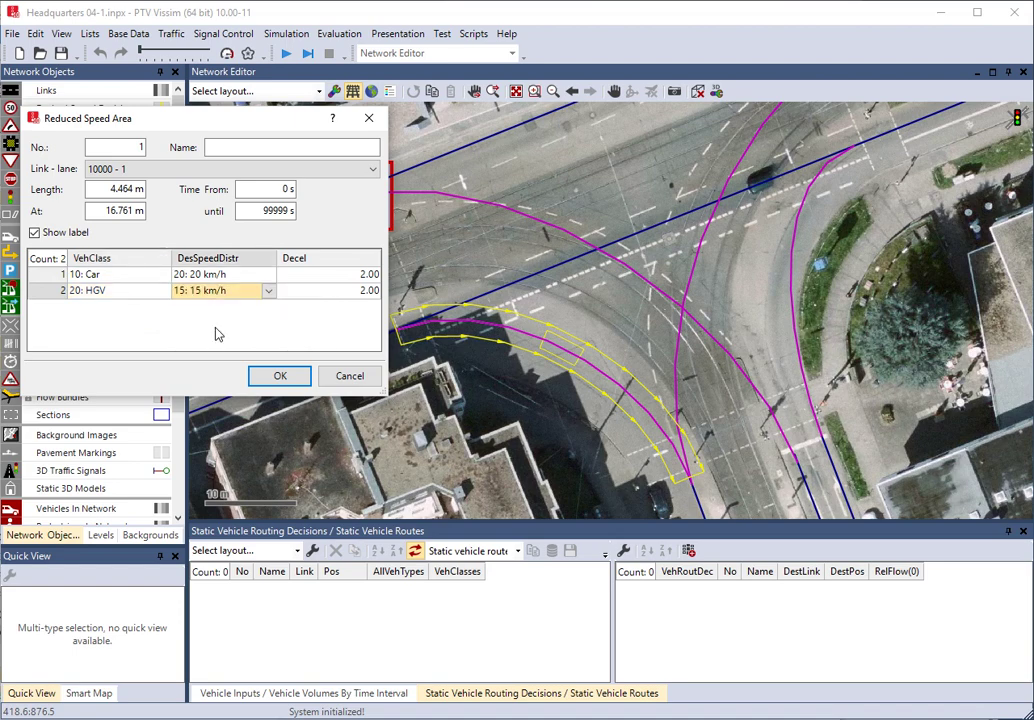
{"action": "left_click", "coordinate": [280, 380]}
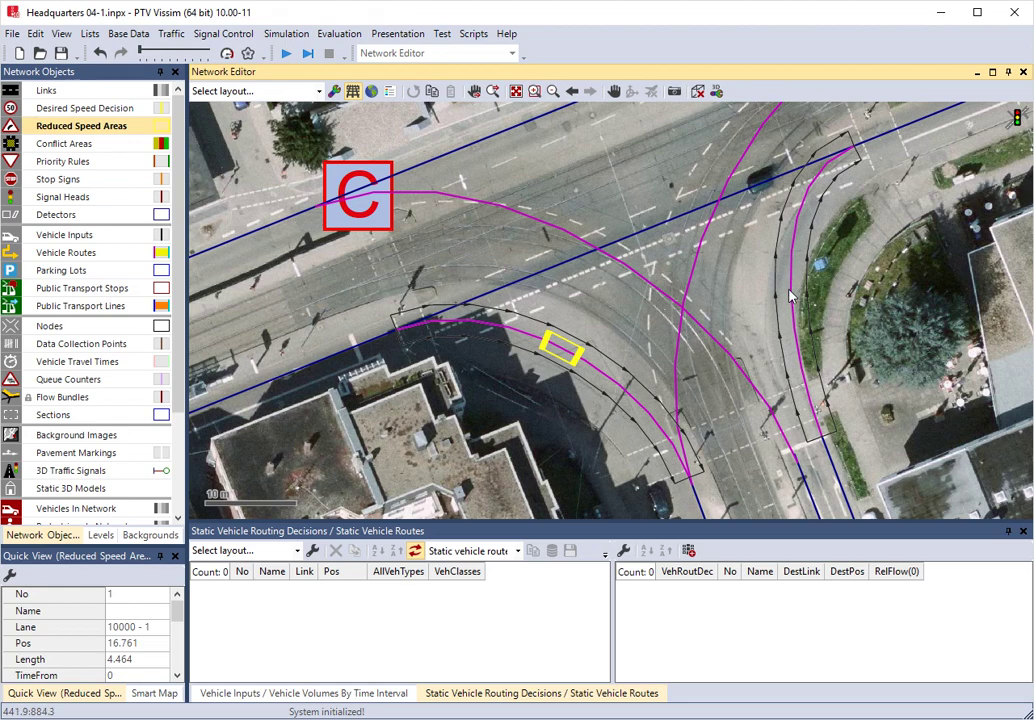
Step: Draw a reduced speed area about 5.9 m long on the right-turn connector toward B and add an entry for 10: Car
{"action": "left_click_drag", "start_coordinate": [791, 295], "coordinate": [785, 248]}
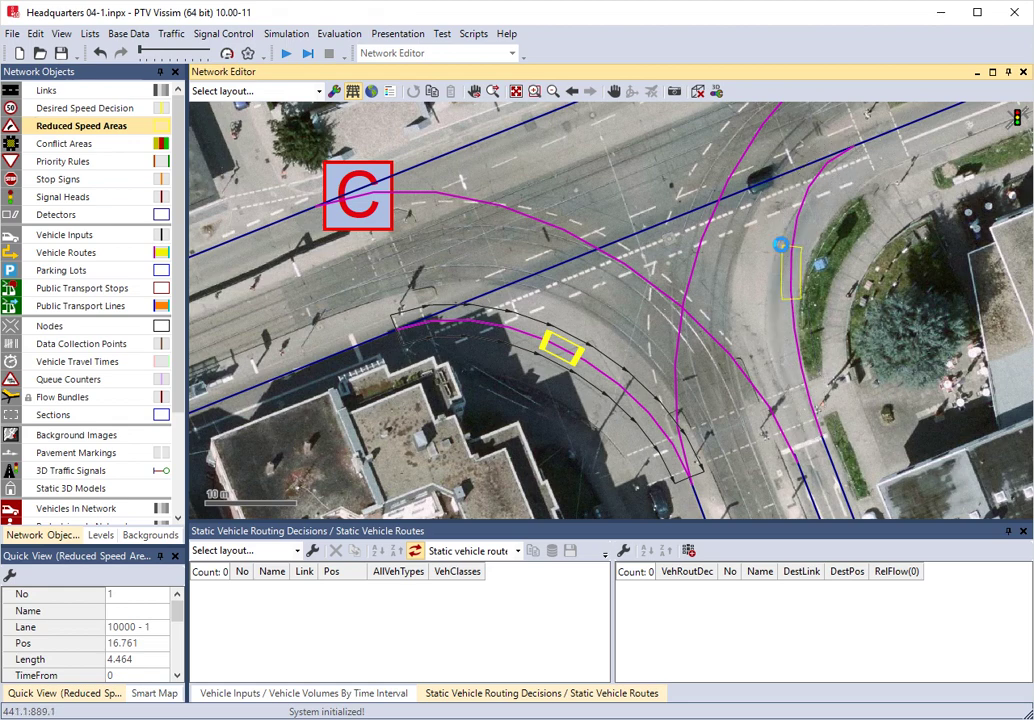
{"action": "right_click", "coordinate": [104, 274]}
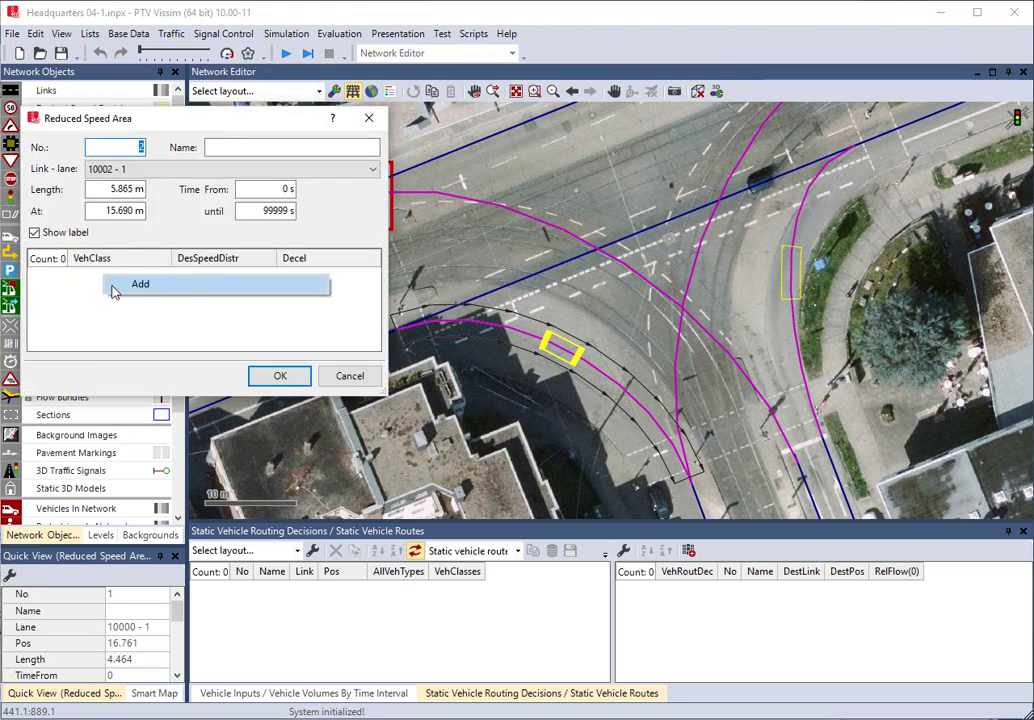
{"action": "left_click", "coordinate": [111, 286]}
{"action": "left_click", "coordinate": [129, 274]}
{"action": "left_click", "coordinate": [161, 276]}
{"action": "left_click", "coordinate": [122, 299]}
Step: Set the Car entry's desired speed distribution to 30 km/h and accept the second reduced speed area
{"action": "left_click", "coordinate": [224, 277]}
{"action": "left_click", "coordinate": [270, 276]}
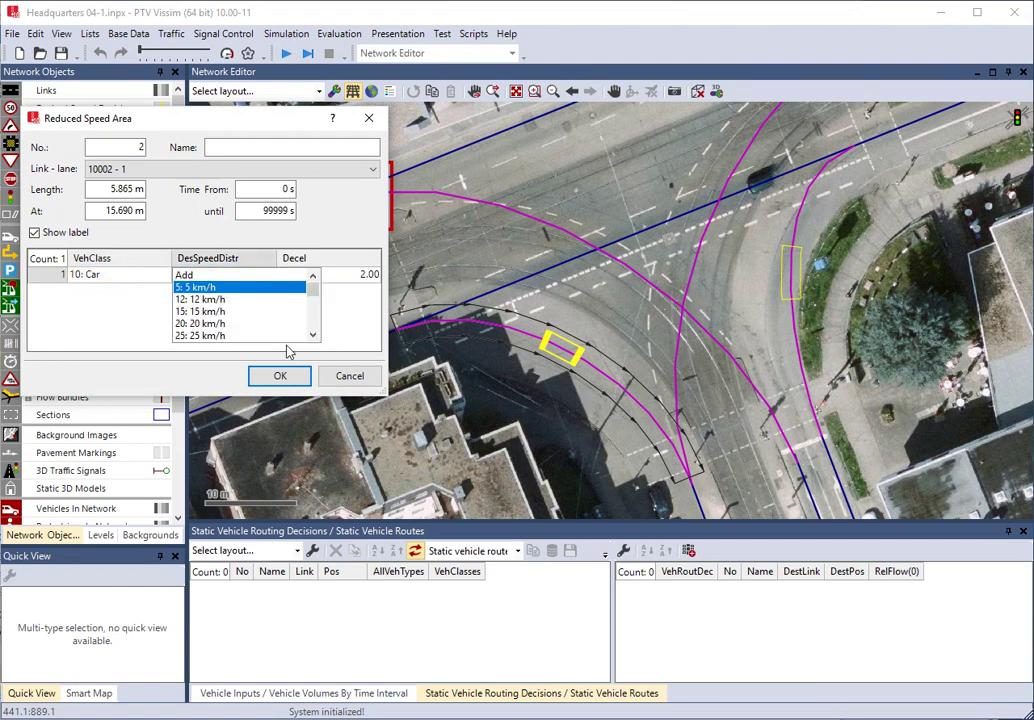
{"action": "left_click", "coordinate": [313, 335]}
{"action": "left_click", "coordinate": [313, 335]}
{"action": "left_click", "coordinate": [205, 323]}
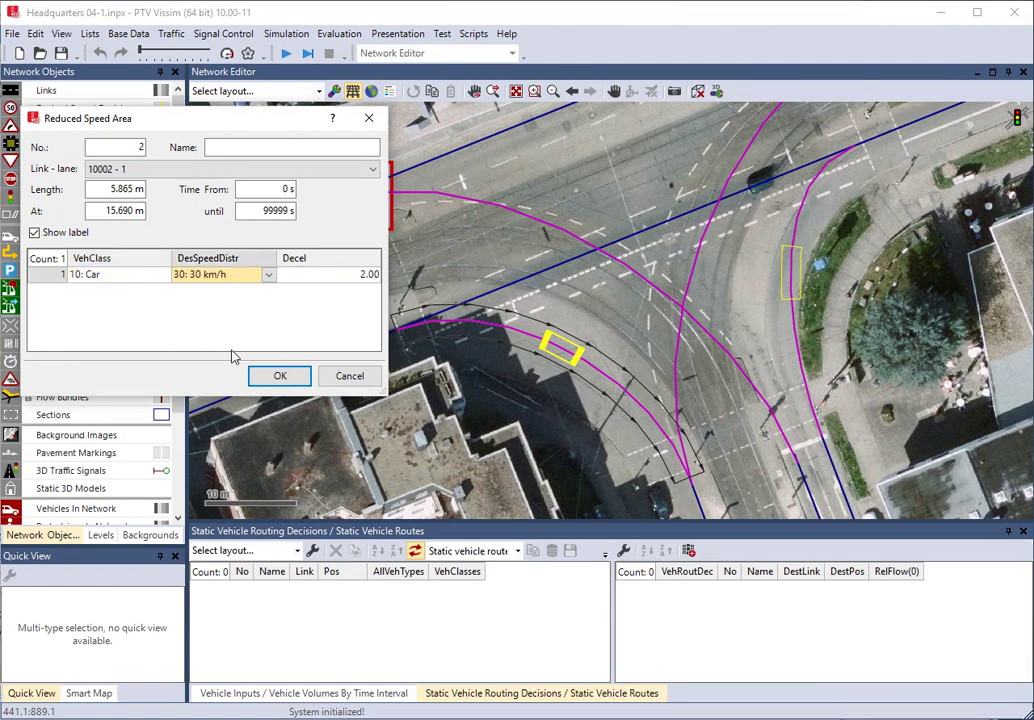
{"action": "left_click", "coordinate": [274, 376]}
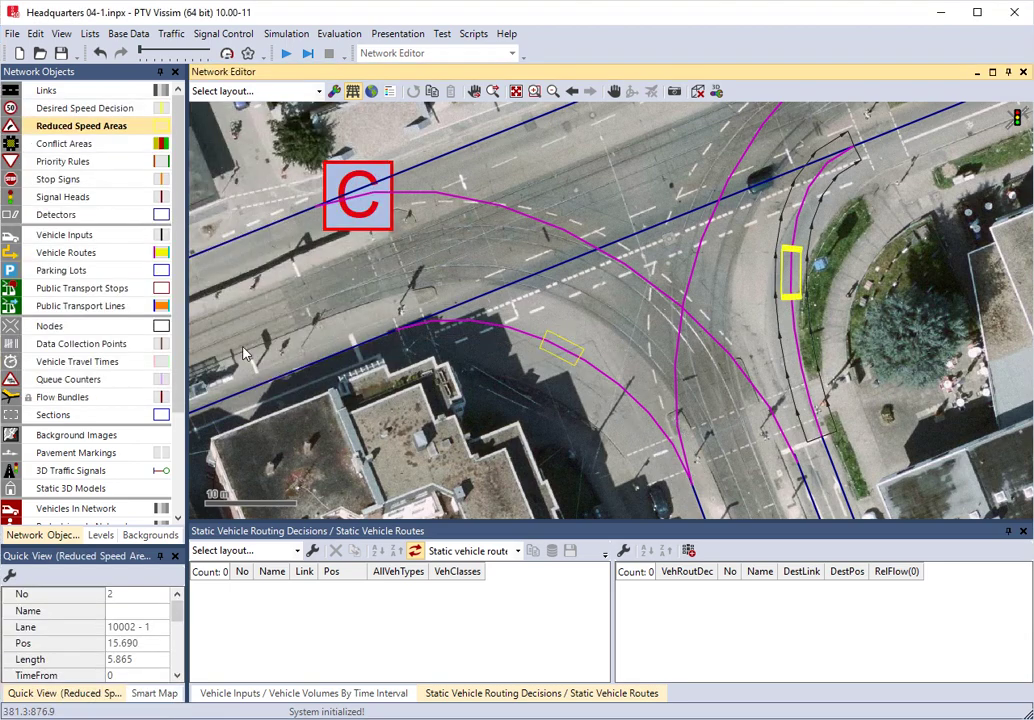
Step: Reopen the reduced speed area on the right-turn connector toward B and add a 20: HGV entry with a desired speed of 25 km/h
{"action": "double_click", "coordinate": [797, 280]}
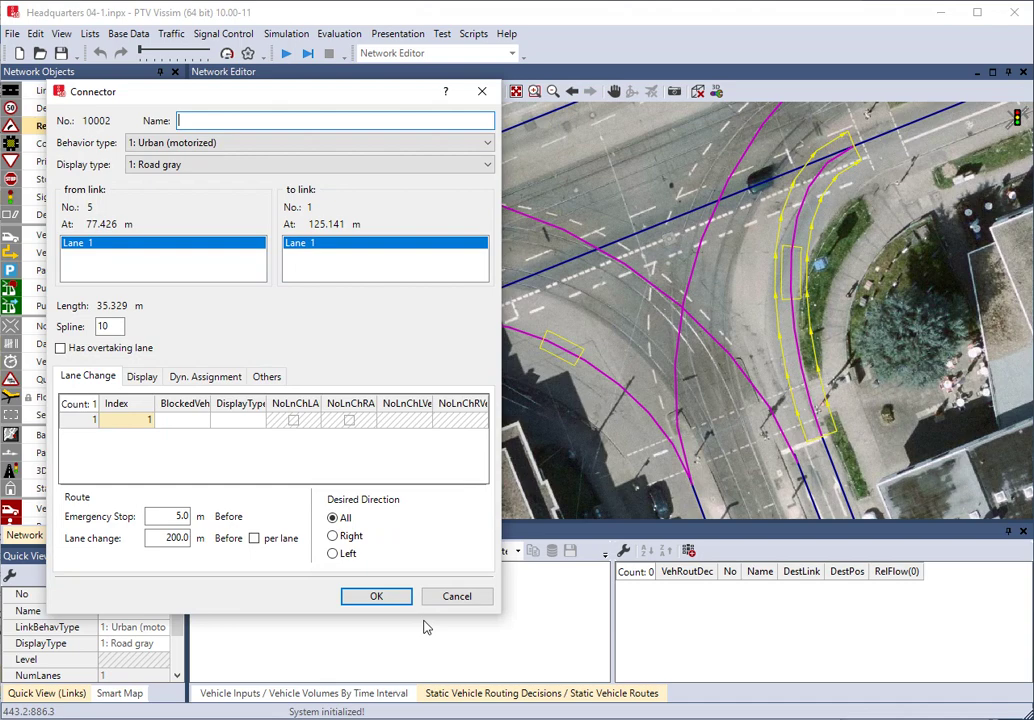
{"action": "left_click", "coordinate": [457, 596]}
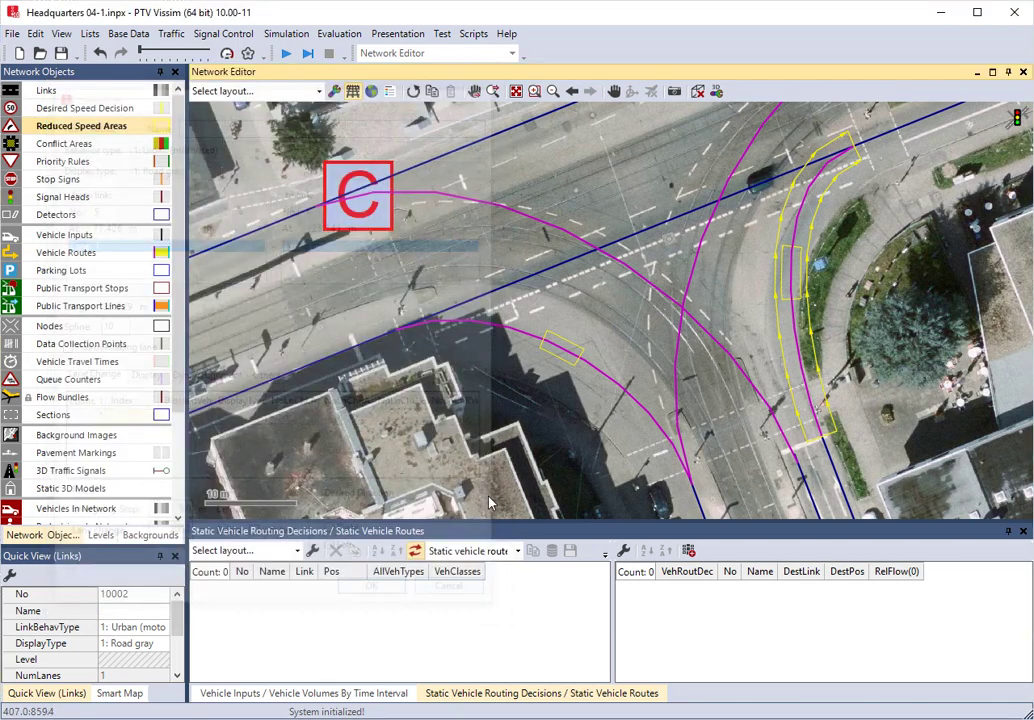
{"action": "right_click", "coordinate": [782, 286]}
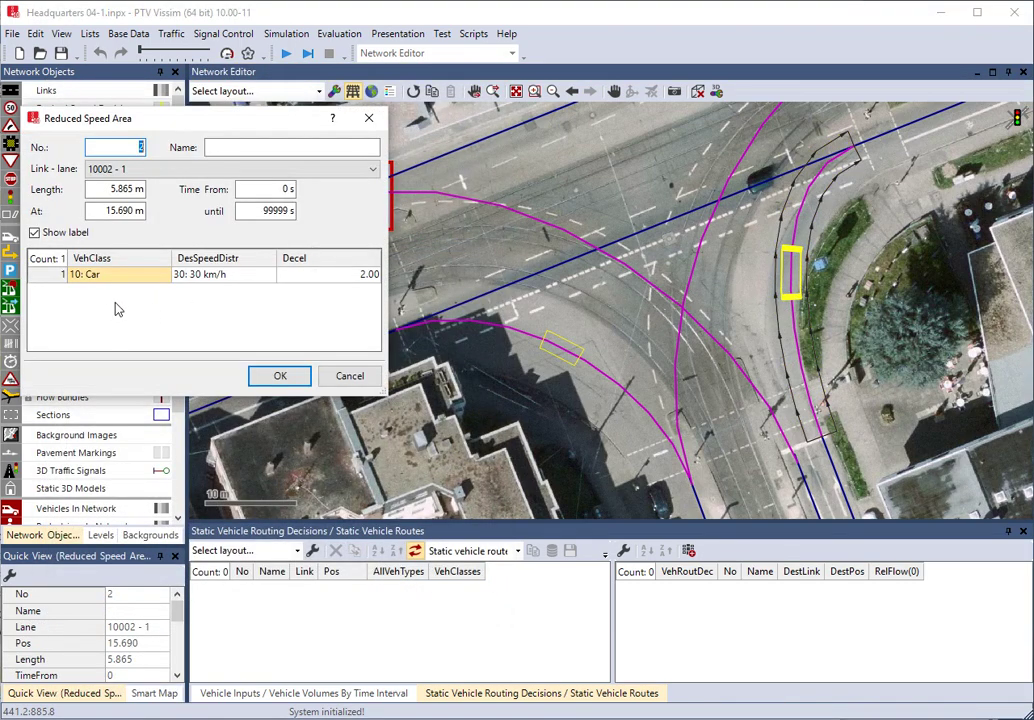
{"action": "right_click", "coordinate": [116, 305]}
{"action": "left_click", "coordinate": [166, 313]}
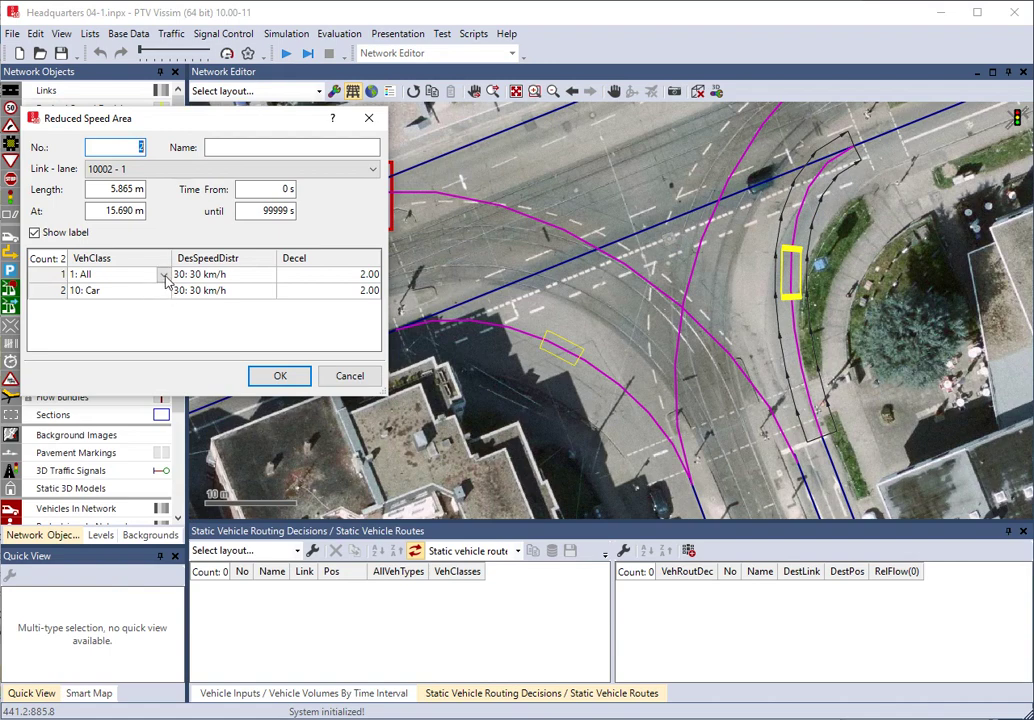
{"action": "left_click", "coordinate": [166, 276]}
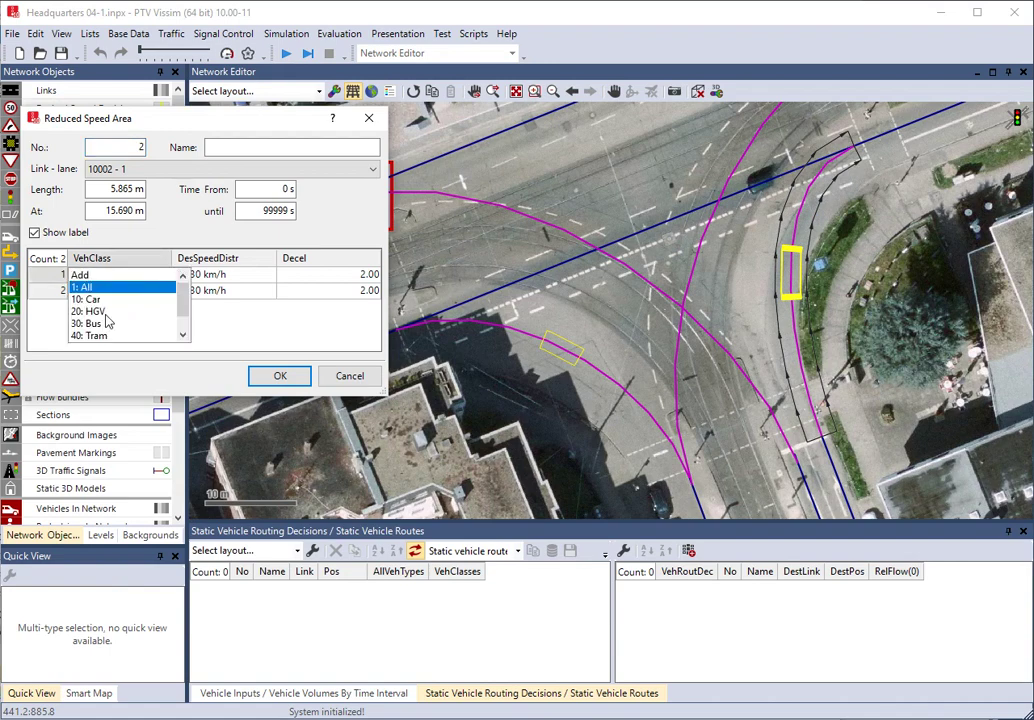
{"action": "left_click", "coordinate": [116, 318]}
{"action": "left_click", "coordinate": [230, 290]}
{"action": "left_click", "coordinate": [266, 290]}
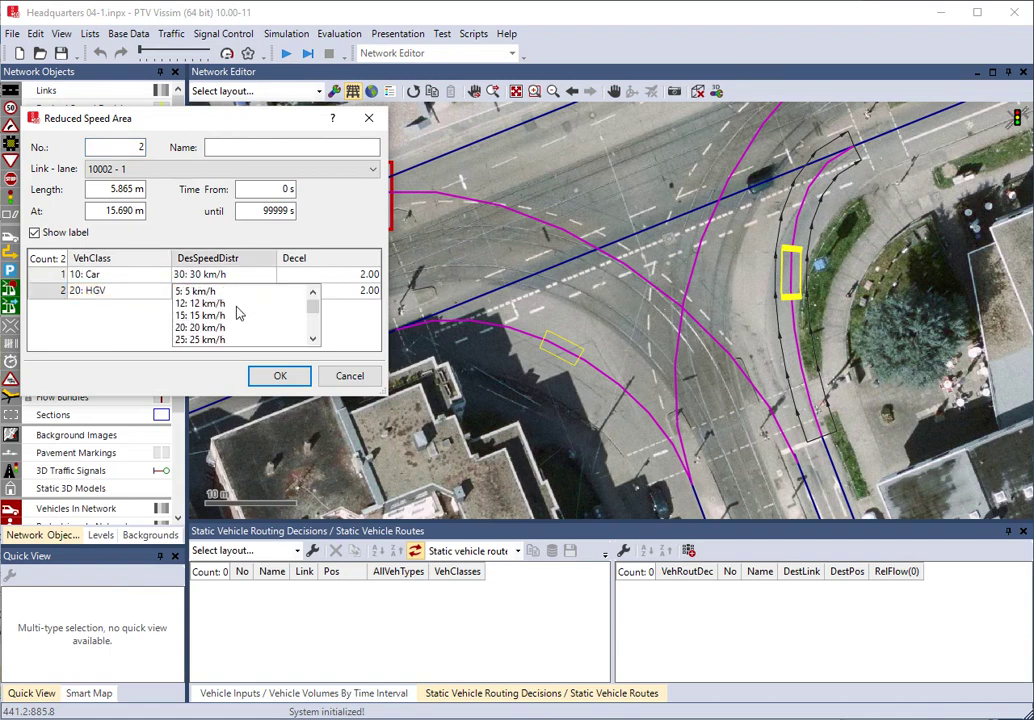
{"action": "left_click", "coordinate": [212, 340]}
{"action": "left_click", "coordinate": [280, 376]}
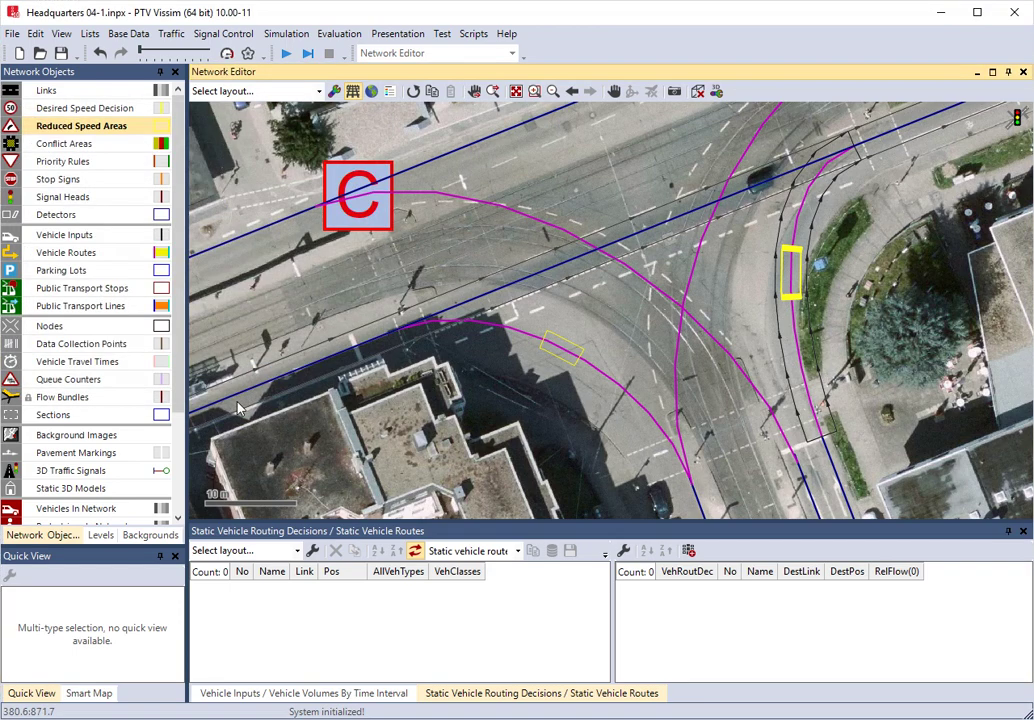
{"action": "scroll", "coordinate": [790, 386], "scroll_direction": "down", "scroll_amount": 1}
{"action": "scroll", "coordinate": [818, 328], "scroll_direction": "up", "scroll_amount": 1}
{"action": "scroll", "coordinate": [668, 246], "scroll_direction": "down", "scroll_amount": 1}
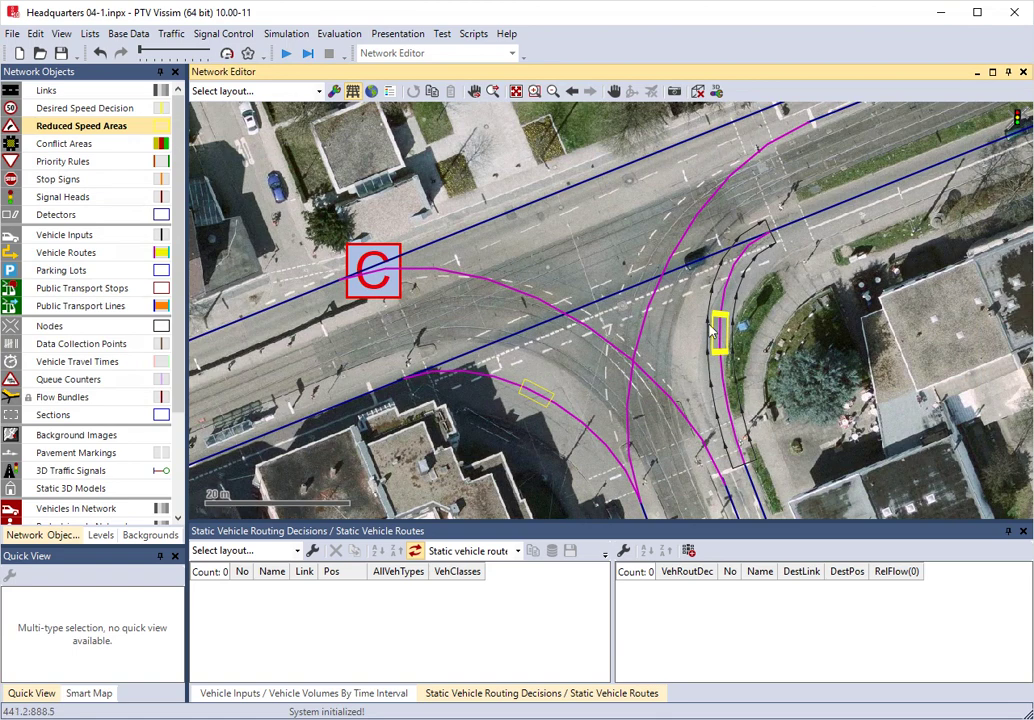
Step: Add a vehicle input at the start of the link that leads from A into the junction
{"action": "scroll", "coordinate": [660, 350], "scroll_direction": "down", "scroll_amount": 1}
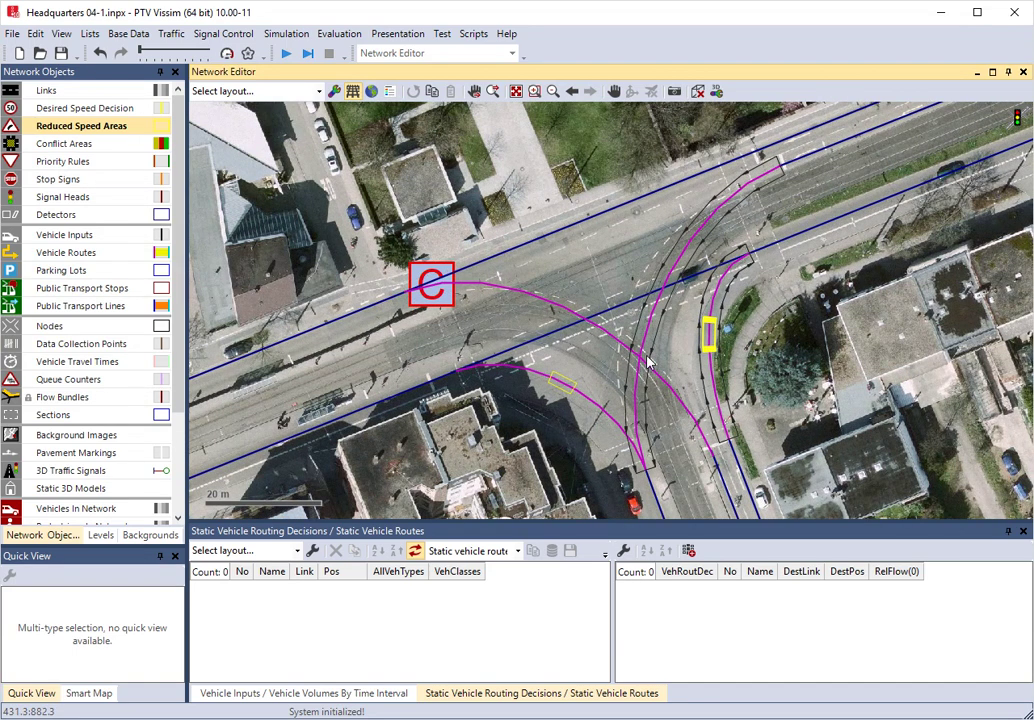
{"action": "scroll", "coordinate": [542, 362], "scroll_direction": "up", "scroll_amount": 1}
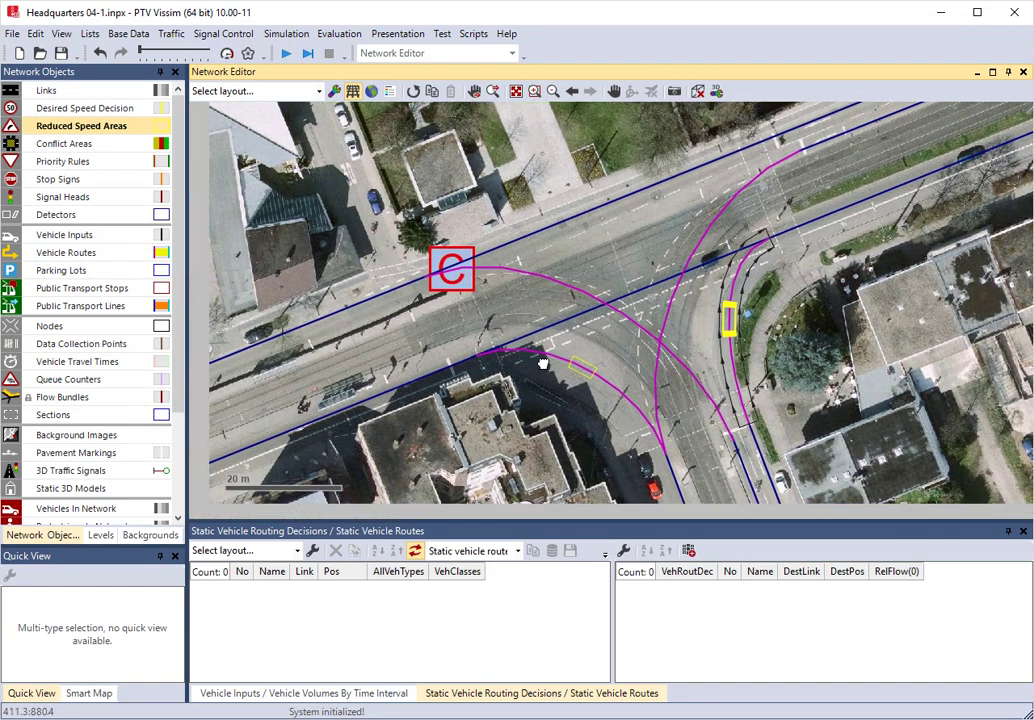
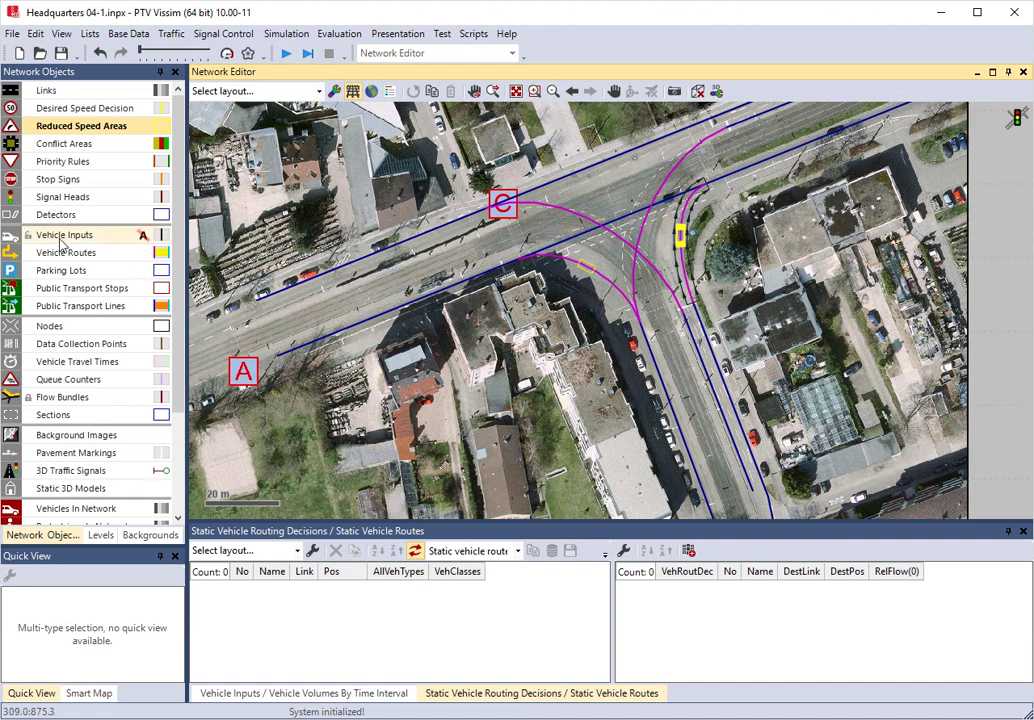
{"action": "left_click", "coordinate": [143, 234]}
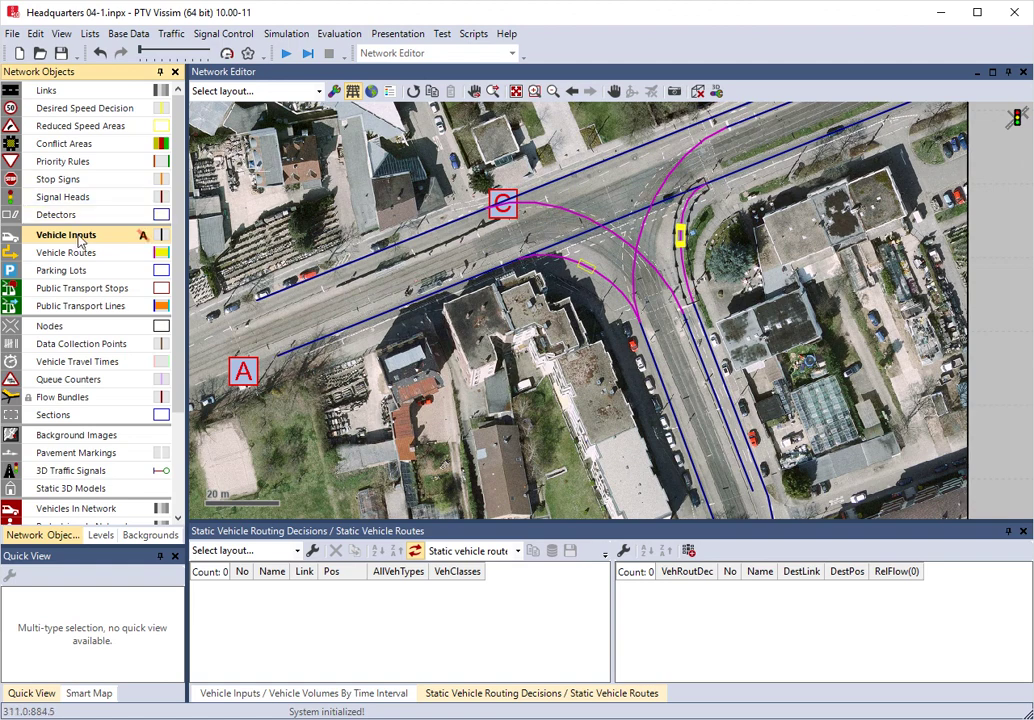
{"action": "left_click", "coordinate": [285, 360]}
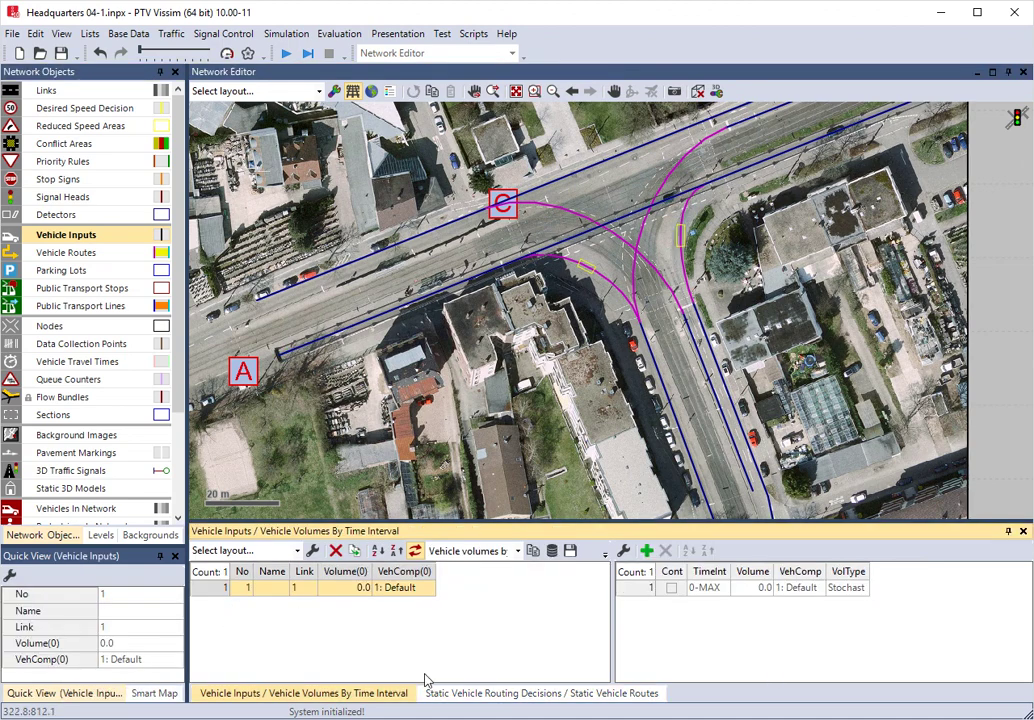
Step: Set the vehicle input at A to a volume of 800 and the vehicle composition 1: Default
{"action": "left_click", "coordinate": [352, 590]}
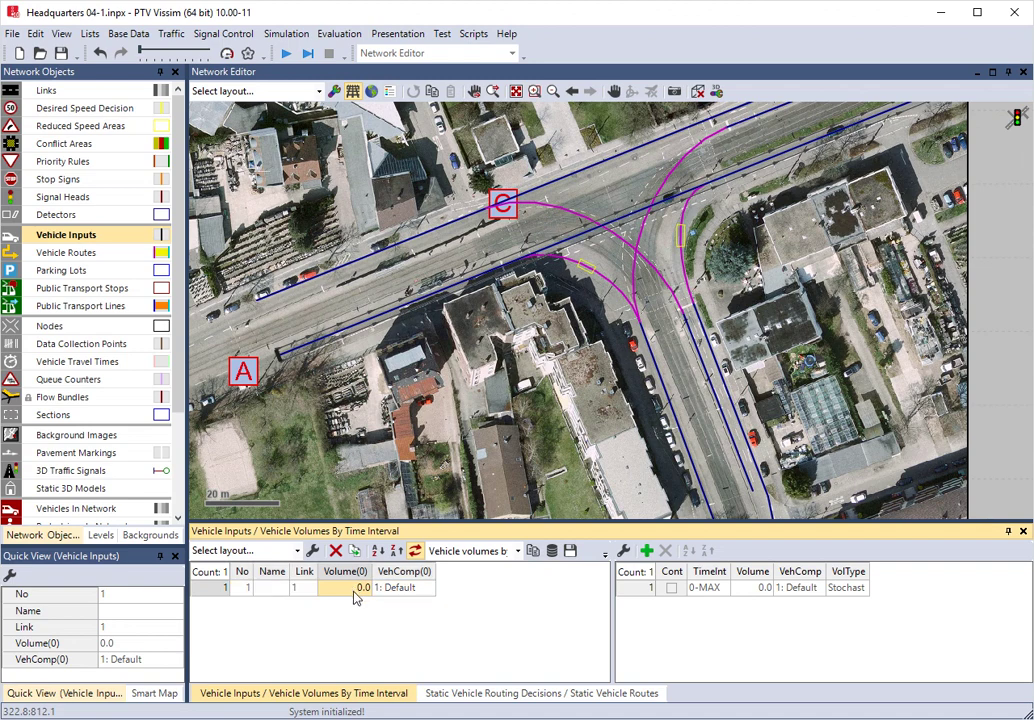
{"action": "left_click", "coordinate": [356, 590]}
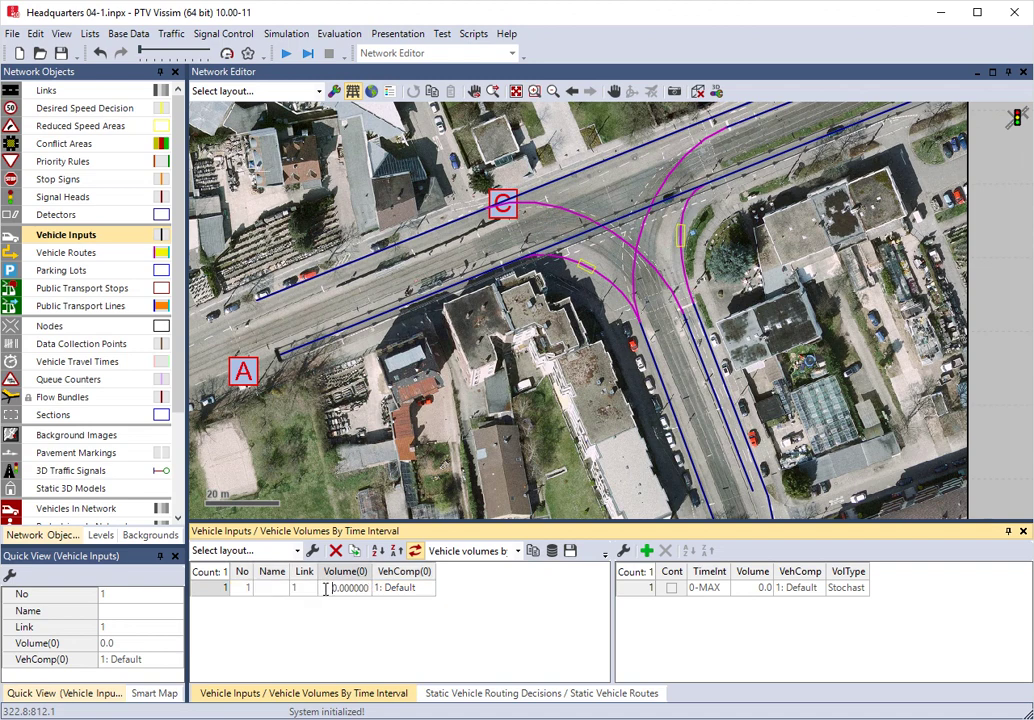
{"action": "left_click_drag", "start_coordinate": [325, 589], "coordinate": [397, 600]}
{"action": "type", "text": "800"}
{"action": "key", "text": "Return"}
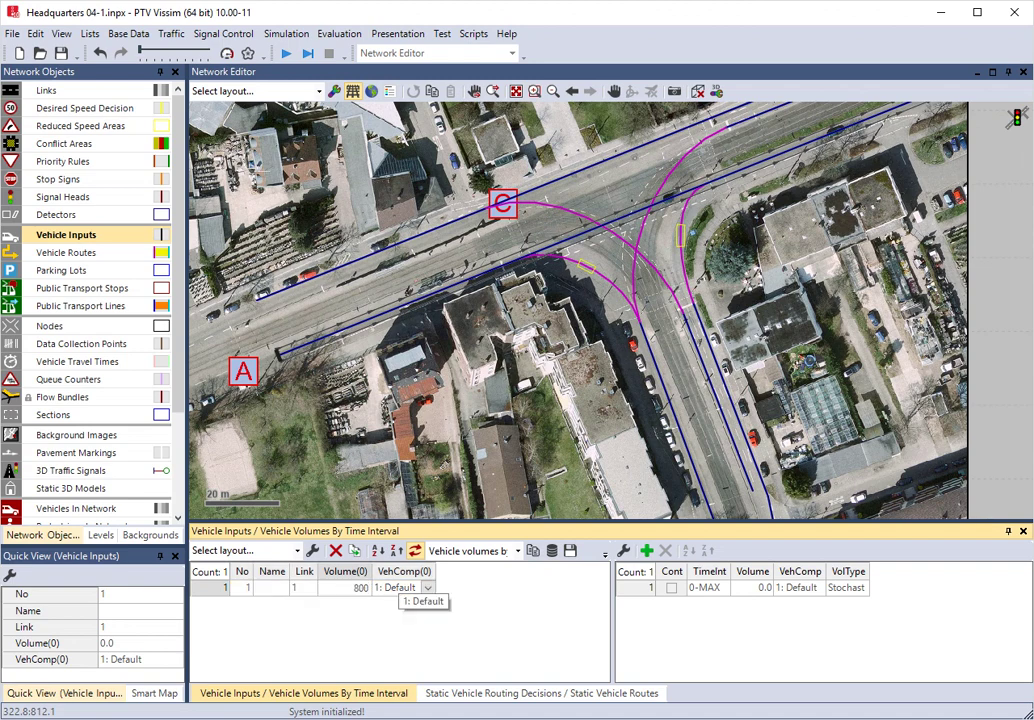
{"action": "key", "text": "Return"}
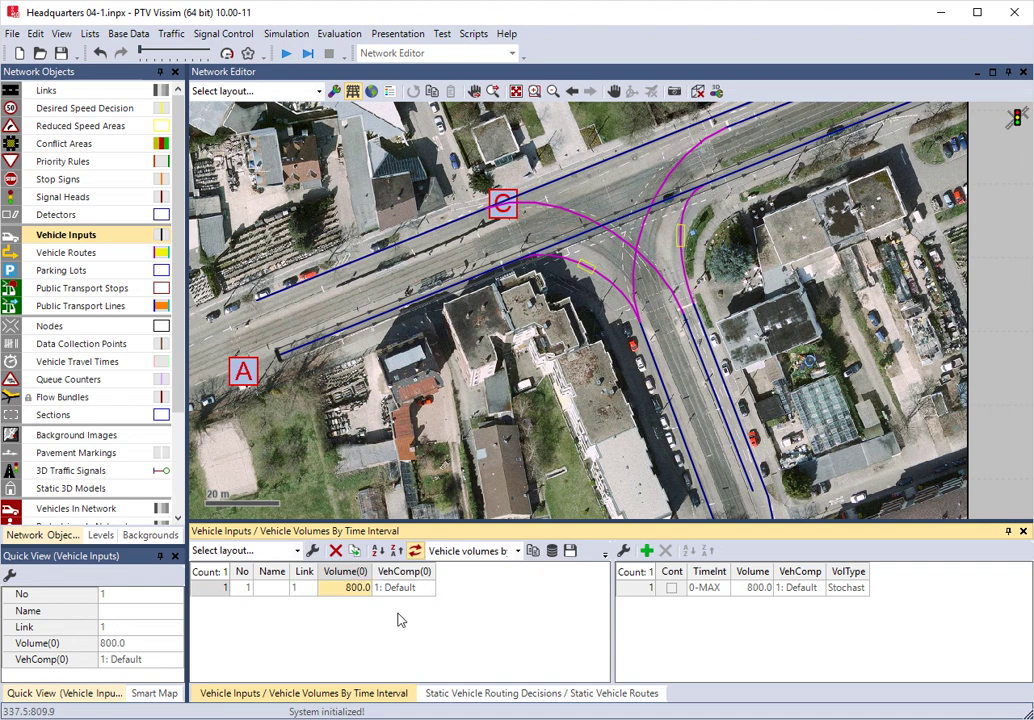
{"action": "left_click", "coordinate": [405, 588]}
{"action": "left_click", "coordinate": [428, 588]}
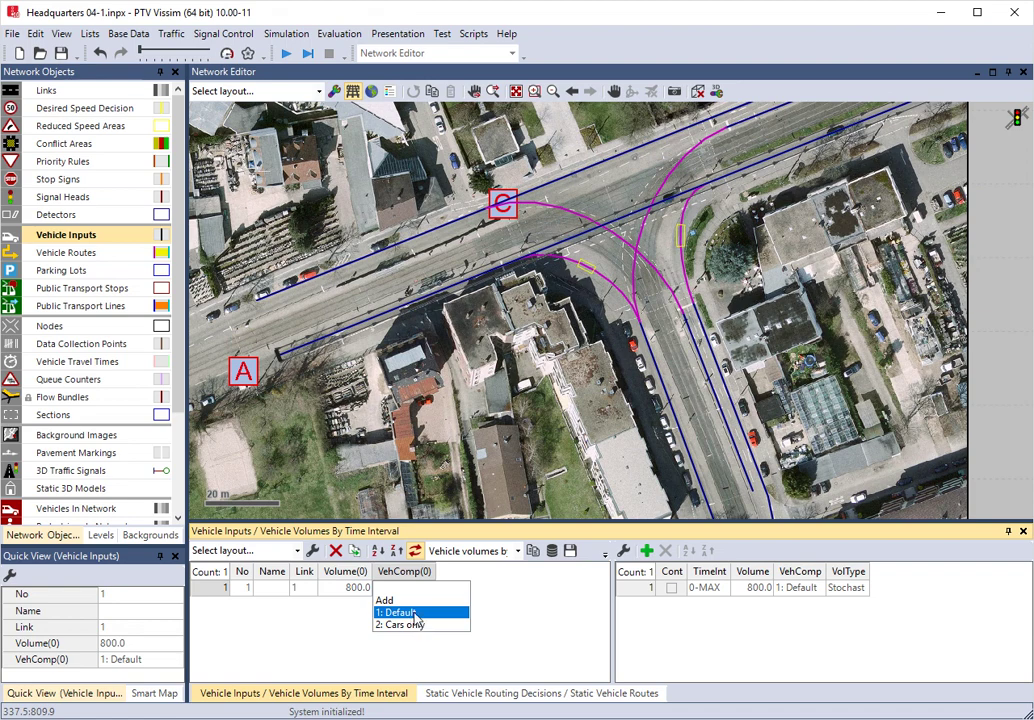
{"action": "left_click", "coordinate": [410, 613]}
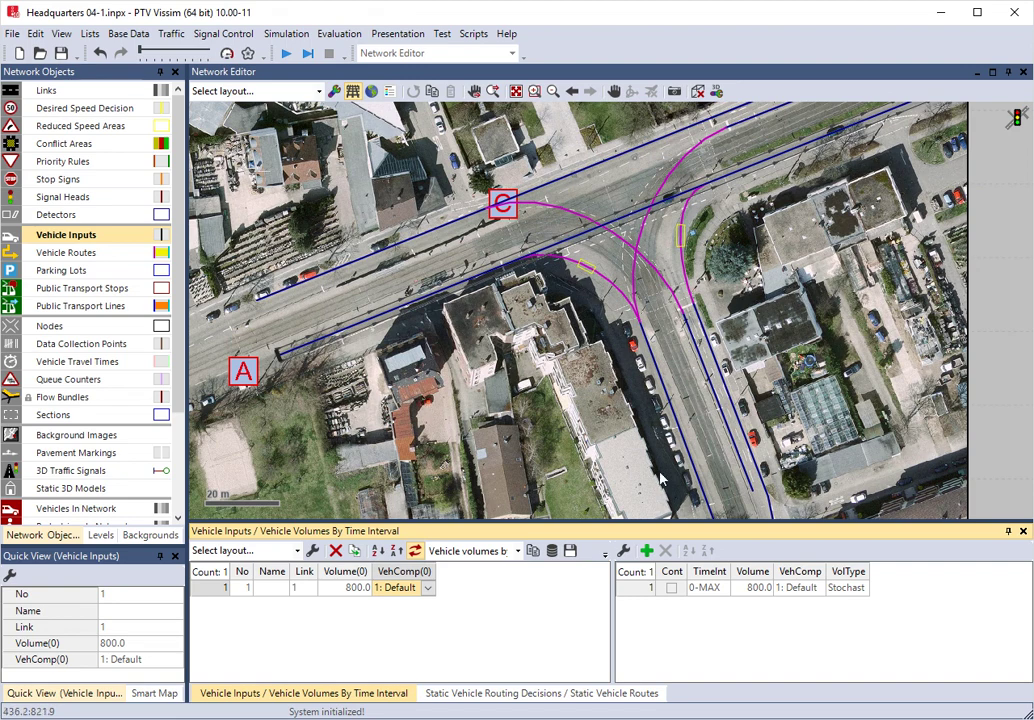
Step: Draw a connector about 20.5 m long near D from link 5 to link 6 and accept it with 10 spline points
{"action": "mouse_move", "coordinate": [720, 505]}
{"action": "left_mouse_down"}
{"action": "mouse_move", "coordinate": [699, 403]}
{"action": "mouse_move", "coordinate": [683, 378]}
{"action": "left_mouse_up"}
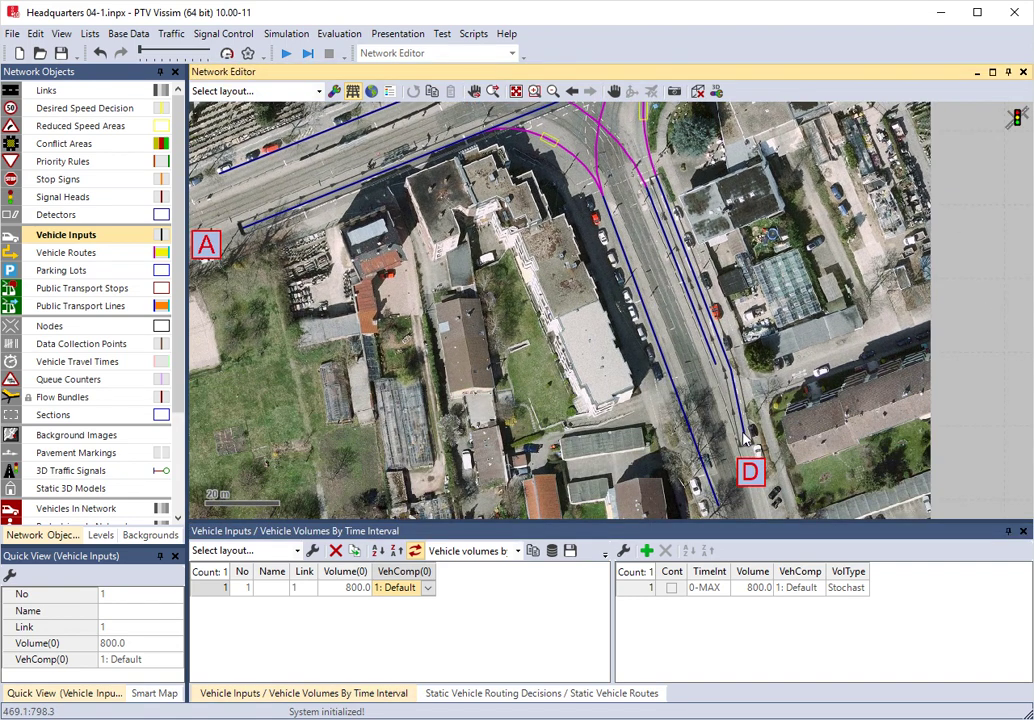
{"action": "left_click", "coordinate": [63, 94]}
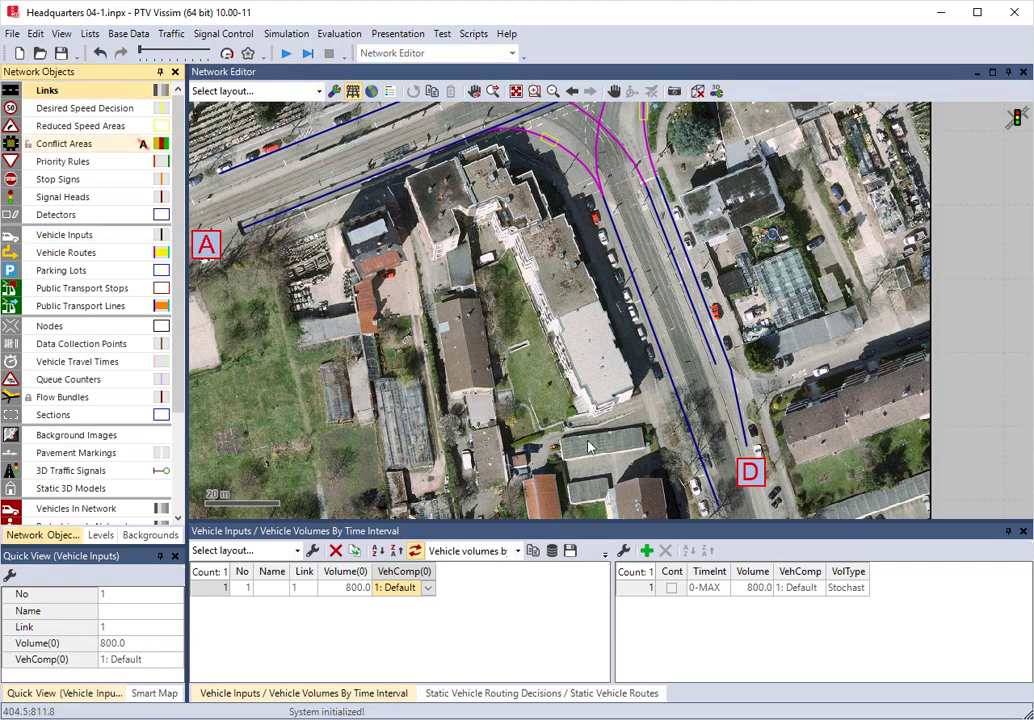
{"action": "left_click", "coordinate": [745, 432]}
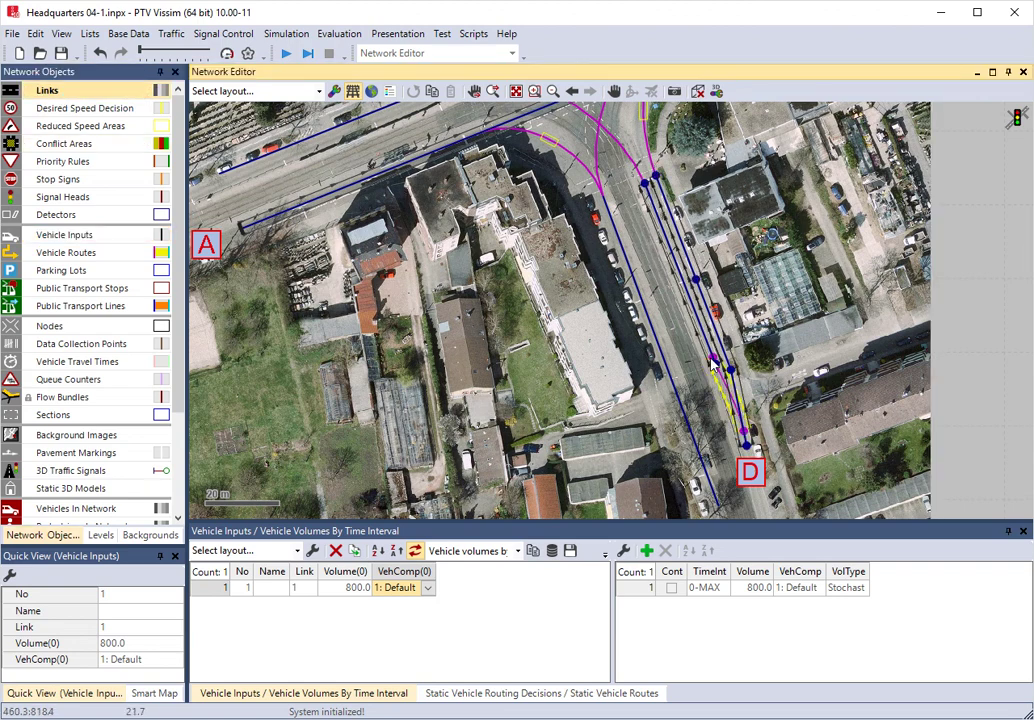
{"action": "double_click", "coordinate": [714, 368]}
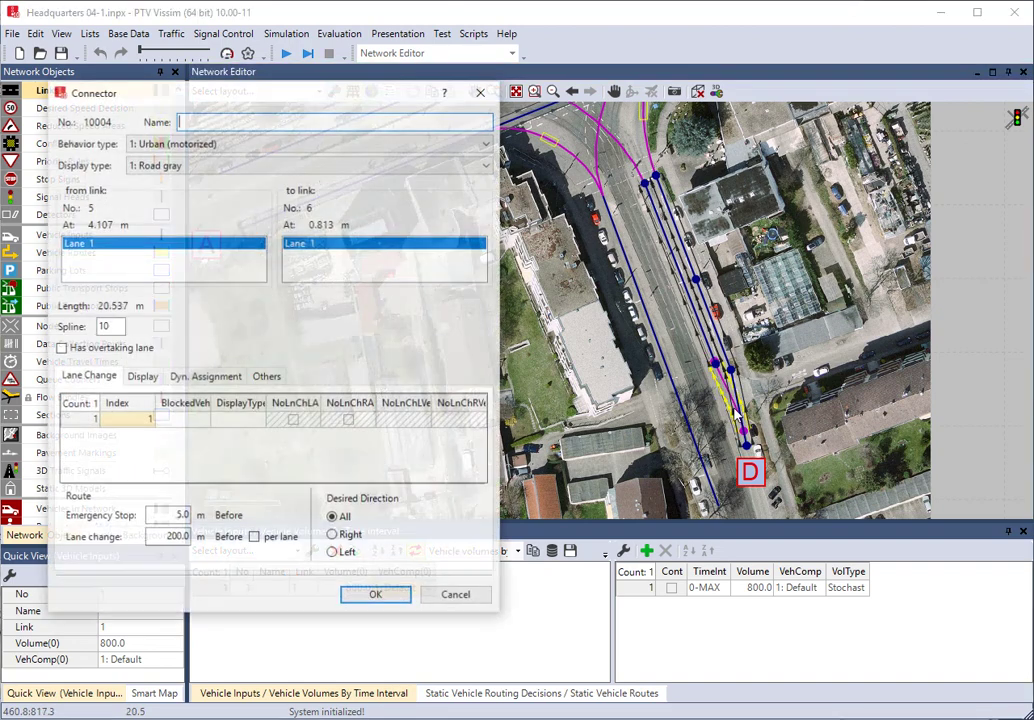
{"action": "left_click", "coordinate": [378, 596]}
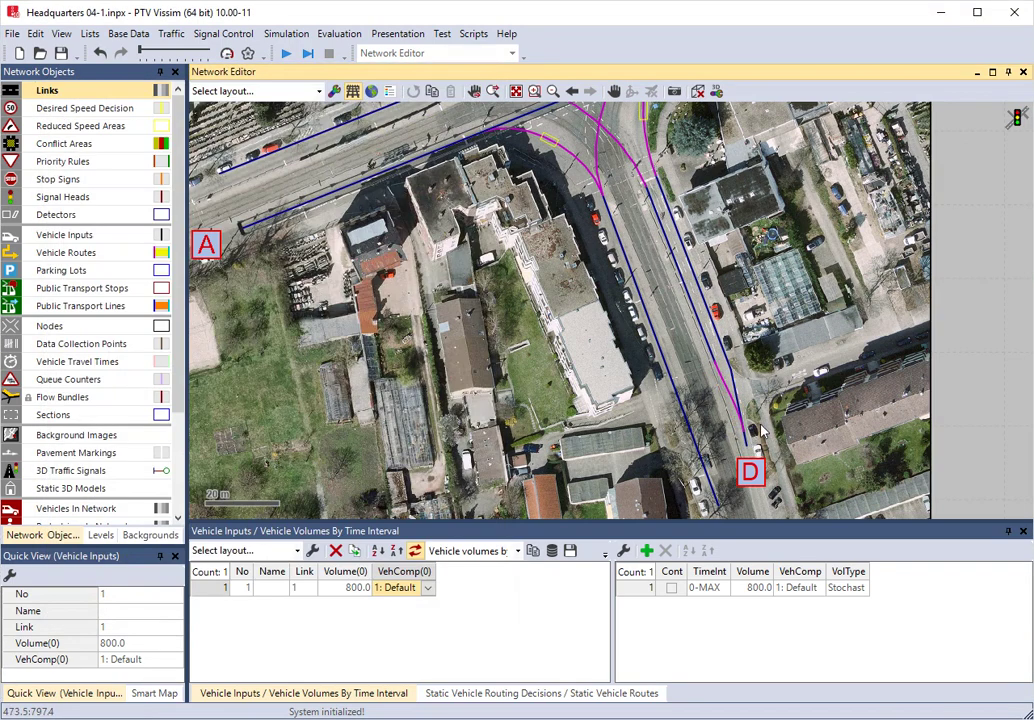
Step: Add a vehicle input on the approach link starting at D and set its volume to 400
{"action": "scroll", "coordinate": [755, 441], "scroll_direction": "up", "scroll_amount": 2}
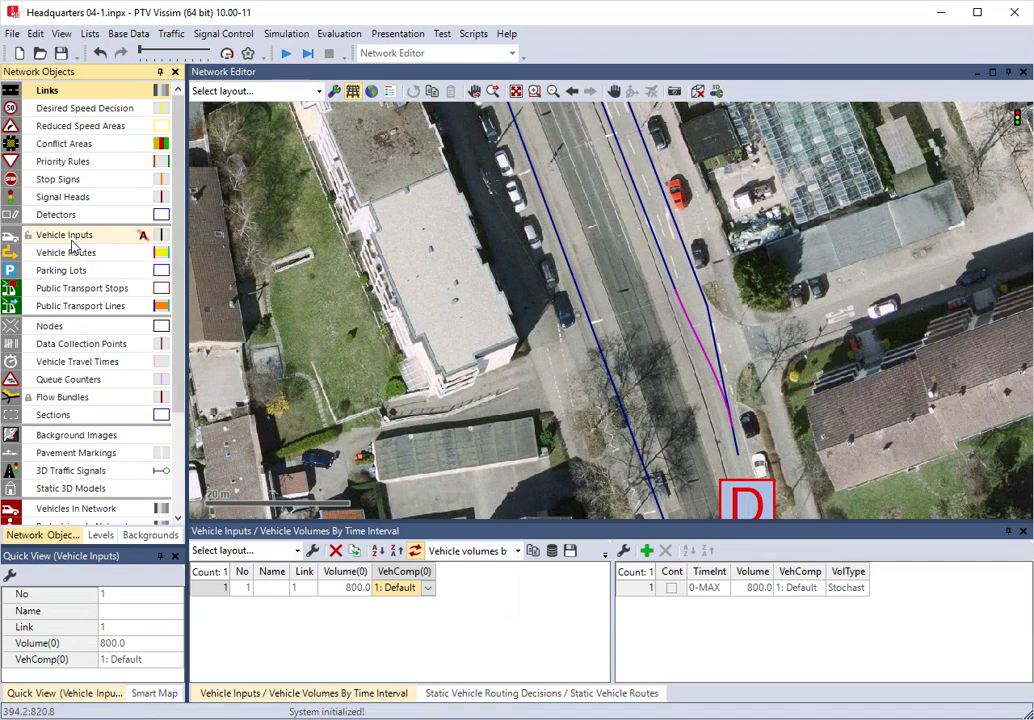
{"action": "left_click", "coordinate": [120, 235]}
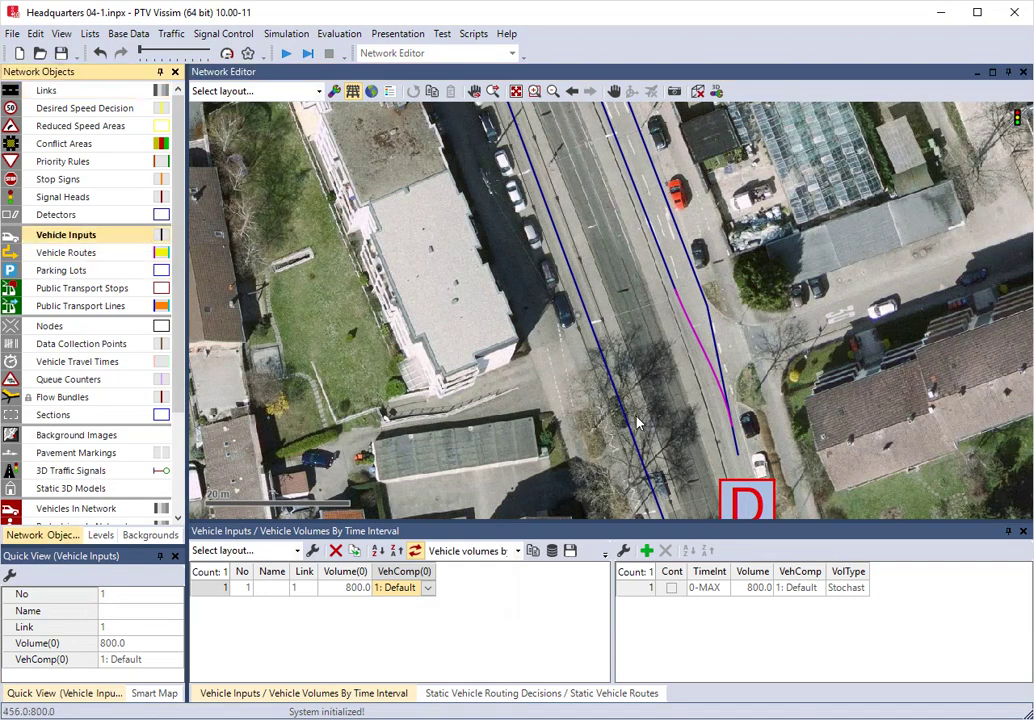
{"action": "right_click", "coordinate": [716, 456]}
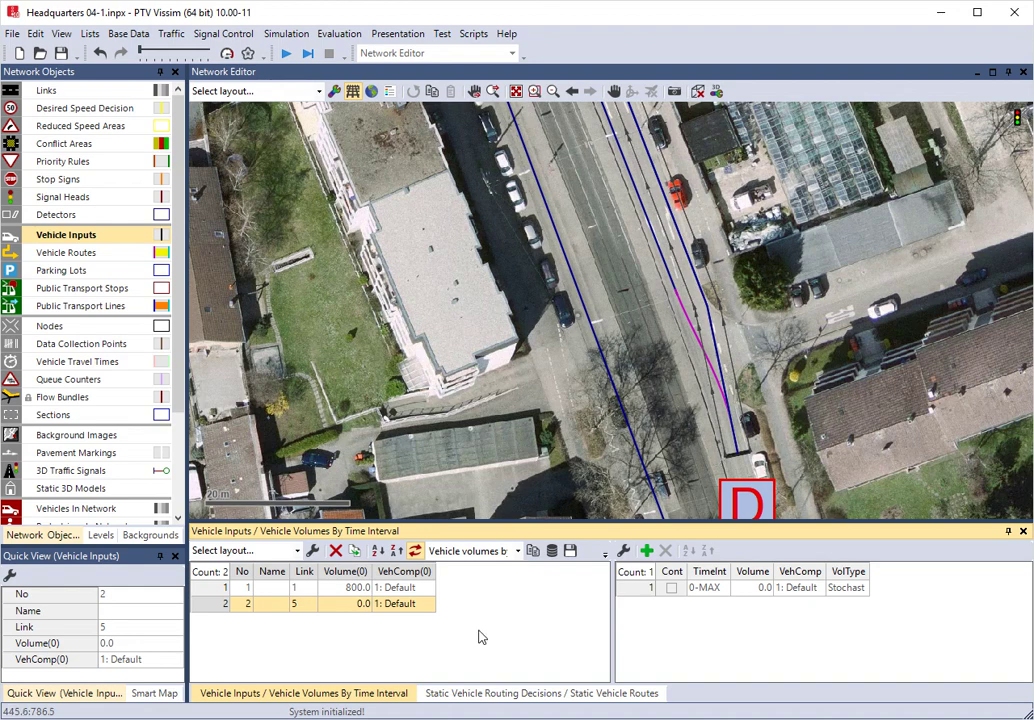
{"action": "left_click", "coordinate": [358, 605]}
{"action": "left_click", "coordinate": [353, 607]}
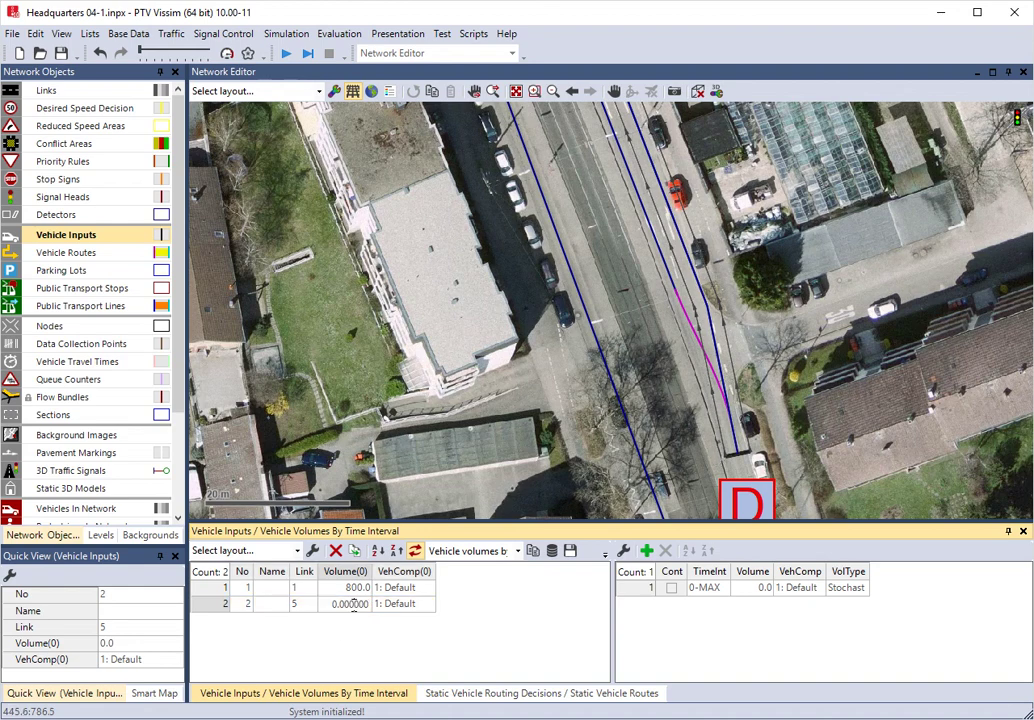
{"action": "left_click_drag", "start_coordinate": [332, 605], "coordinate": [372, 604]}
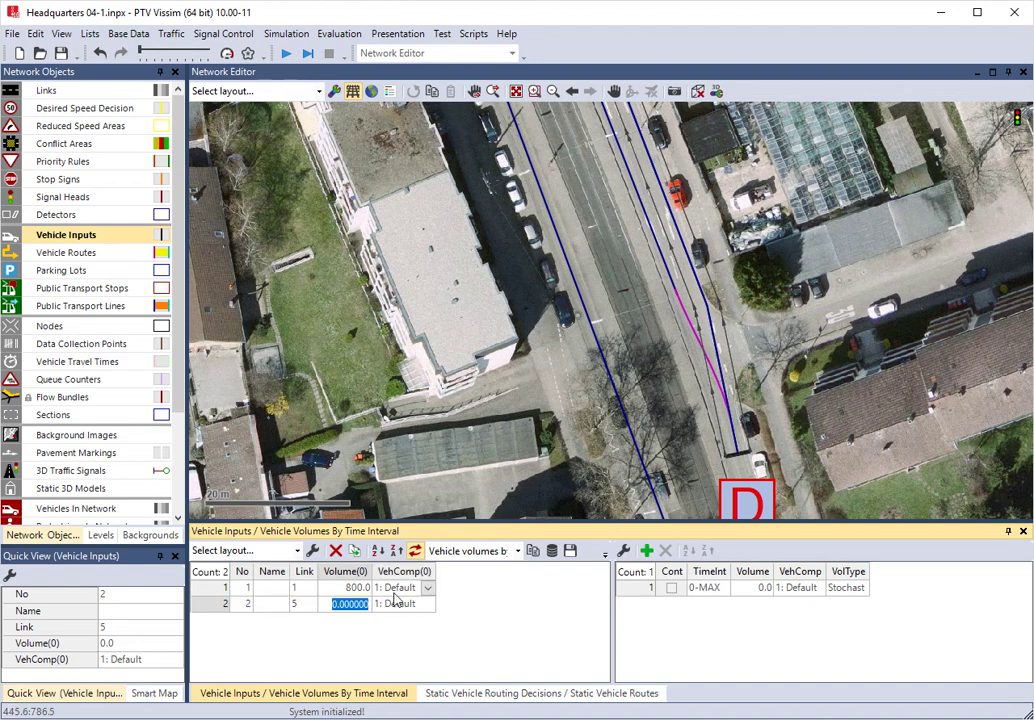
{"action": "type", "text": "400"}
{"action": "key", "text": "Return"}
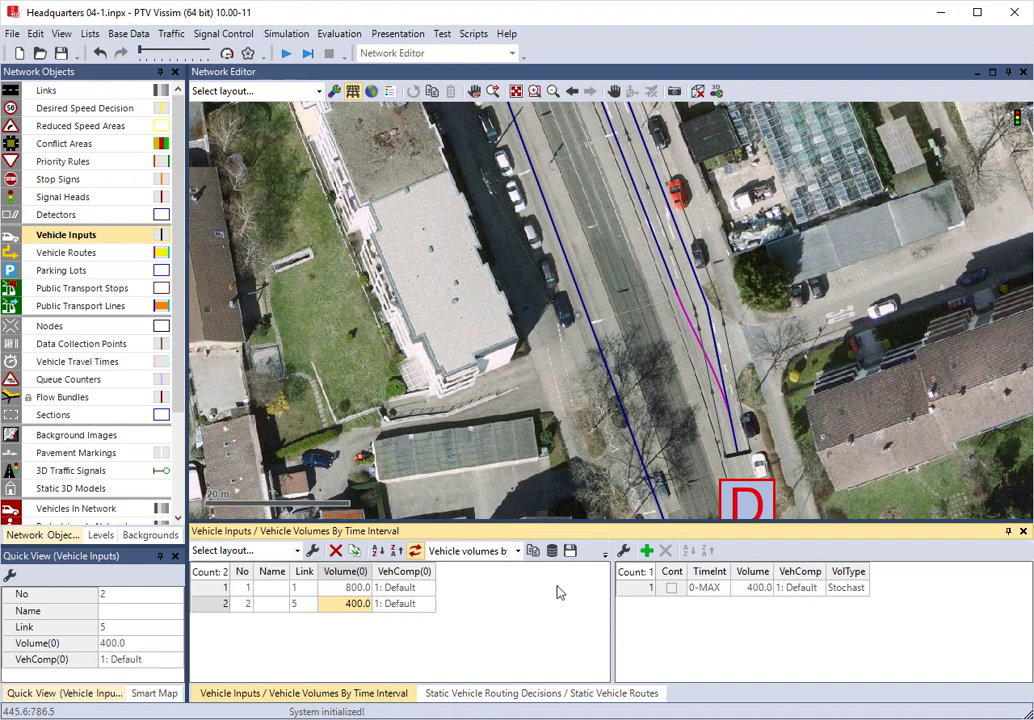
Step: Add a vehicle input at the B end of the inner approach link that feeds the left-turn connector and set its volume to 150
{"action": "scroll", "coordinate": [678, 270], "scroll_direction": "down", "scroll_amount": 1}
{"action": "scroll", "coordinate": [676, 268], "scroll_direction": "down", "scroll_amount": 3}
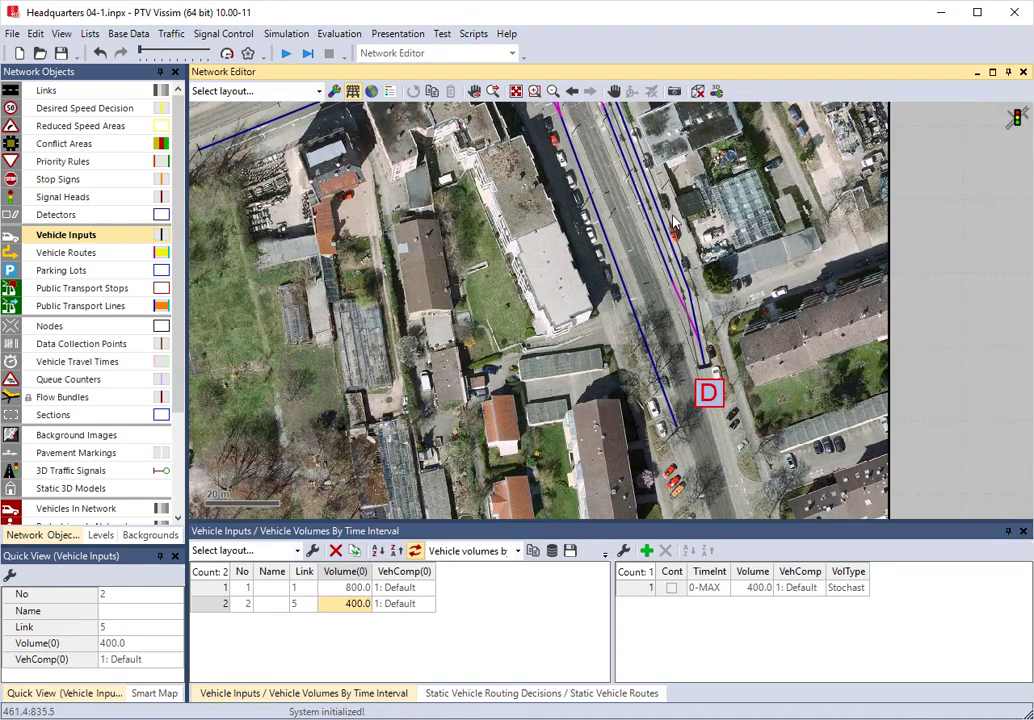
{"action": "left_click_drag", "start_coordinate": [547, 180], "coordinate": [642, 330]}
{"action": "scroll", "coordinate": [670, 331], "scroll_direction": "down", "scroll_amount": 2}
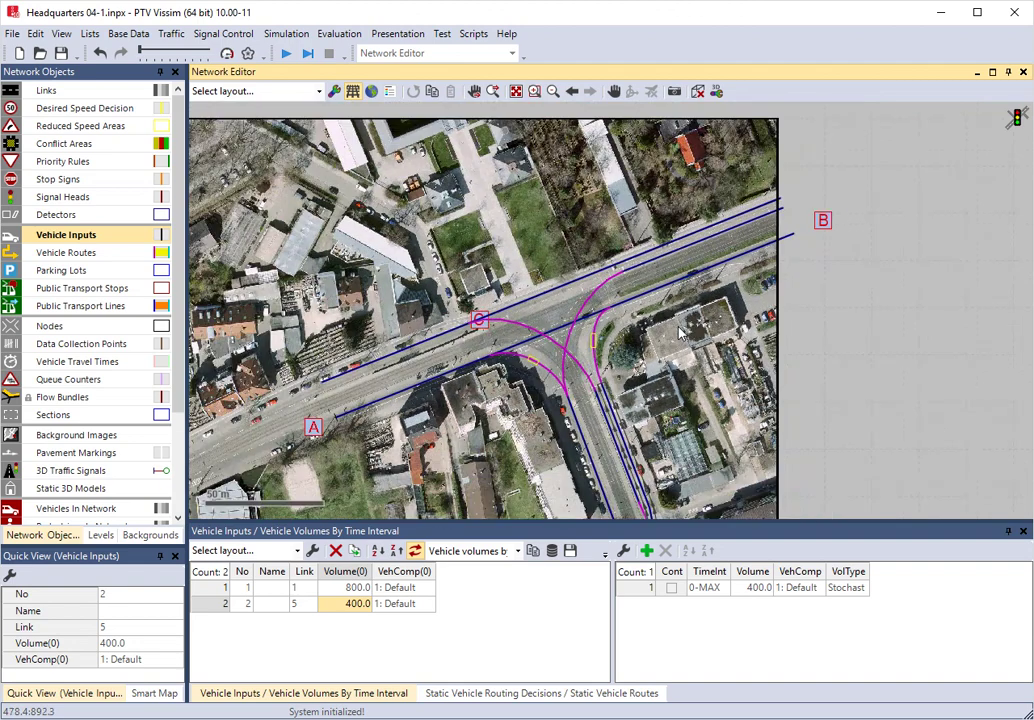
{"action": "scroll", "coordinate": [667, 326], "scroll_direction": "up", "scroll_amount": 2}
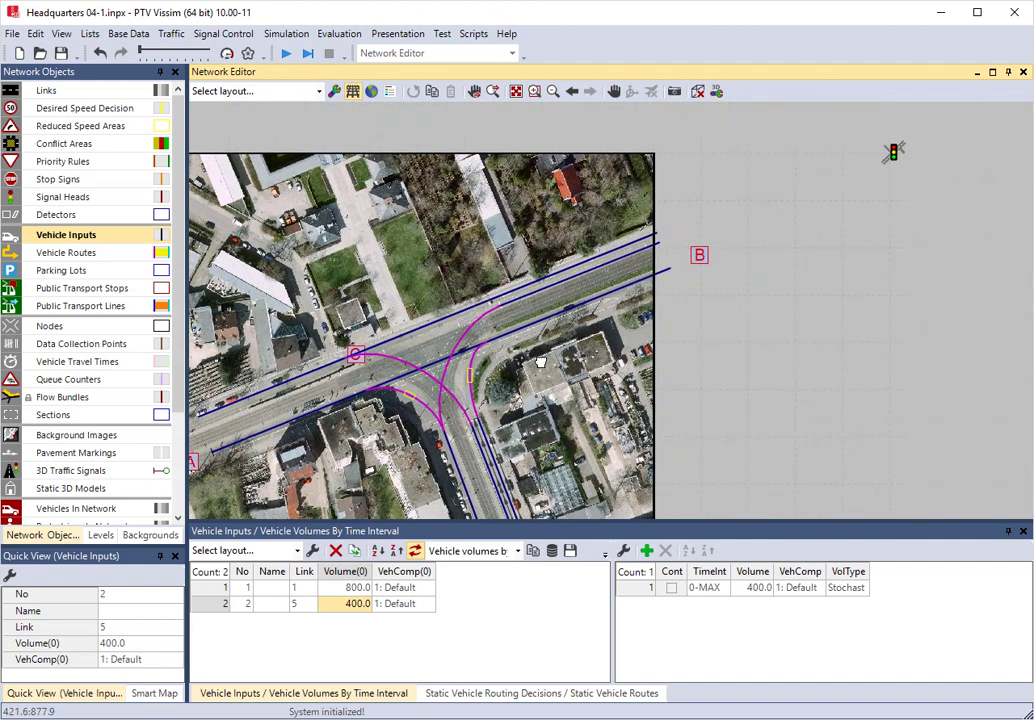
{"action": "scroll", "coordinate": [668, 262], "scroll_direction": "up", "scroll_amount": 1}
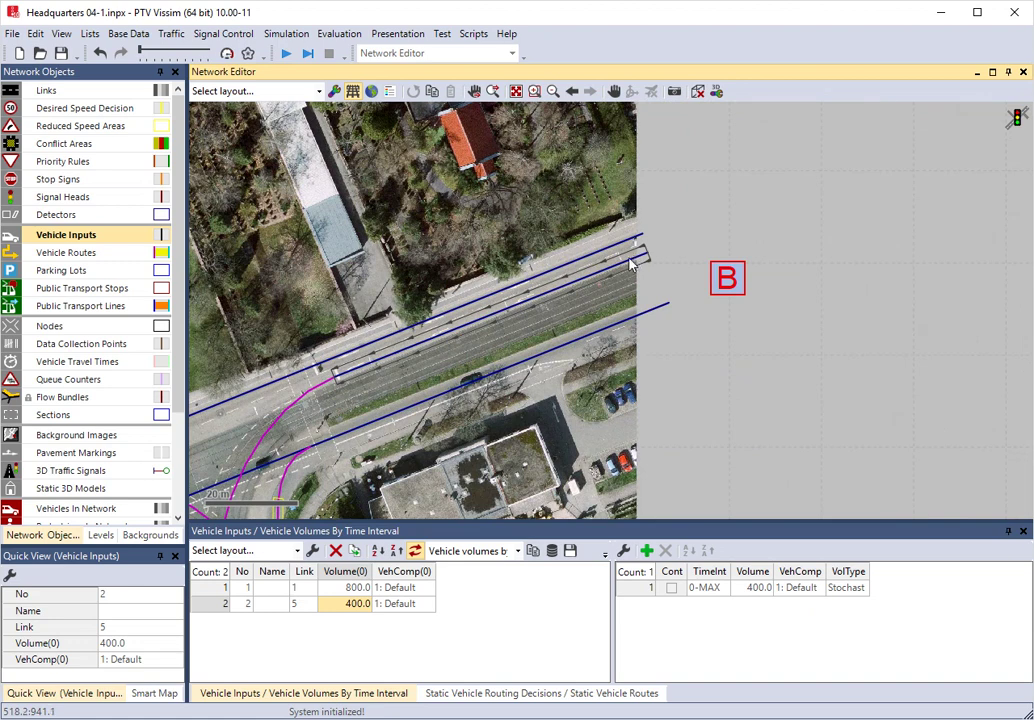
{"action": "right_click", "coordinate": [630, 263]}
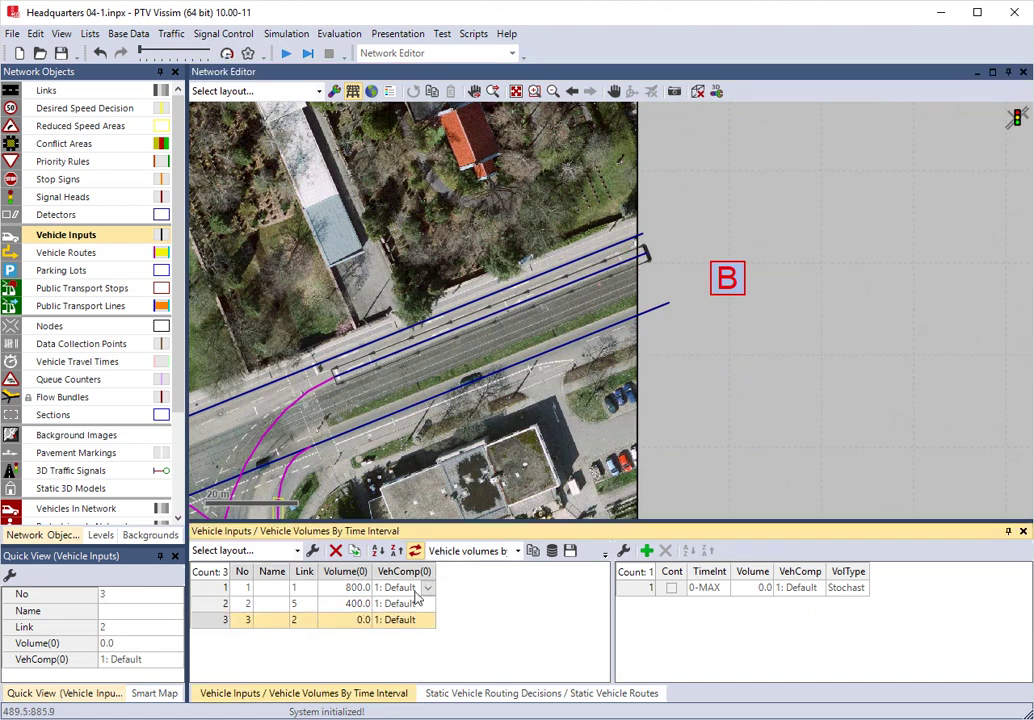
{"action": "left_click", "coordinate": [357, 620]}
{"action": "left_click", "coordinate": [357, 620]}
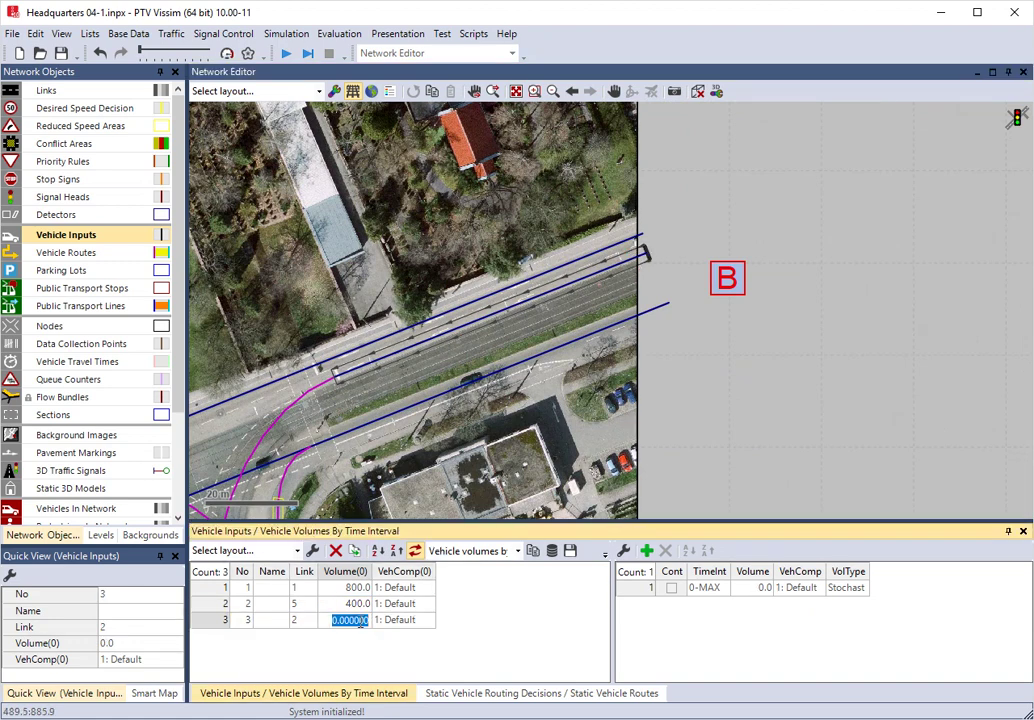
{"action": "type", "text": "150"}
{"action": "key", "text": "Return"}
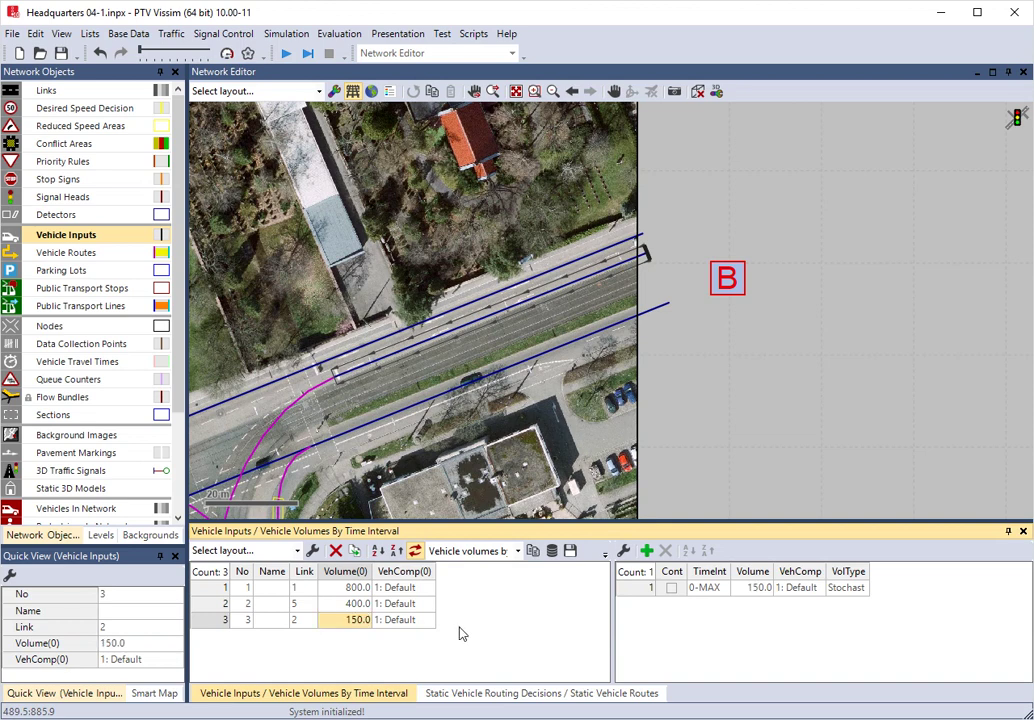
Step: Add a vehicle input at the B end of the outer through link and set its volume to 900
{"action": "right_click", "coordinate": [629, 246], "text": "ctrl"}
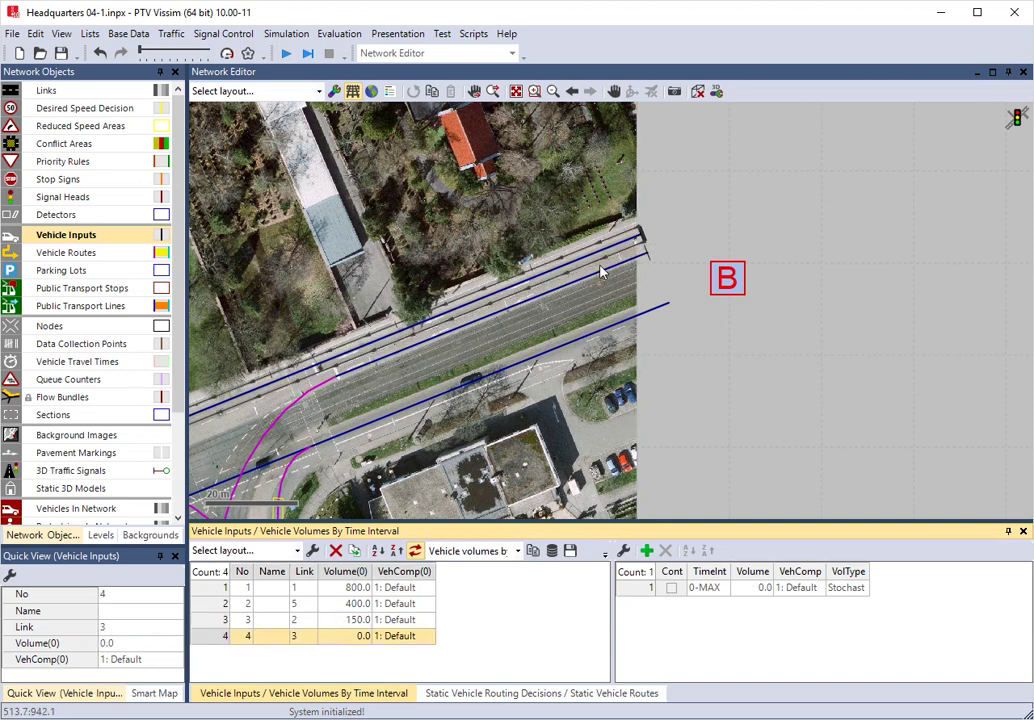
{"action": "left_click", "coordinate": [343, 637]}
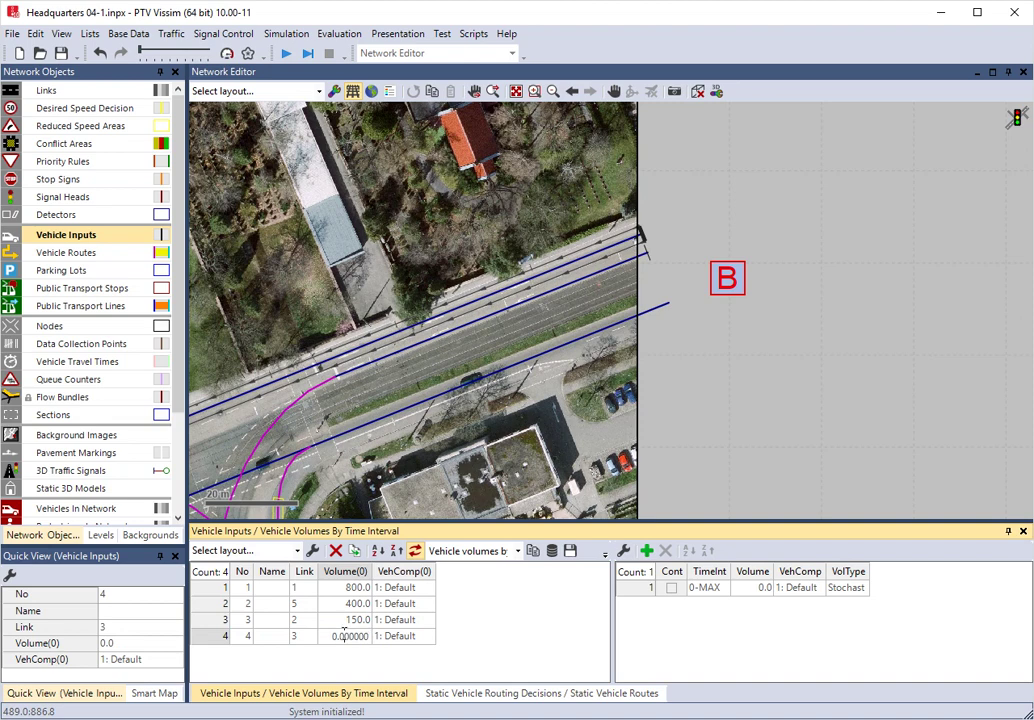
{"action": "left_click_drag", "start_coordinate": [332, 637], "coordinate": [339, 690]}
{"action": "type", "text": "900"}
{"action": "key", "text": "Return"}
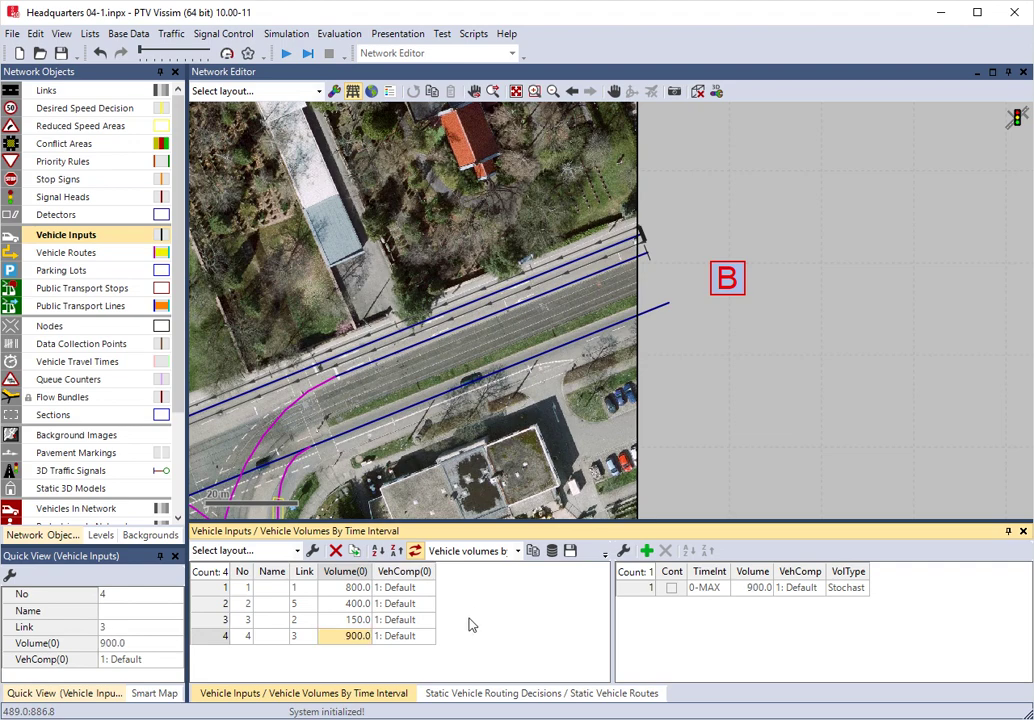
{"action": "scroll", "coordinate": [463, 358], "scroll_direction": "down", "scroll_amount": 2}
{"action": "left_click_drag", "start_coordinate": [463, 358], "coordinate": [497, 326]}
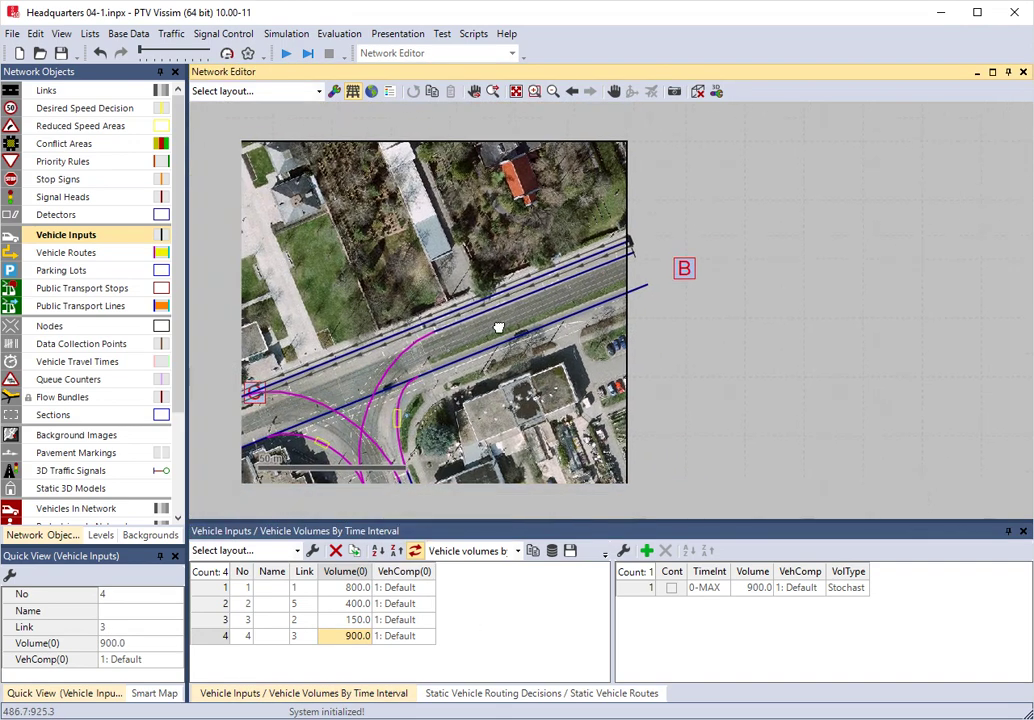
{"action": "scroll", "coordinate": [497, 326], "scroll_direction": "down", "scroll_amount": 1}
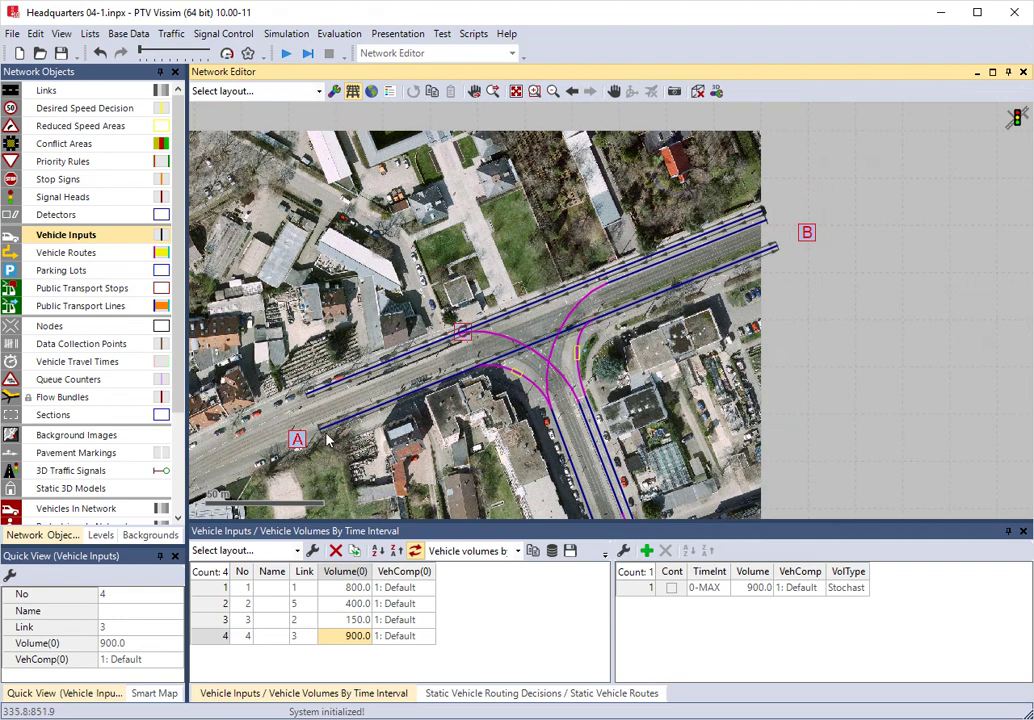
{"action": "scroll", "coordinate": [327, 440], "scroll_direction": "up", "scroll_amount": 2}
{"action": "scroll", "coordinate": [327, 440], "scroll_direction": "up", "scroll_amount": 1}
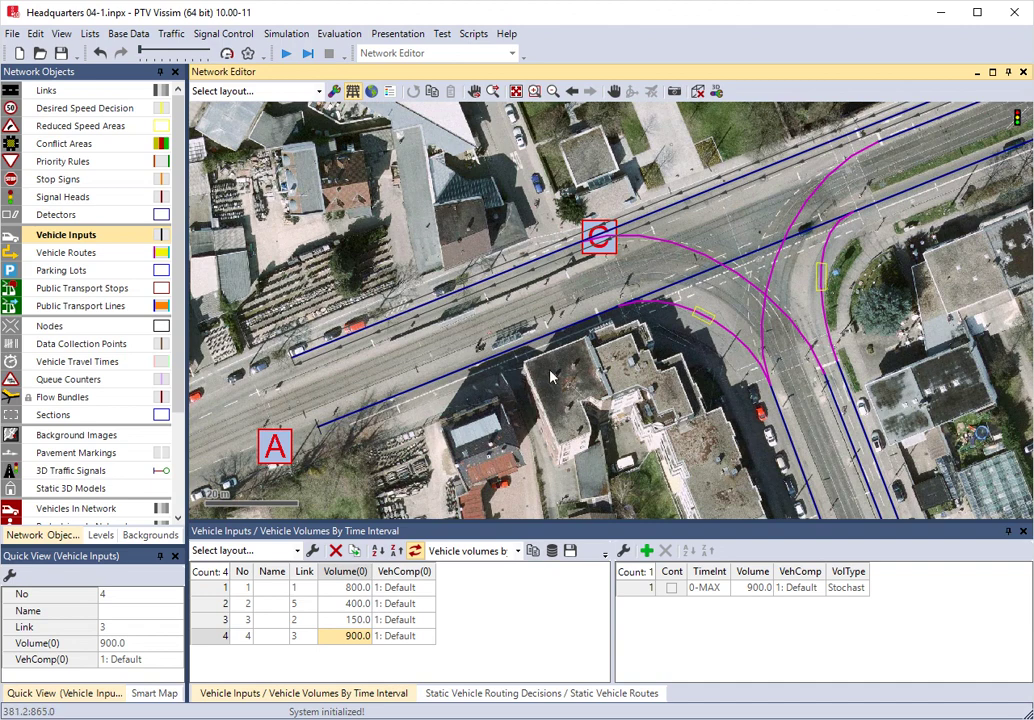
Step: Place a static vehicle routing decision on the approach link starting at A, at position about 9 m
{"action": "scroll", "coordinate": [688, 347], "scroll_direction": "down", "scroll_amount": 2}
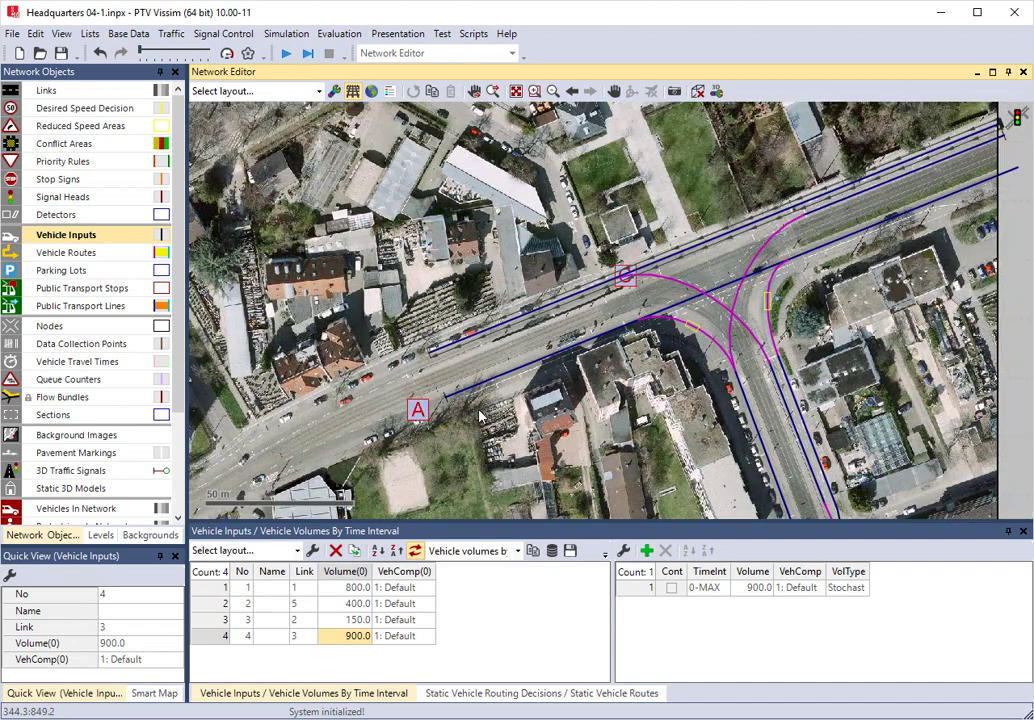
{"action": "mouse_move", "coordinate": [480, 415]}
{"action": "left_mouse_down"}
{"action": "mouse_move", "coordinate": [427, 376]}
{"action": "mouse_move", "coordinate": [360, 372]}
{"action": "left_mouse_up"}
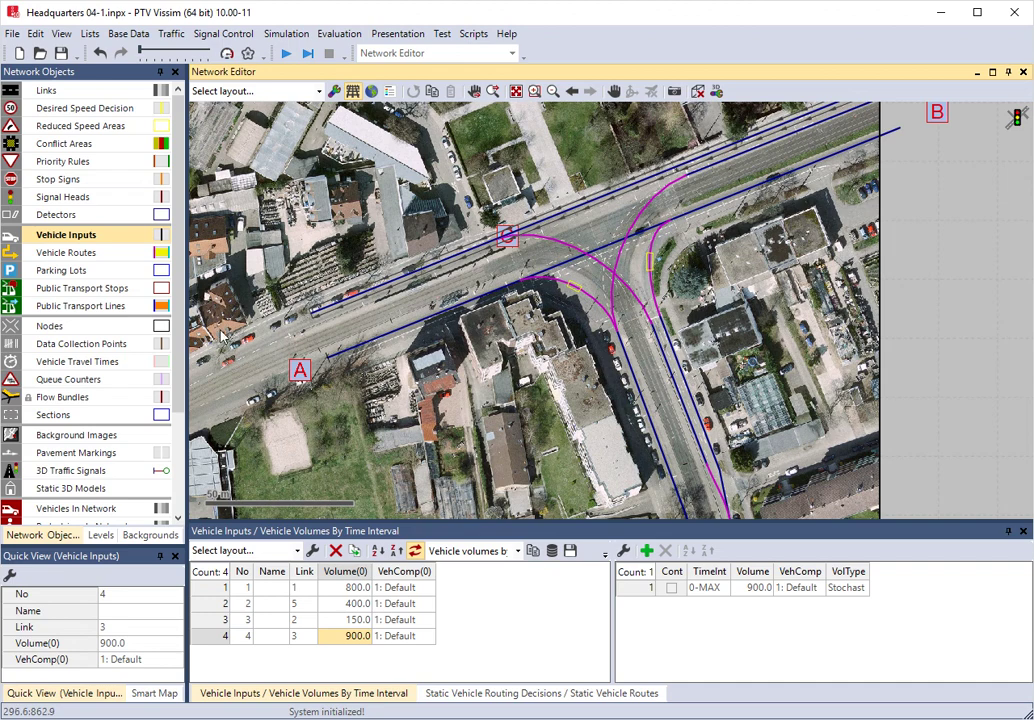
{"action": "left_click", "coordinate": [67, 257]}
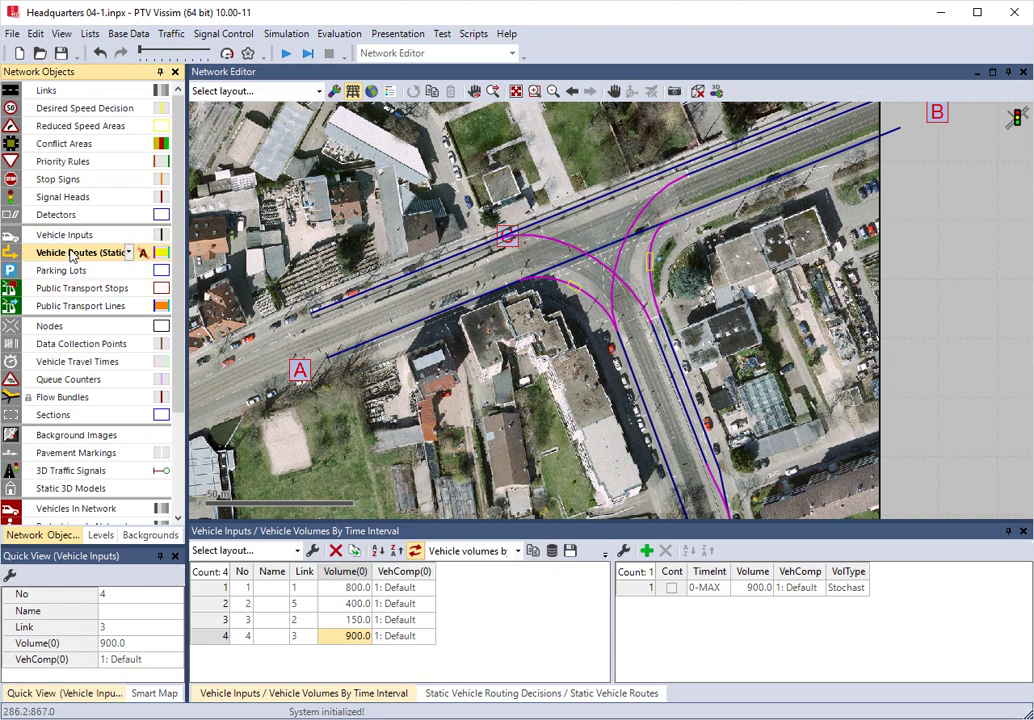
{"action": "left_click", "coordinate": [318, 307]}
{"action": "scroll", "coordinate": [368, 365], "scroll_direction": "up", "scroll_amount": 1}
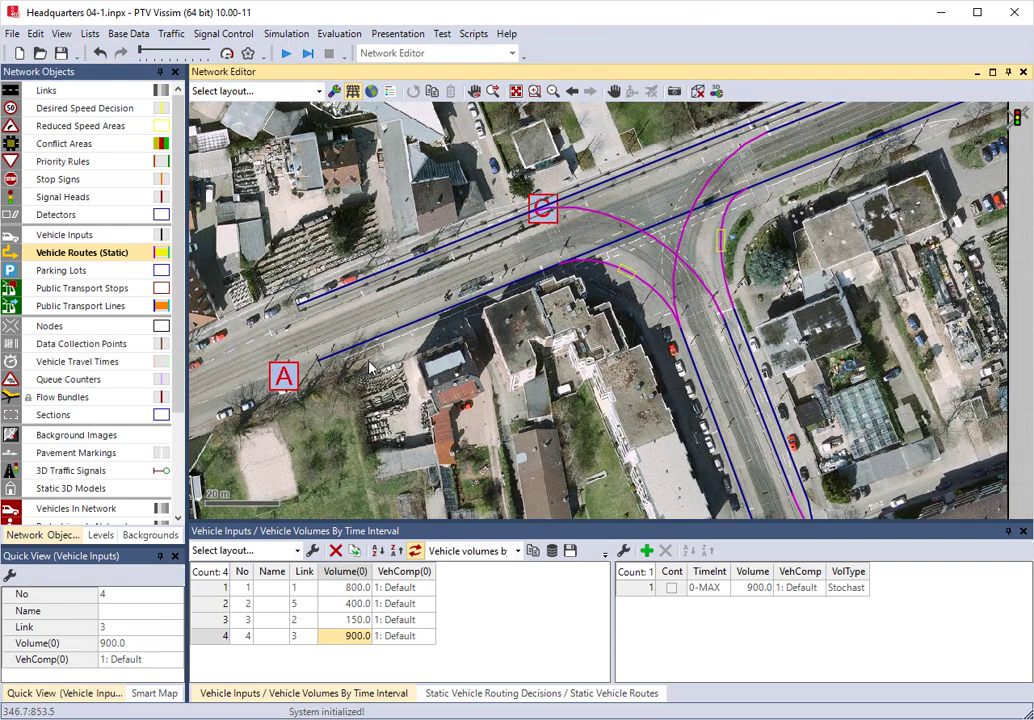
{"action": "scroll", "coordinate": [333, 362], "scroll_direction": "up", "scroll_amount": 1}
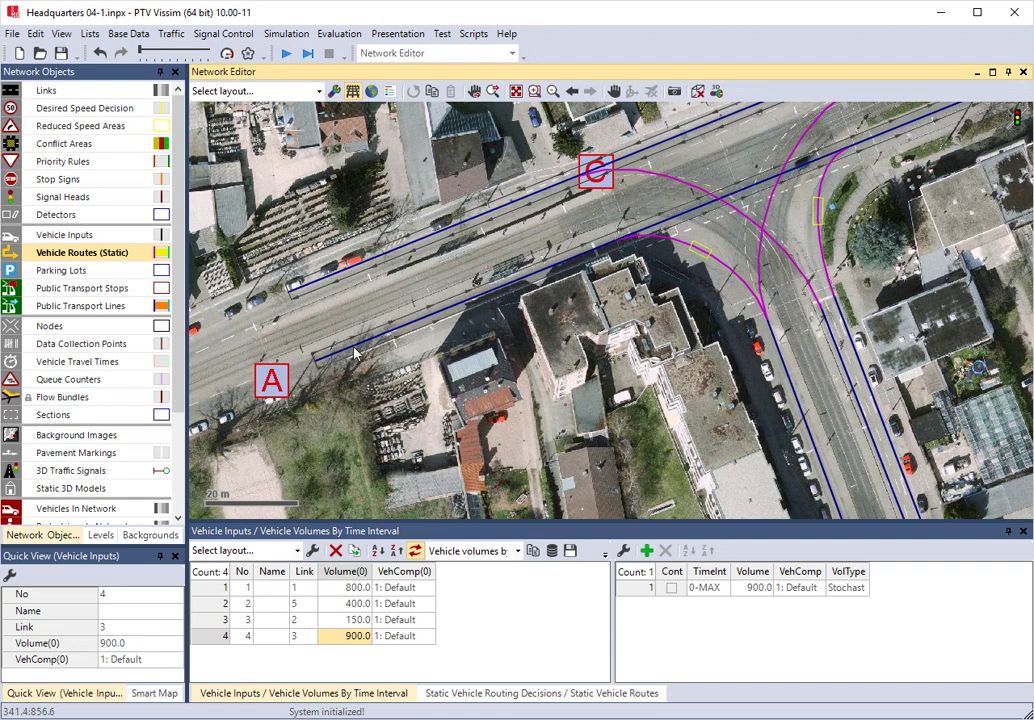
{"action": "left_click", "coordinate": [354, 352]}
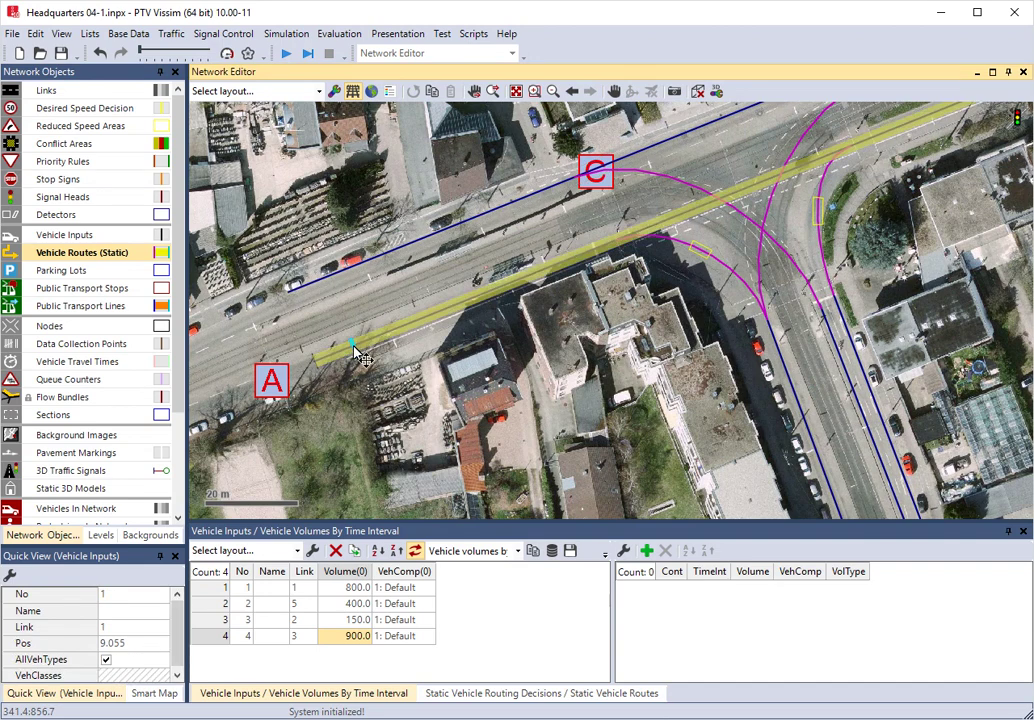
{"action": "left_click", "coordinate": [363, 354]}
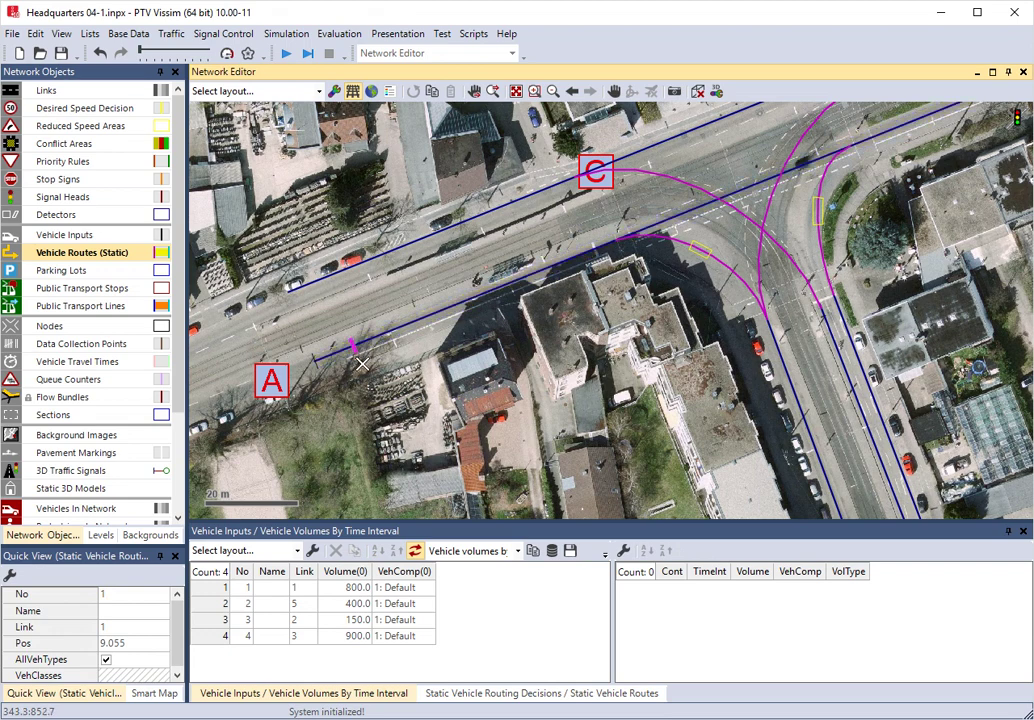
Step: Add a right-turn route from the A routing decision through the connector to link 4, ending at about 4.5 m
{"action": "mouse_move", "coordinate": [360, 350]}
{"action": "left_mouse_down"}
{"action": "mouse_move", "coordinate": [384, 348]}
{"action": "mouse_move", "coordinate": [368, 355]}
{"action": "left_mouse_up"}
{"action": "left_click", "coordinate": [497, 296]}
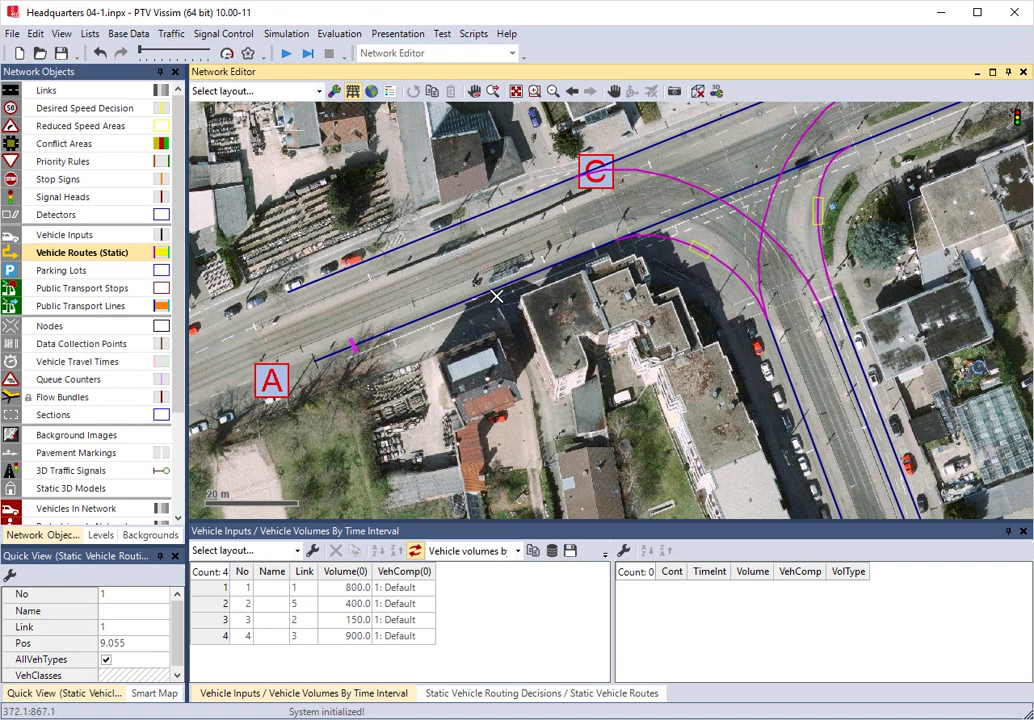
{"action": "left_click", "coordinate": [593, 252]}
{"action": "mouse_move", "coordinate": [596, 256]}
{"action": "left_mouse_down"}
{"action": "mouse_move", "coordinate": [670, 246]}
{"action": "mouse_move", "coordinate": [735, 282]}
{"action": "mouse_move", "coordinate": [712, 220]}
{"action": "mouse_move", "coordinate": [780, 342]}
{"action": "left_mouse_up"}
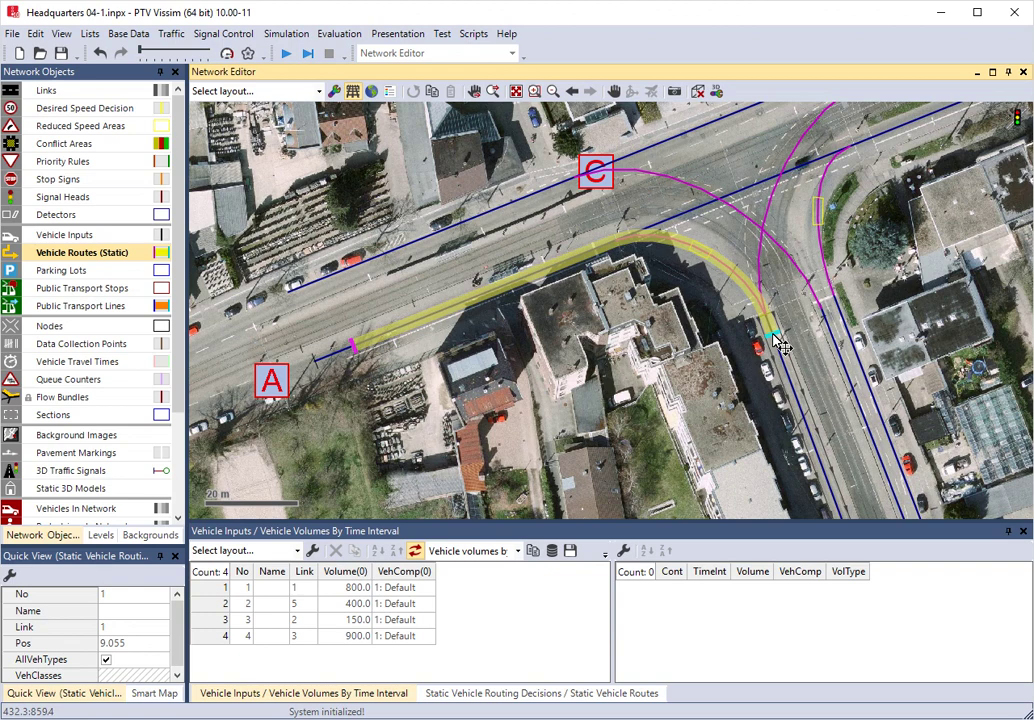
{"action": "left_click_drag", "start_coordinate": [780, 342], "coordinate": [780, 342]}
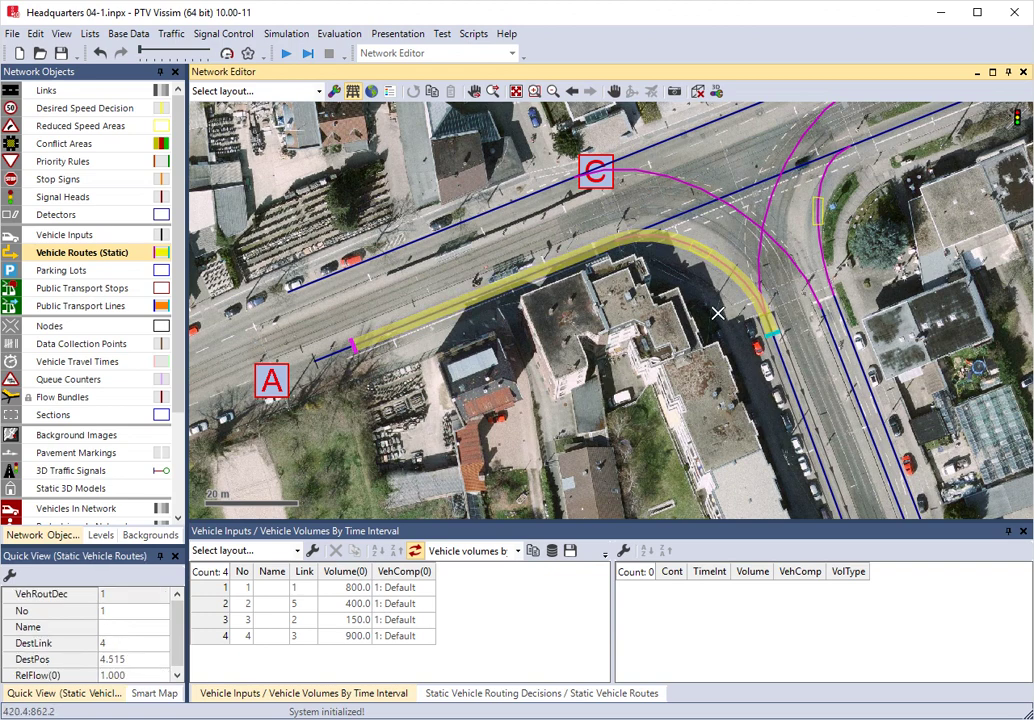
Step: Add a straight-ahead route from the A routing decision along link 1, ending at about 88.4 m, and finish route creation
{"action": "left_click", "coordinate": [705, 209]}
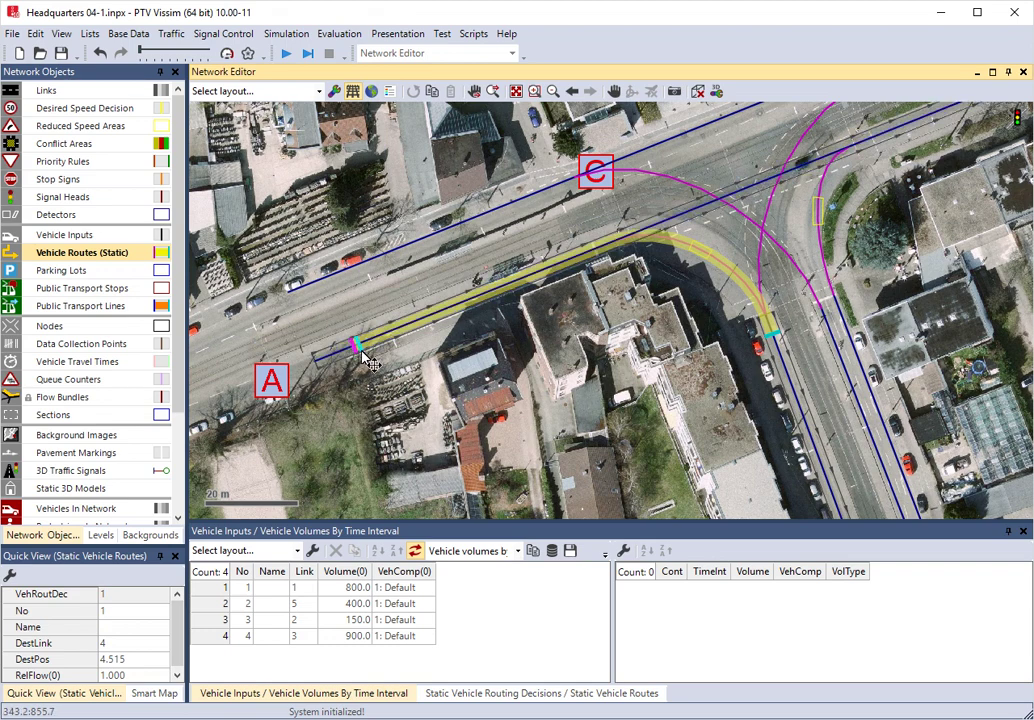
{"action": "left_click", "coordinate": [696, 213]}
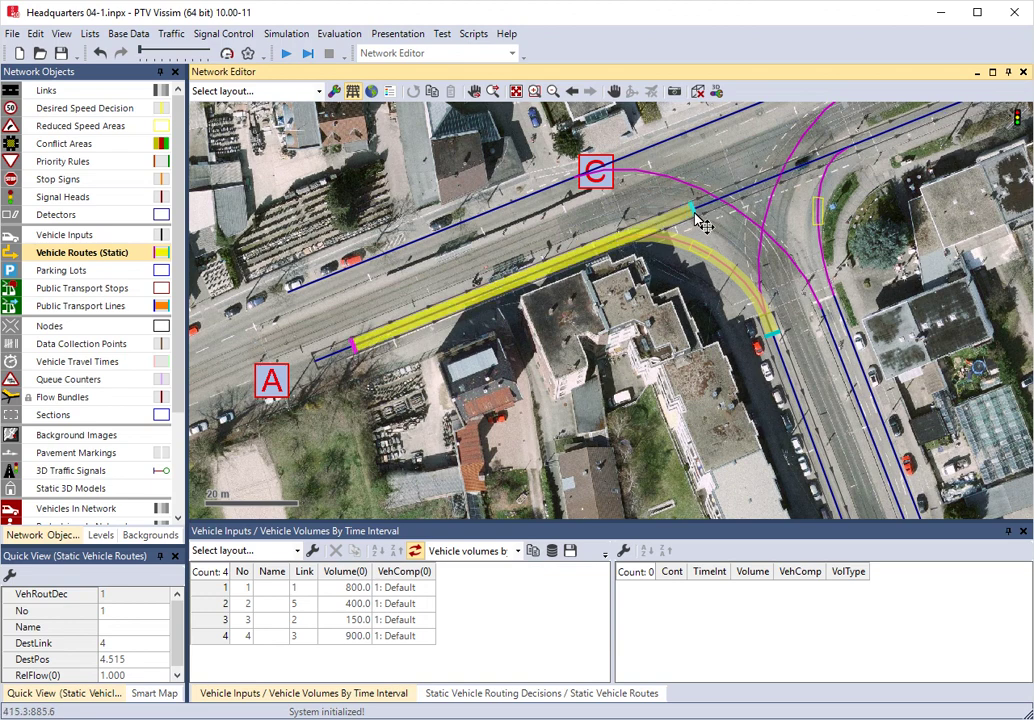
{"action": "left_click", "coordinate": [703, 224]}
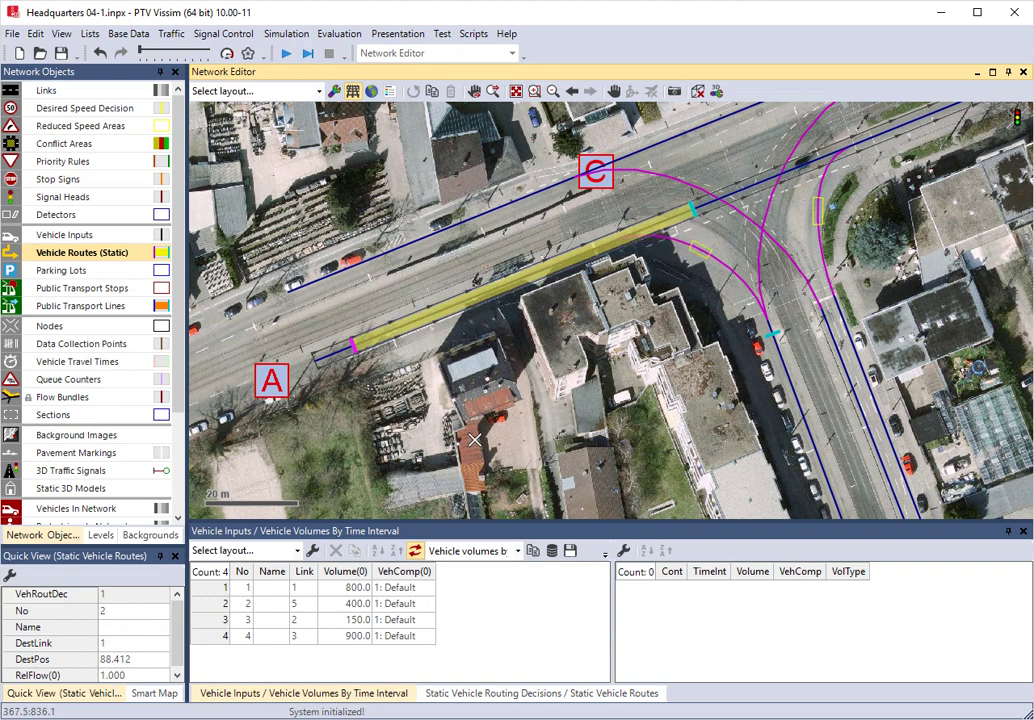
{"action": "left_click", "coordinate": [547, 396]}
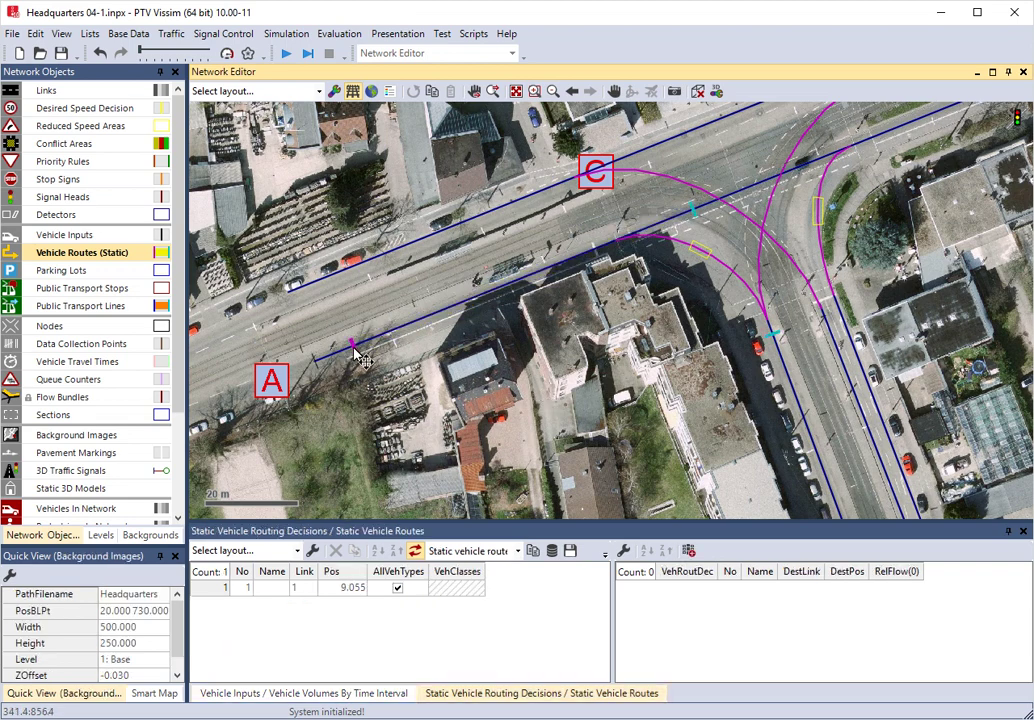
Step: Place a static vehicle routing decision on approach link 5 near D, at position about 2.9 m
{"action": "scroll", "coordinate": [355, 355], "scroll_direction": "up", "scroll_amount": 4}
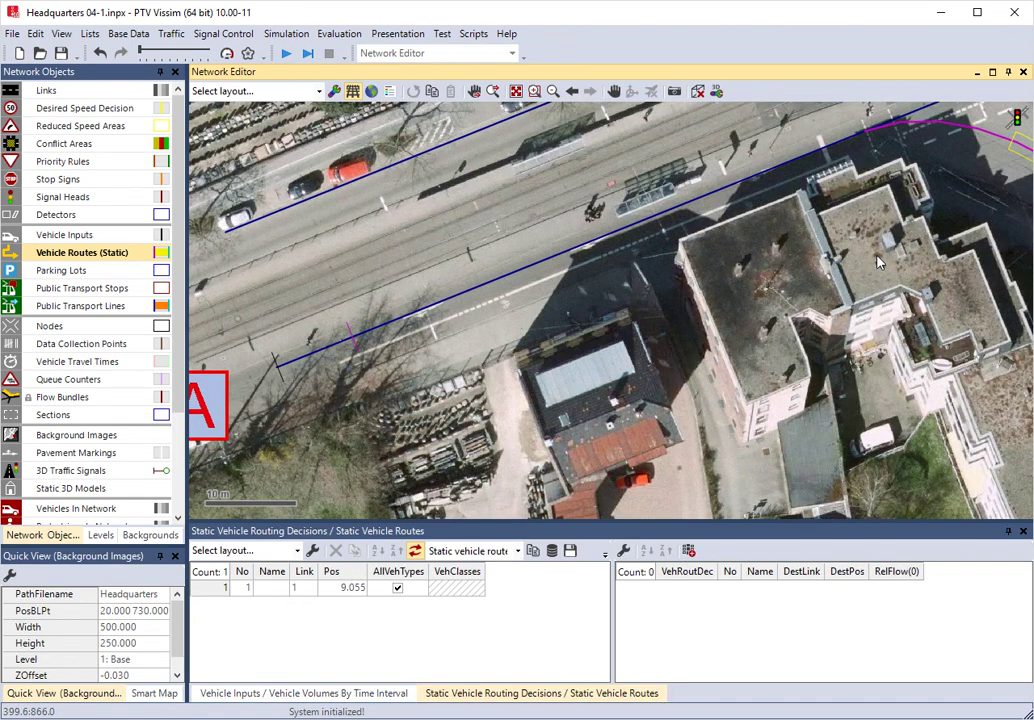
{"action": "scroll", "coordinate": [500, 440], "scroll_direction": "up", "scroll_amount": 2}
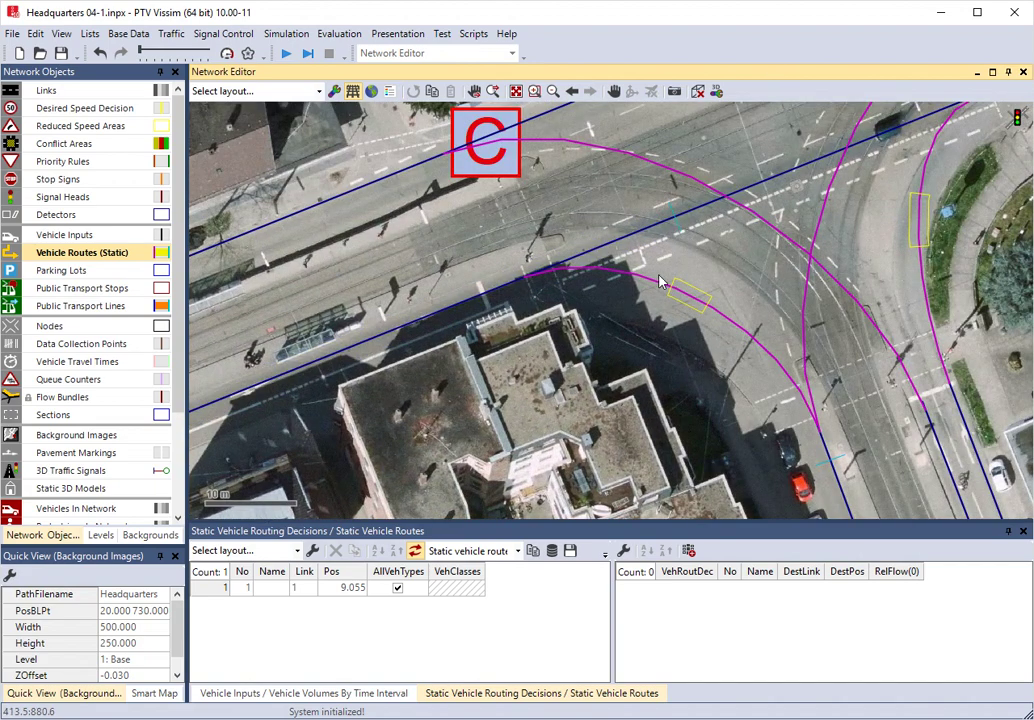
{"action": "scroll", "coordinate": [618, 400], "scroll_direction": "down", "scroll_amount": 2}
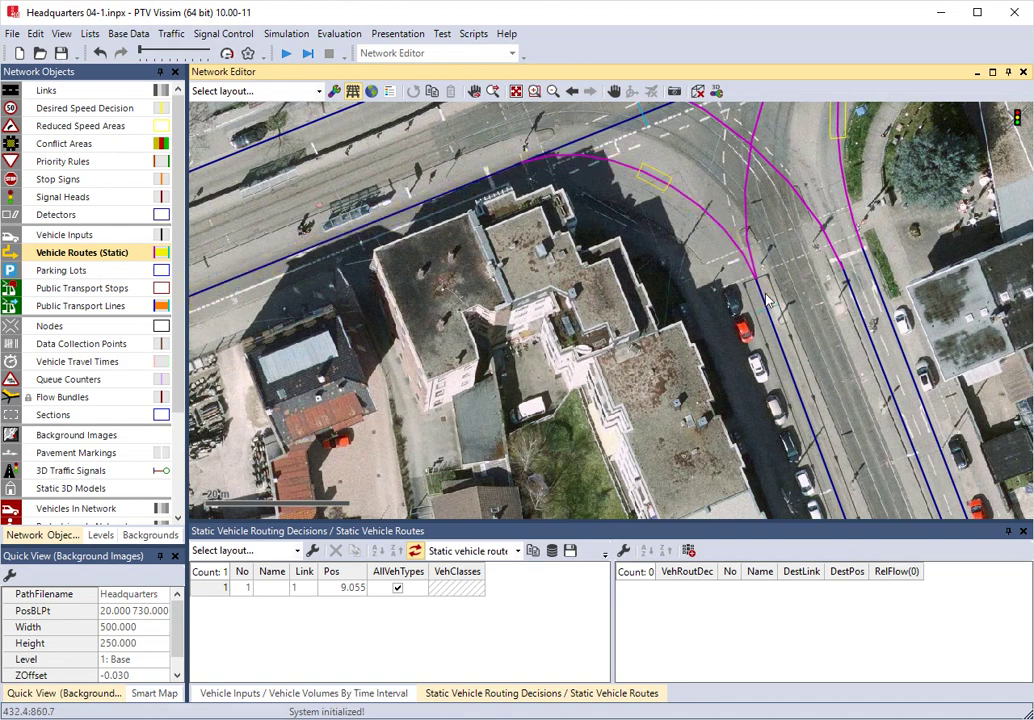
{"action": "scroll", "coordinate": [778, 318], "scroll_direction": "down", "scroll_amount": 2}
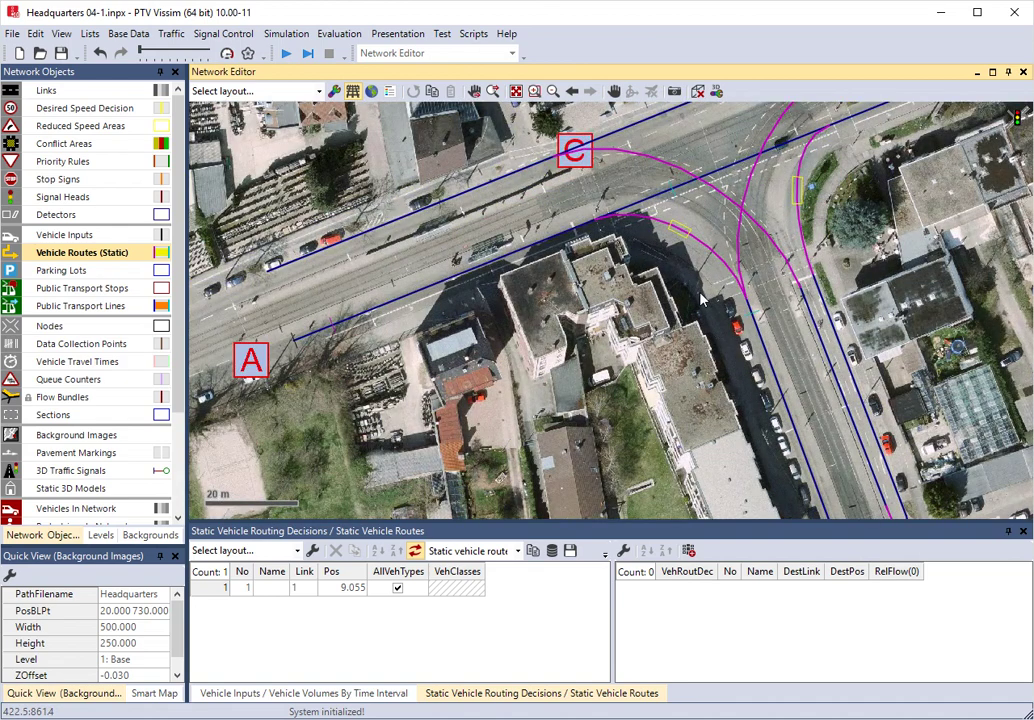
{"action": "scroll", "coordinate": [600, 315], "scroll_direction": "down", "scroll_amount": 2}
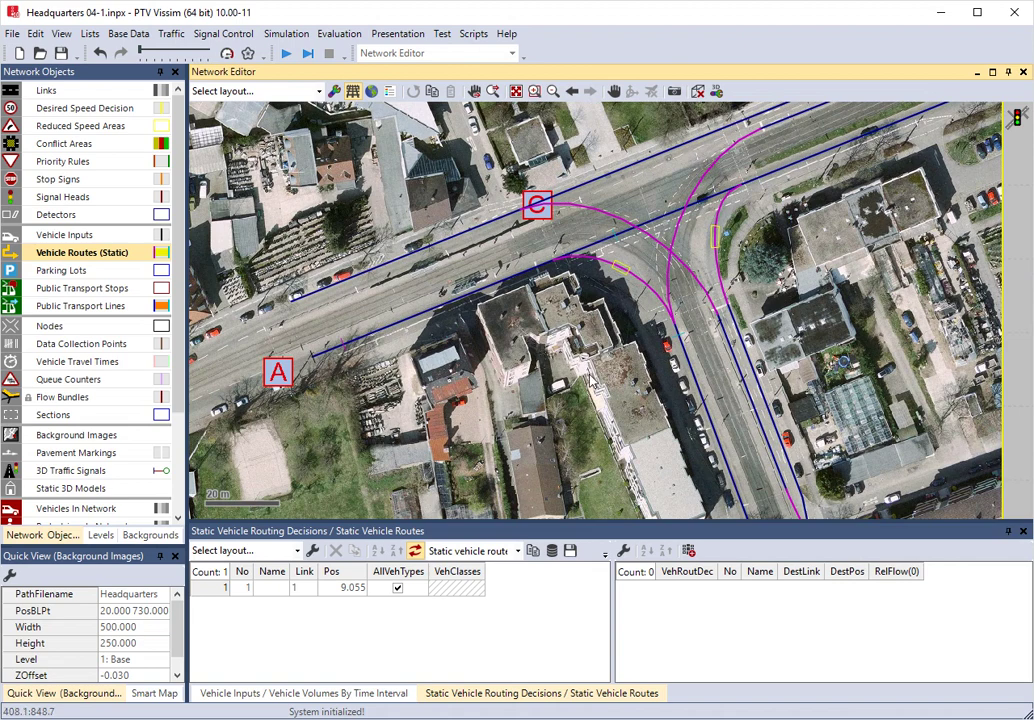
{"action": "scroll", "coordinate": [700, 402], "scroll_direction": "up", "scroll_amount": 3}
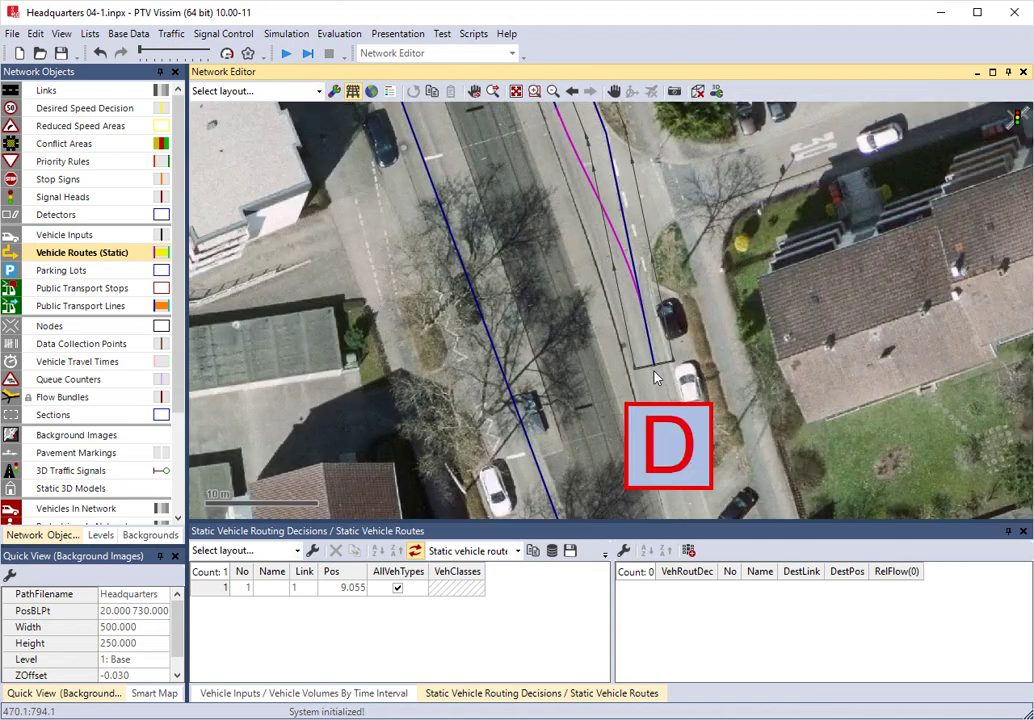
{"action": "scroll", "coordinate": [650, 292], "scroll_direction": "down", "scroll_amount": 2}
{"action": "scroll", "coordinate": [714, 280], "scroll_direction": "down", "scroll_amount": 1}
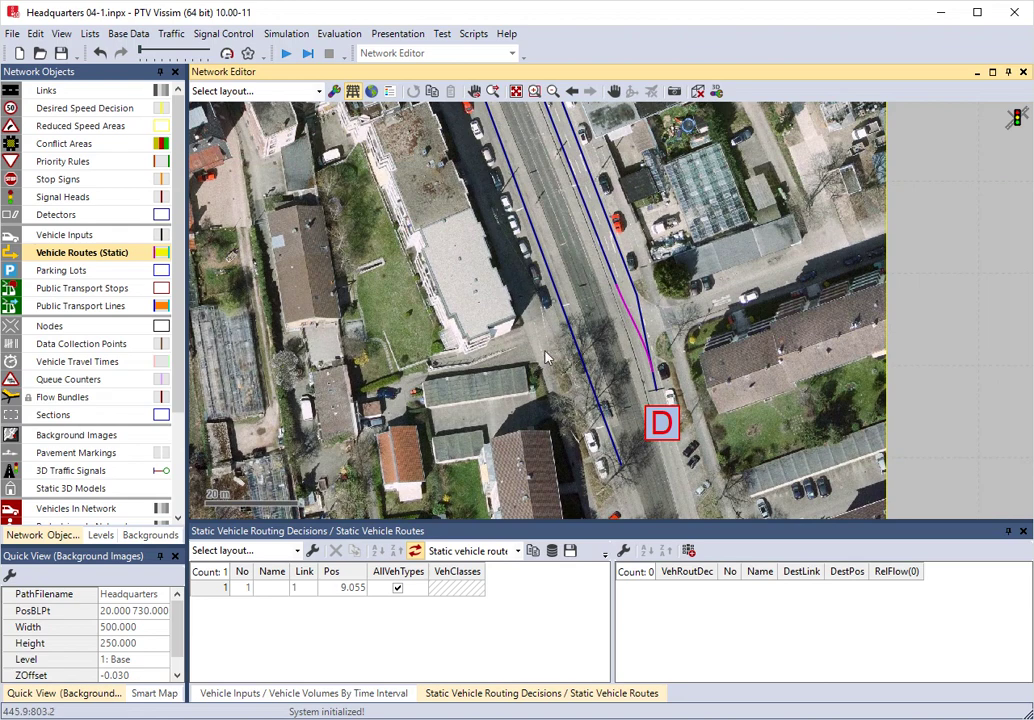
{"action": "left_click", "coordinate": [655, 381]}
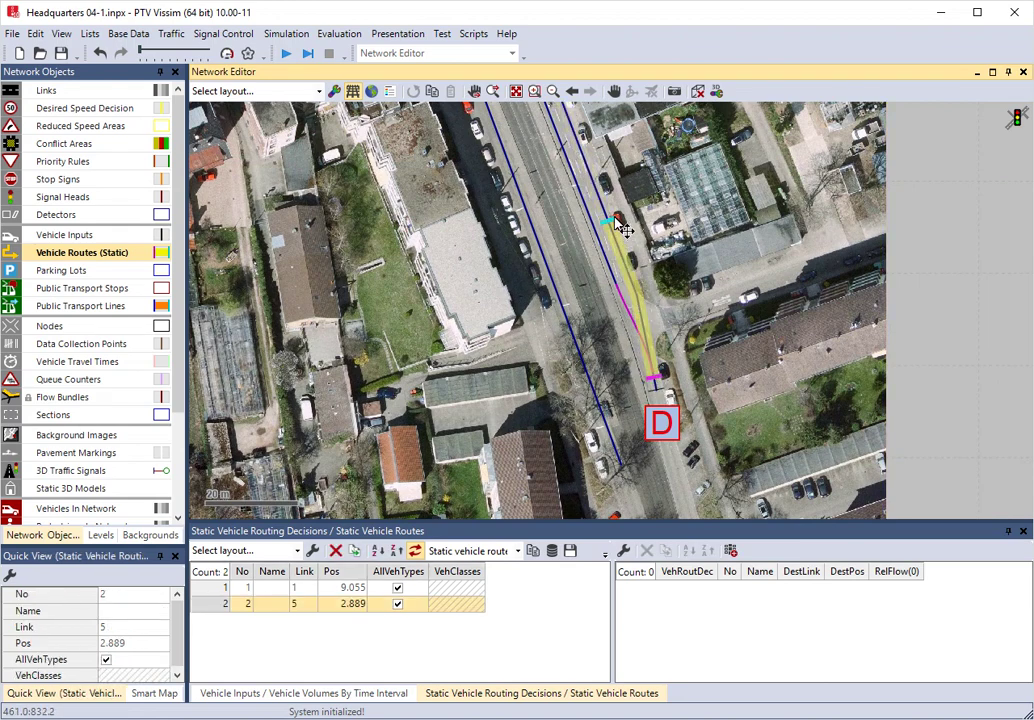
Step: Add routes from the D routing decision to link 1 at about 129.1 m and onto left-turn connector 10001 at about 13.7 m
{"action": "scroll", "coordinate": [633, 169], "scroll_direction": "down", "scroll_amount": 4}
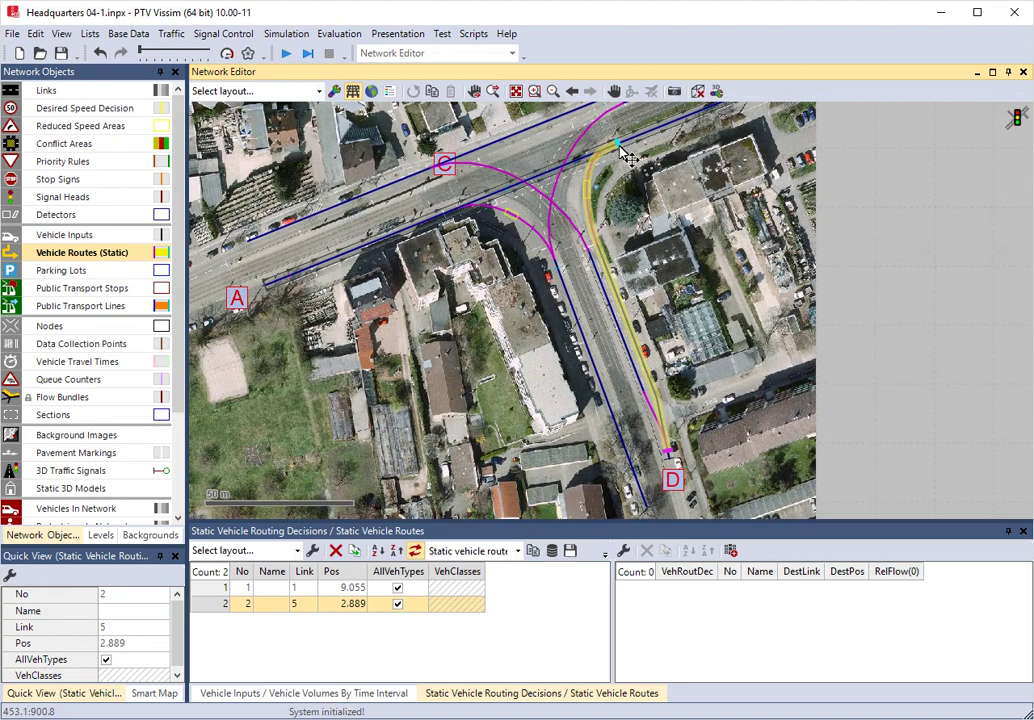
{"action": "left_click", "coordinate": [622, 153]}
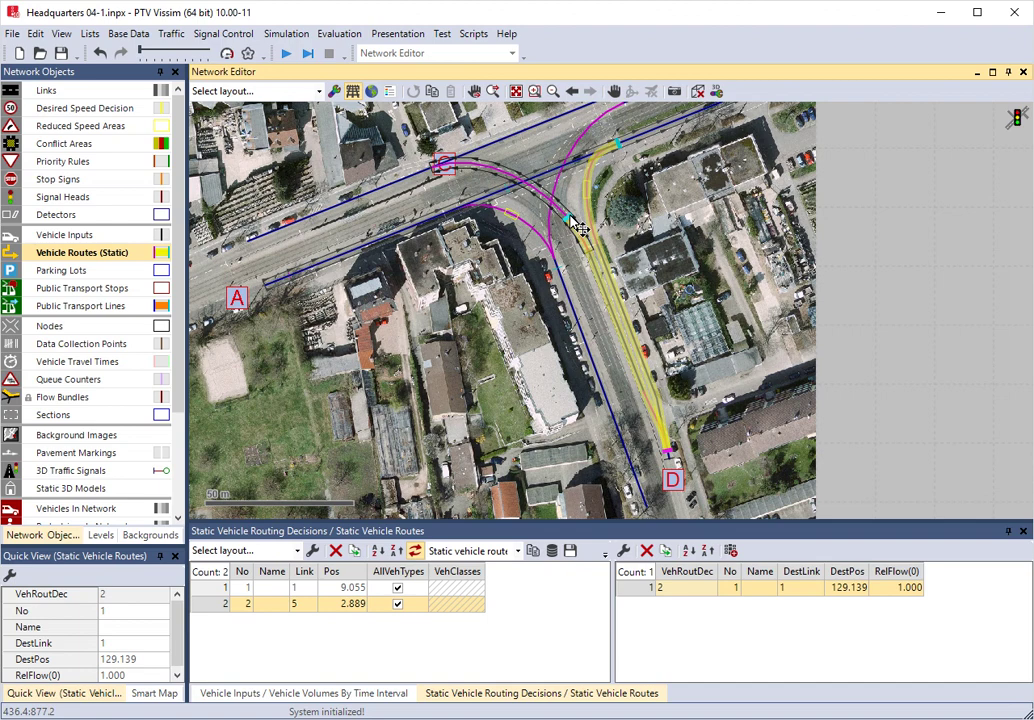
{"action": "left_click", "coordinate": [578, 226]}
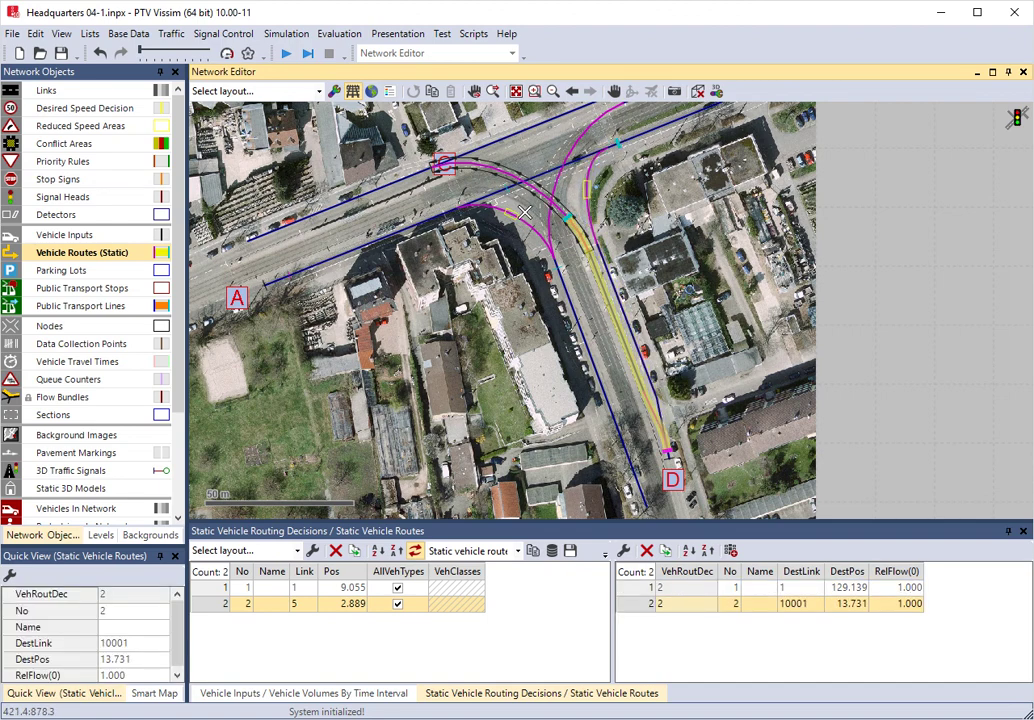
{"action": "left_click", "coordinate": [618, 299]}
{"action": "left_click", "coordinate": [694, 232]}
Step: Show the static vehicle routes list and select the routing decision on link 1 to examine its routes
{"action": "scroll", "coordinate": [694, 232], "scroll_direction": "down", "scroll_amount": 2}
{"action": "scroll", "coordinate": [530, 290], "scroll_direction": "up", "scroll_amount": 2}
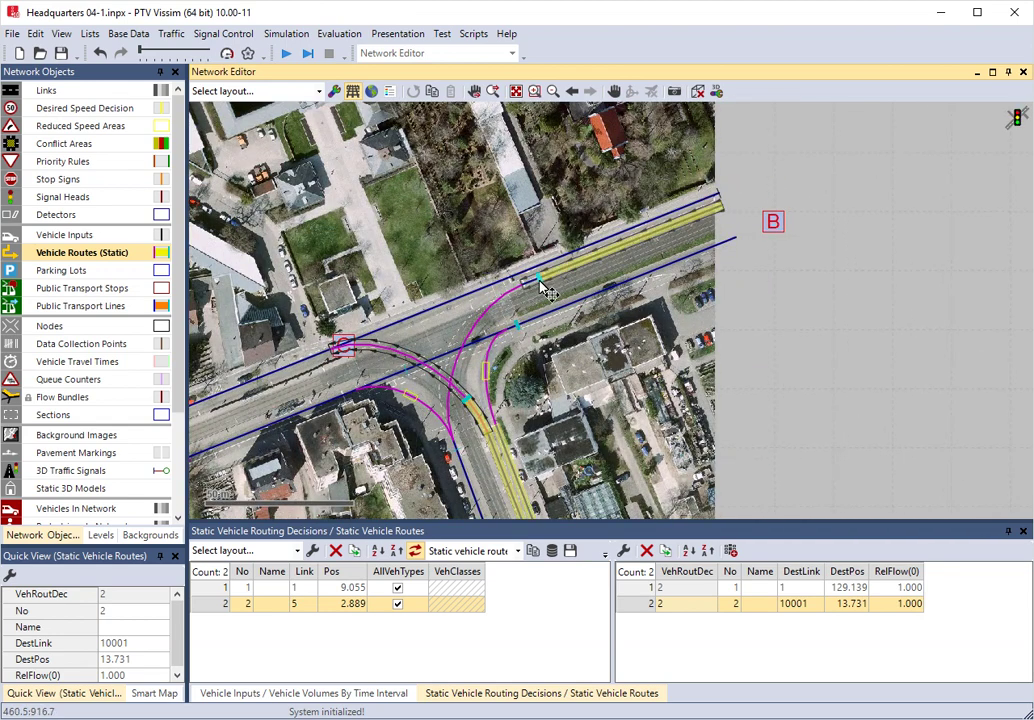
{"action": "scroll", "coordinate": [622, 292], "scroll_direction": "down", "scroll_amount": 1}
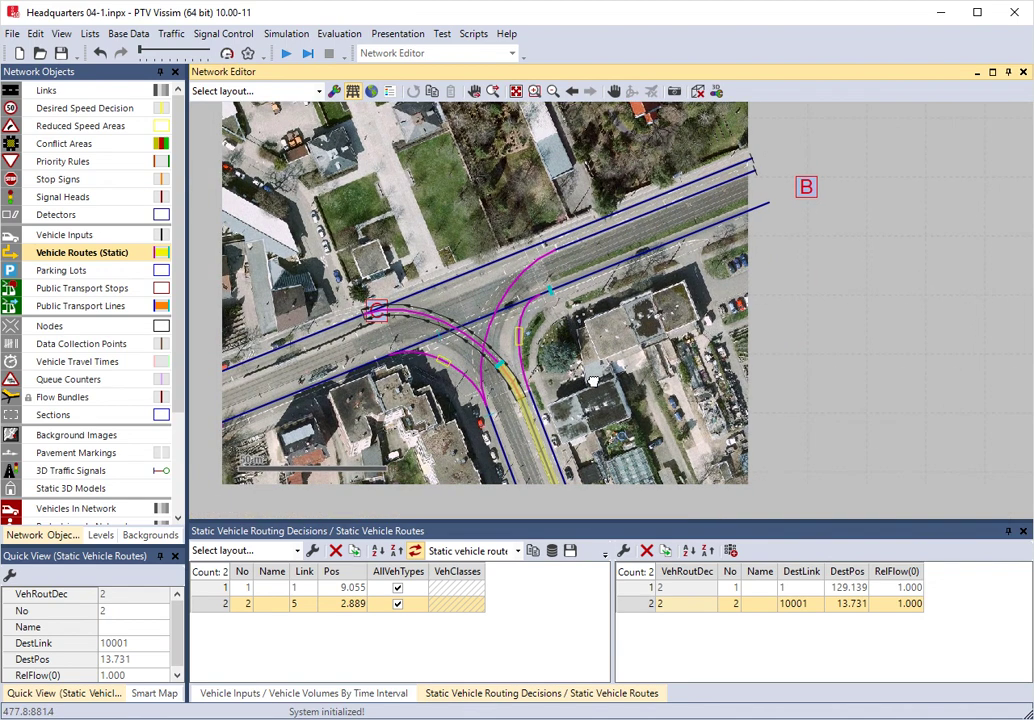
{"action": "scroll", "coordinate": [565, 333], "scroll_direction": "up", "scroll_amount": 1}
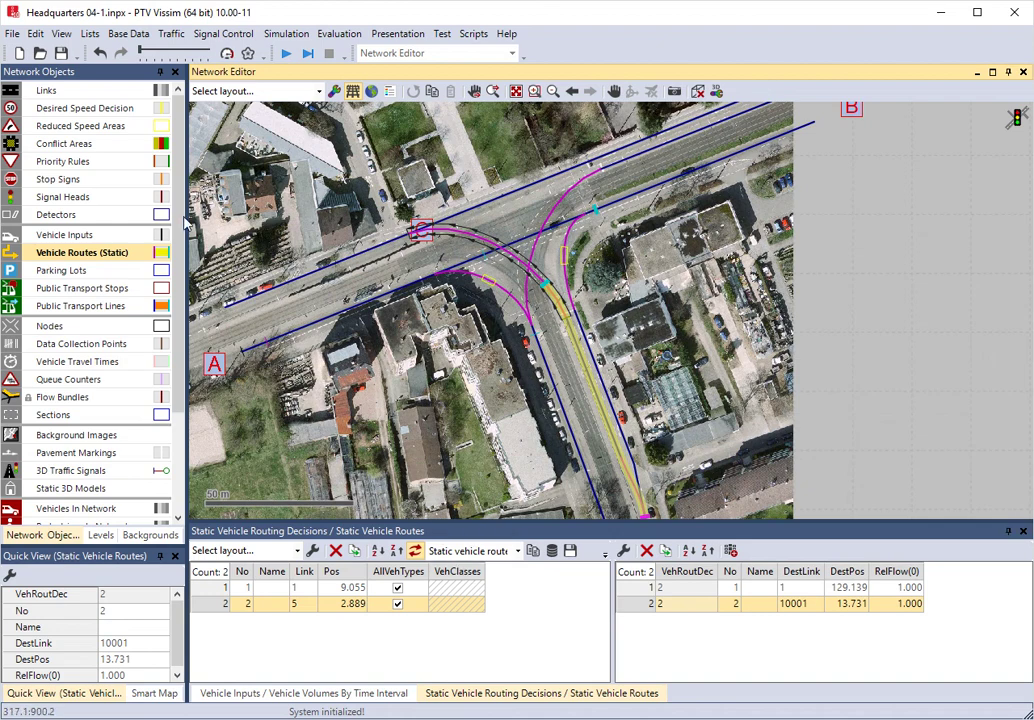
{"action": "right_click", "coordinate": [91, 257]}
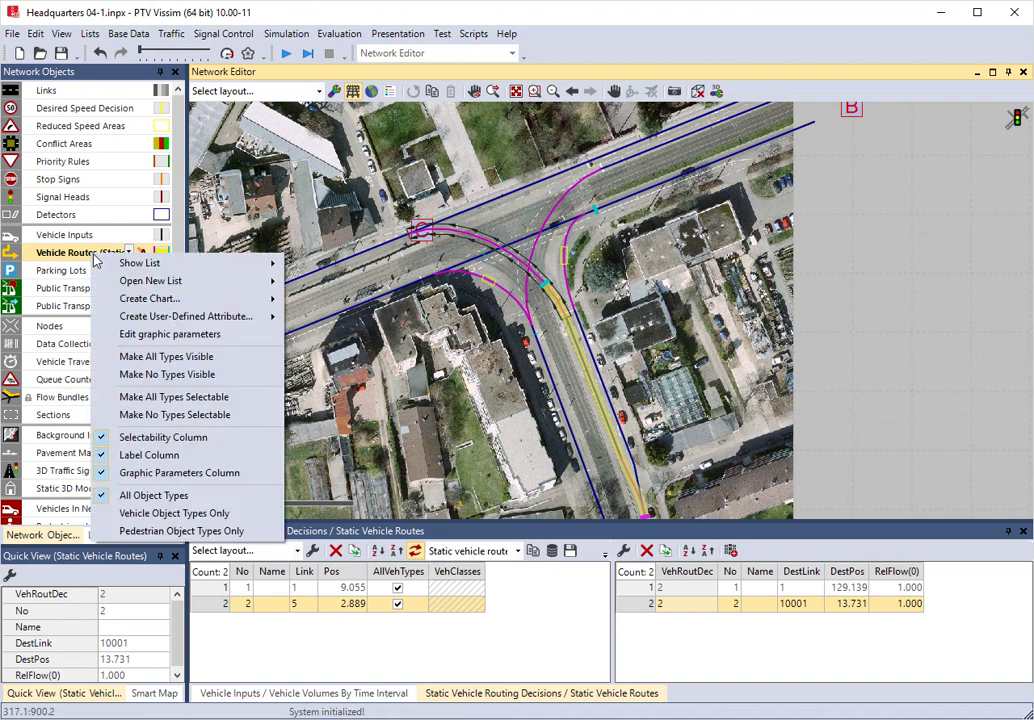
{"action": "mouse_move", "coordinate": [138, 266]}
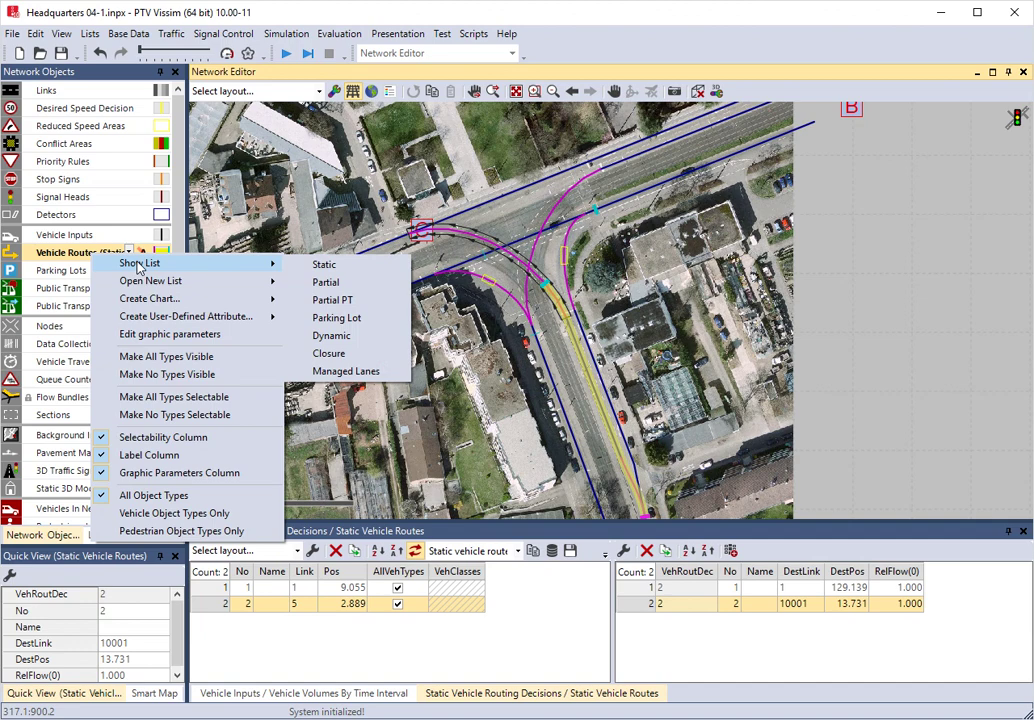
{"action": "left_click", "coordinate": [342, 268]}
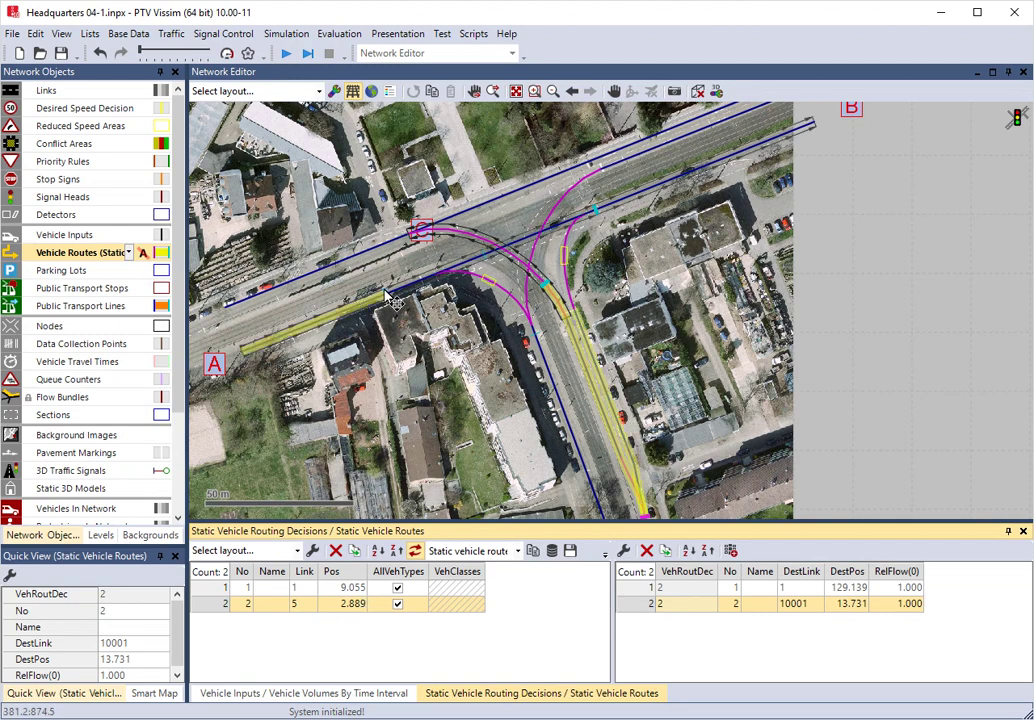
{"action": "left_click", "coordinate": [425, 398]}
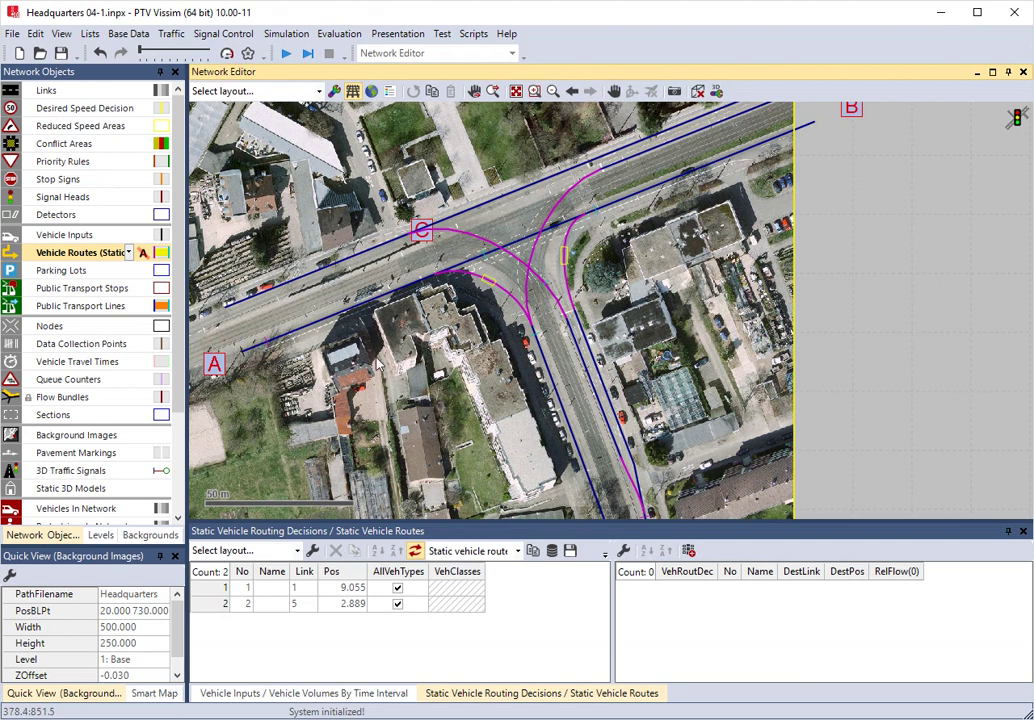
{"action": "left_click", "coordinate": [231, 590]}
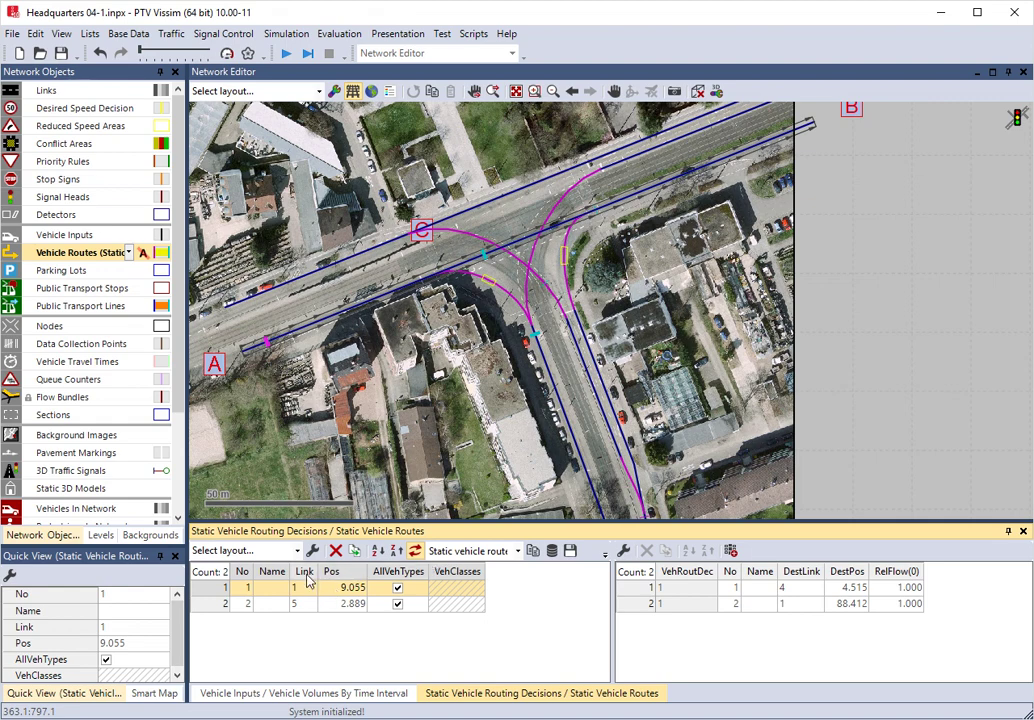
{"action": "right_click", "coordinate": [218, 591]}
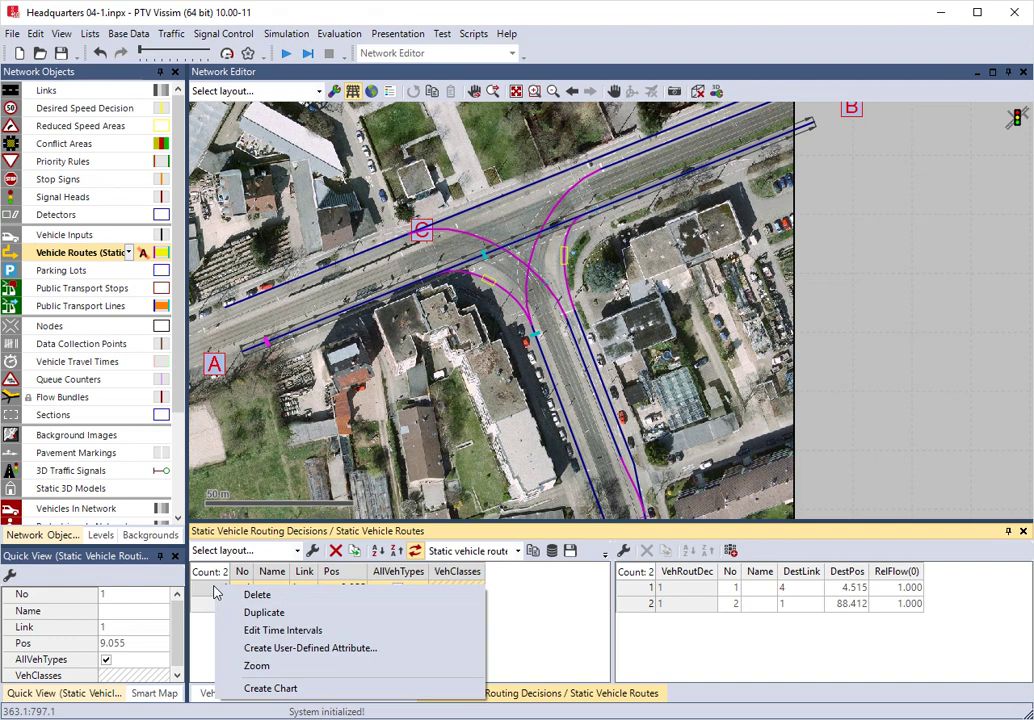
{"action": "key", "text": "Escape"}
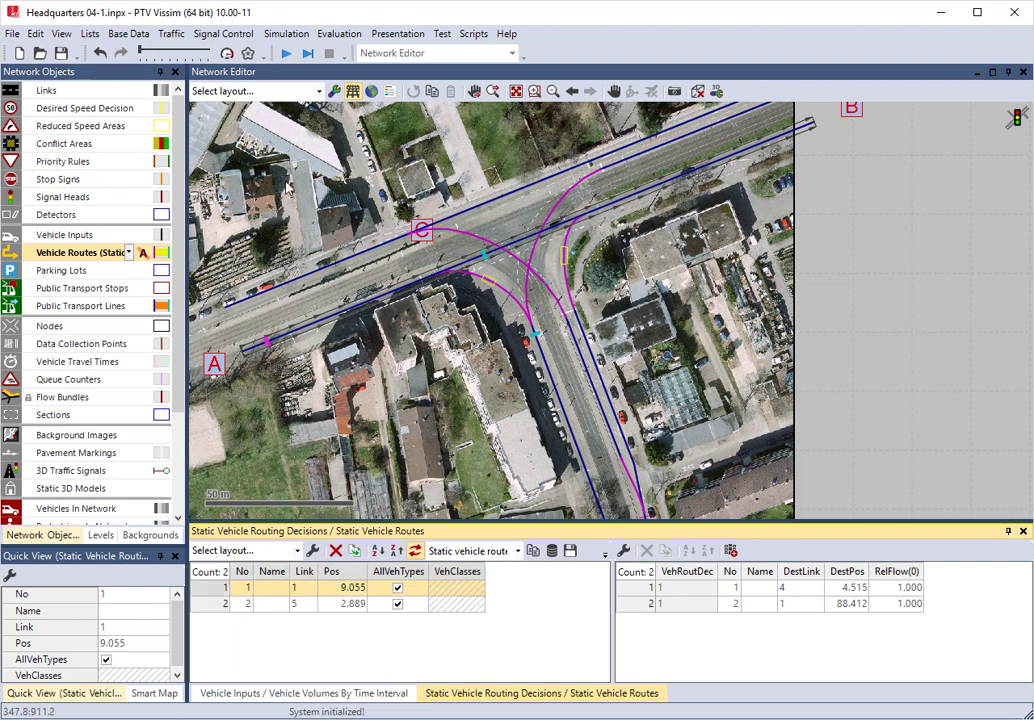
Step: Select the A routing decision on link 1 and compare the paths and relative flows of its right-turn and straight-ahead routes
{"action": "left_click", "coordinate": [268, 343]}
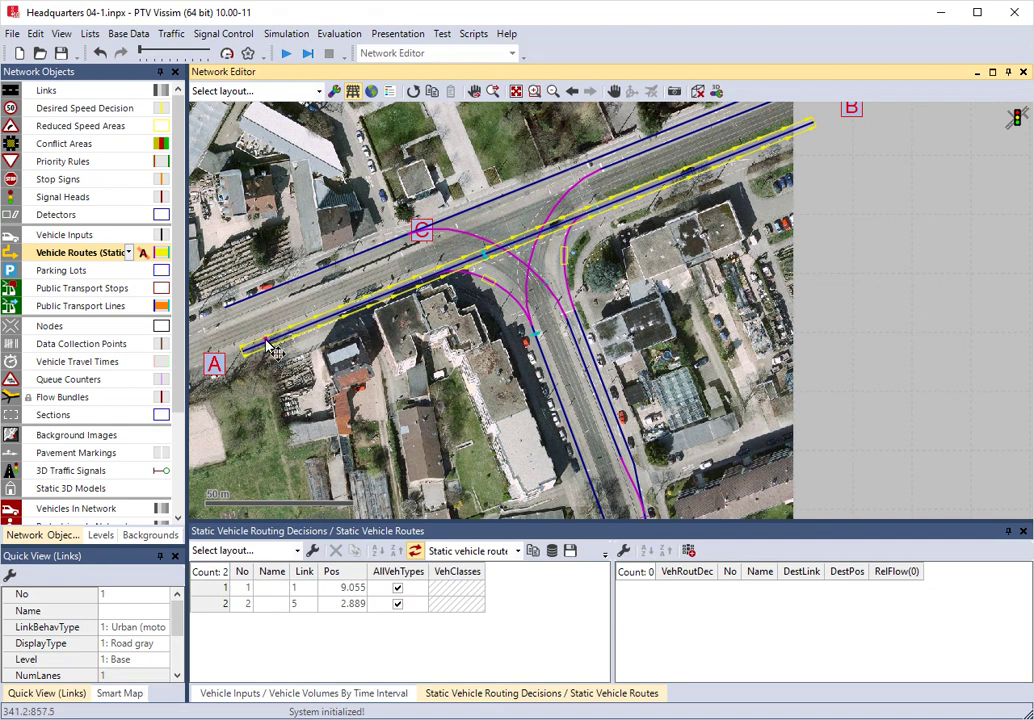
{"action": "left_click", "coordinate": [270, 346]}
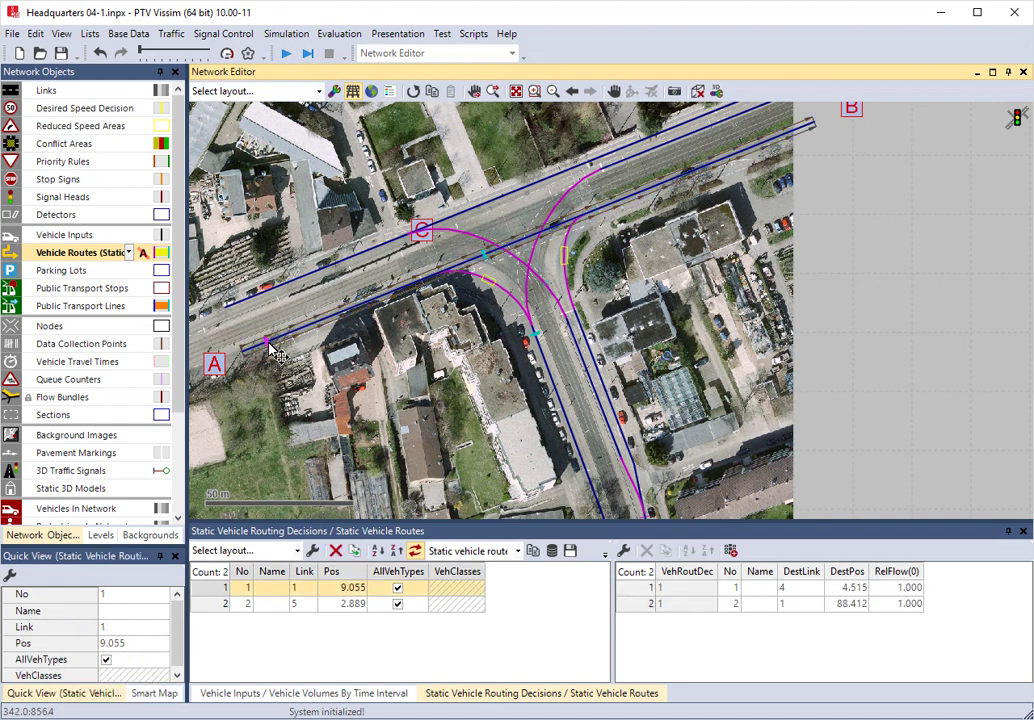
{"action": "double_click", "coordinate": [904, 590]}
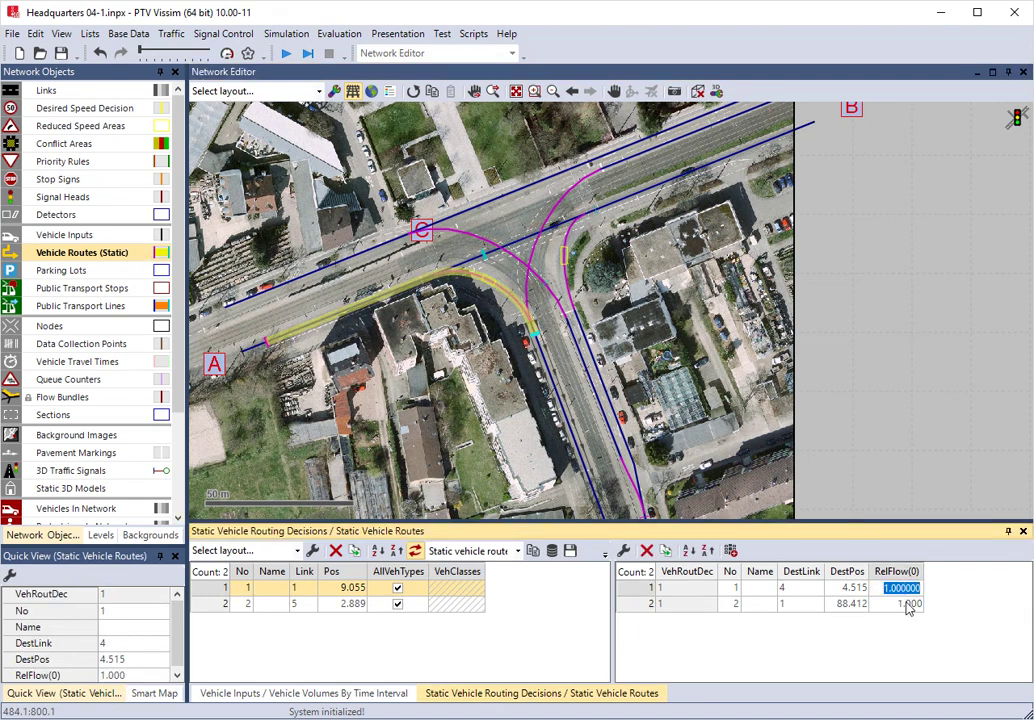
{"action": "left_click", "coordinate": [908, 604]}
{"action": "left_click", "coordinate": [908, 590]}
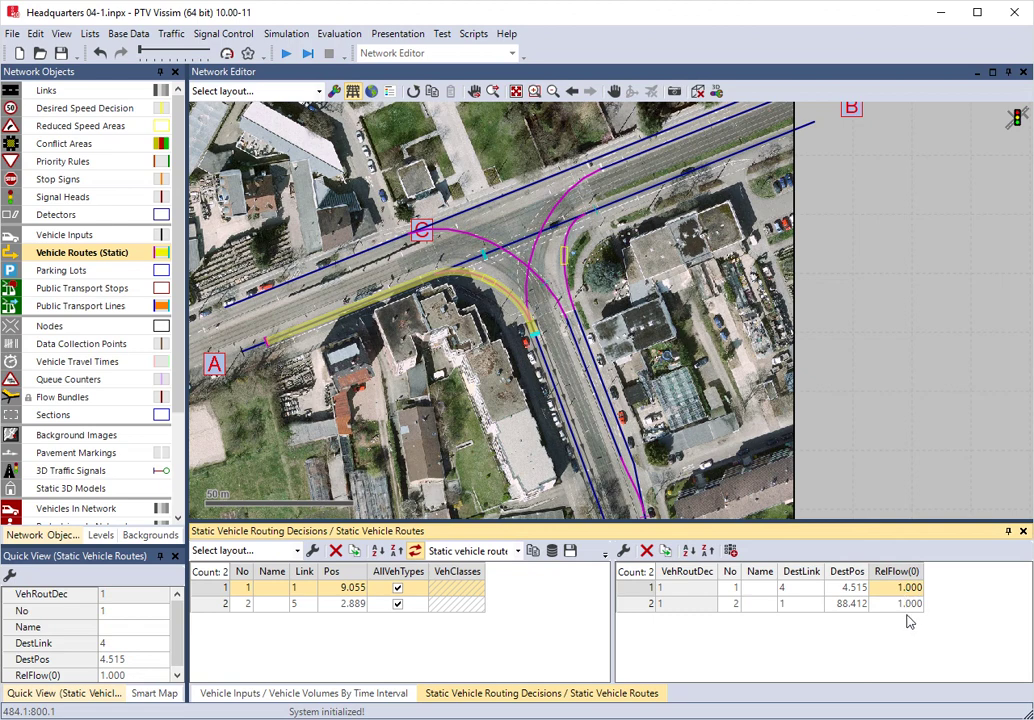
{"action": "left_click", "coordinate": [908, 604]}
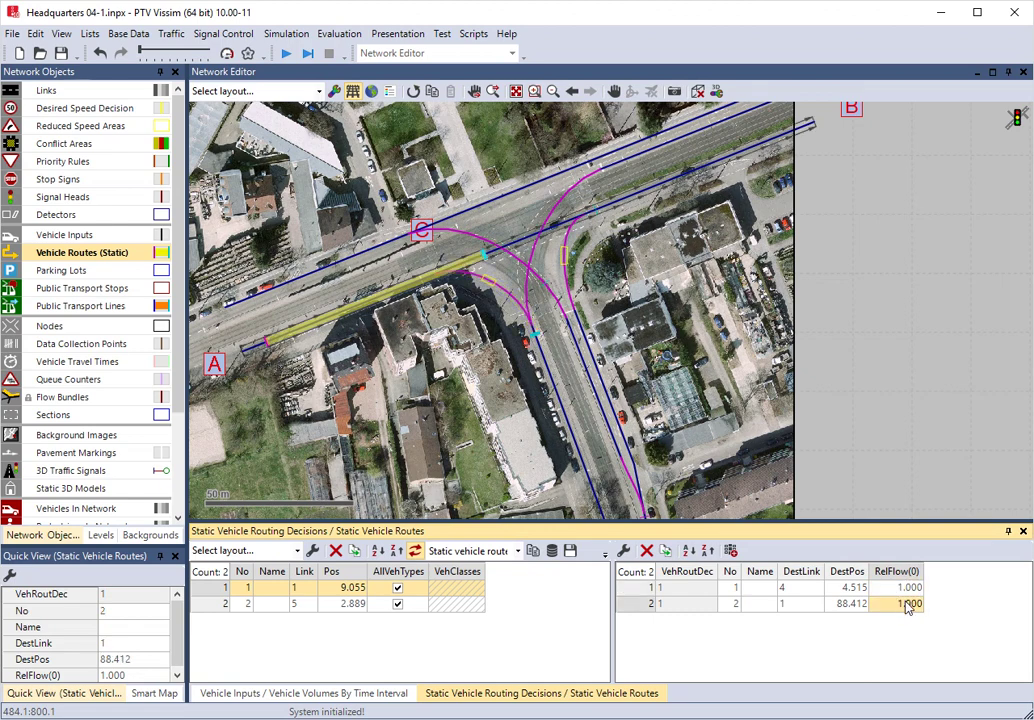
{"action": "left_click", "coordinate": [909, 589]}
Step: Set the relative flow of the straight-ahead route from A to 2, keeping the right-turn route at 1
{"action": "left_click", "coordinate": [912, 604]}
{"action": "left_click", "coordinate": [906, 604]}
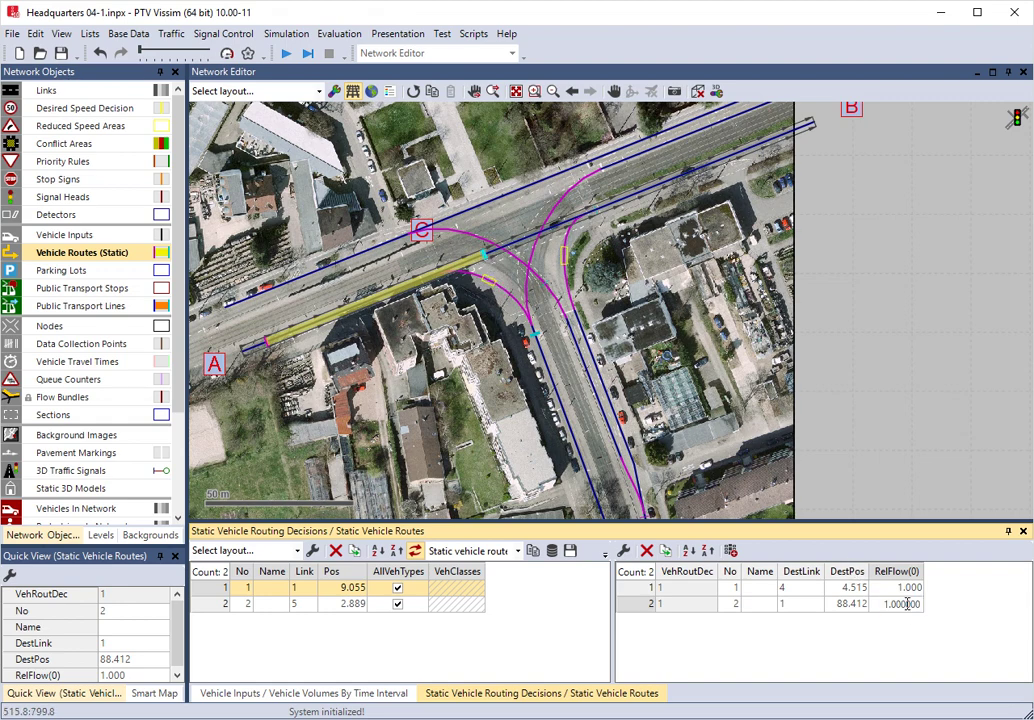
{"action": "left_click_drag", "start_coordinate": [880, 604], "coordinate": [937, 610]}
{"action": "type", "text": "2"}
{"action": "key", "text": "Return"}
{"action": "left_click", "coordinate": [909, 592]}
{"action": "left_click", "coordinate": [909, 592]}
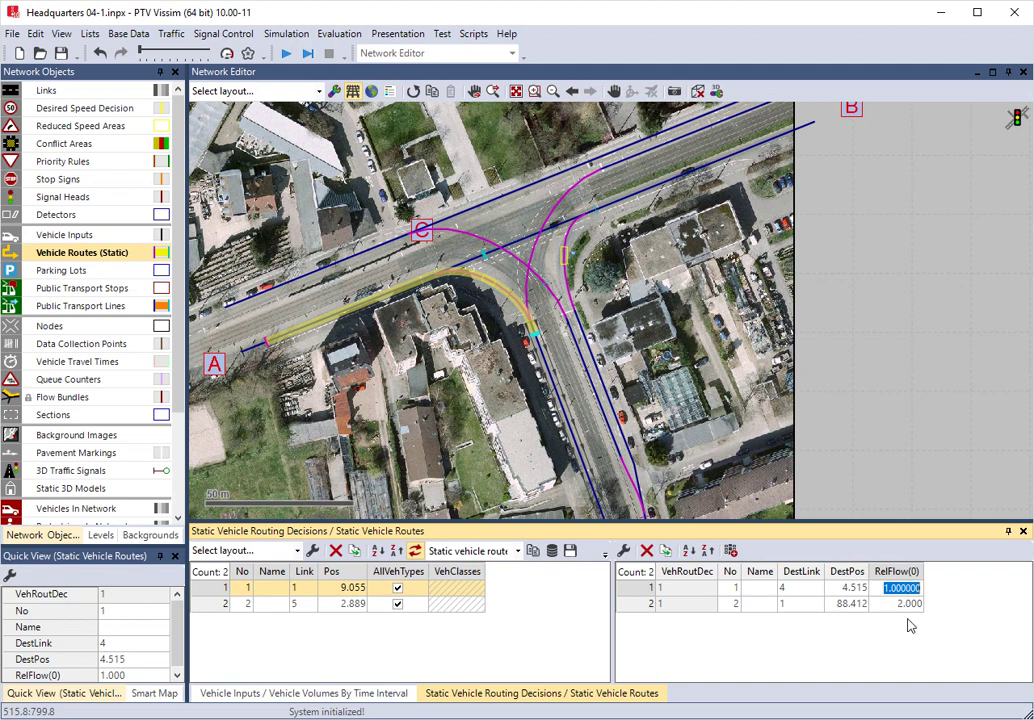
{"action": "key", "text": "Return"}
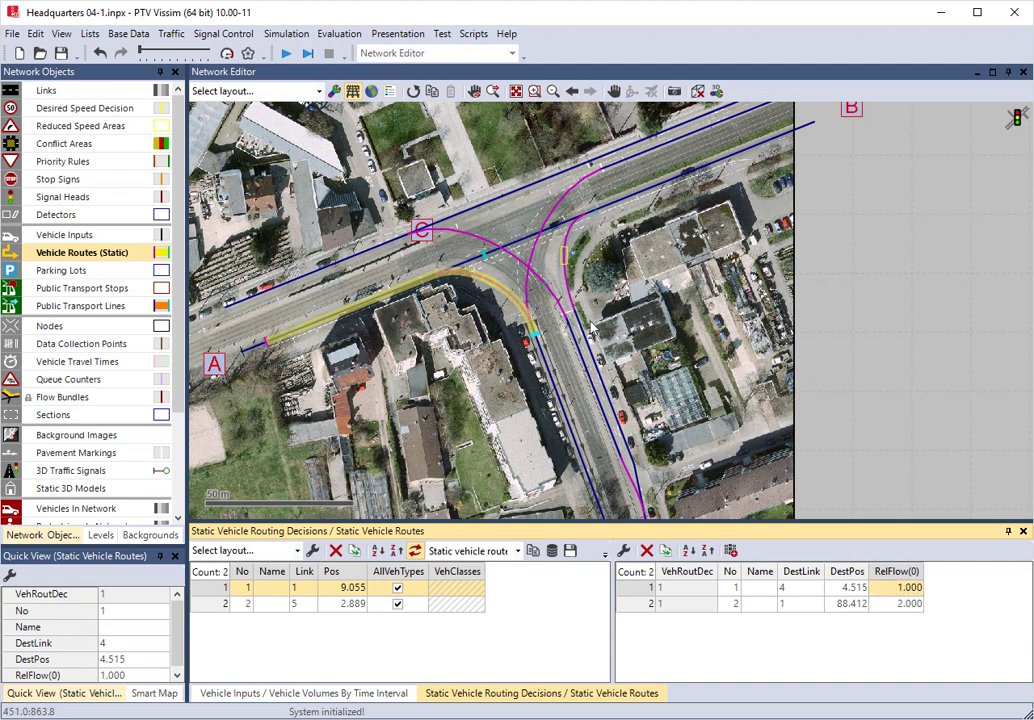
{"action": "left_click", "coordinate": [900, 577]}
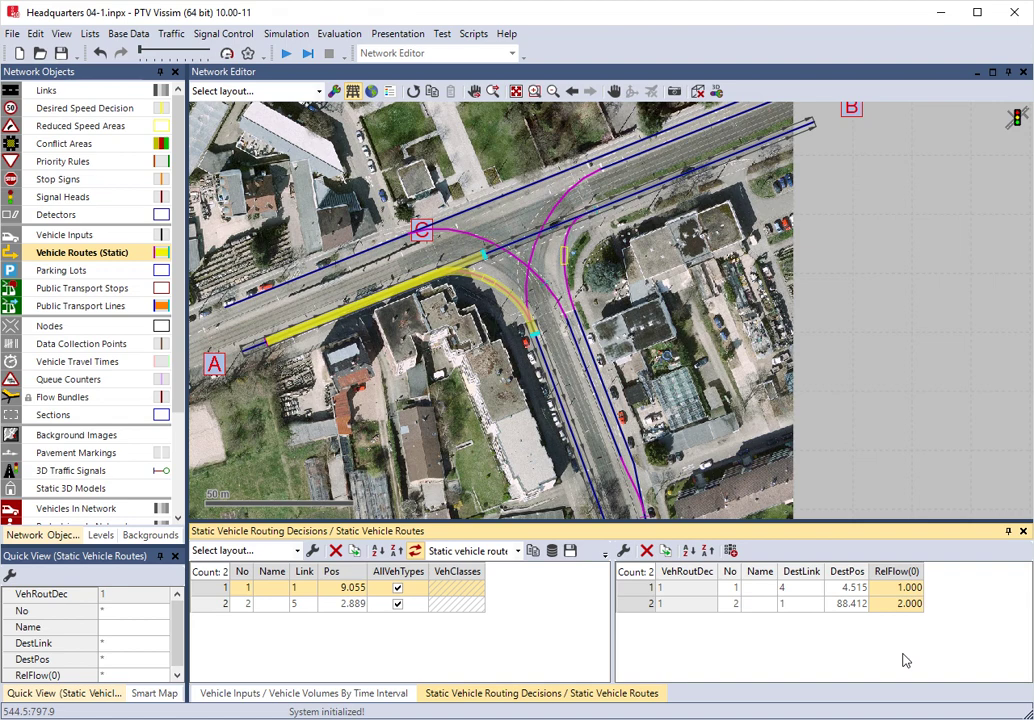
Step: Select the D routing decision on link 5 and set the relative flow of its left-turn route to connector 10001 to 2
{"action": "left_click_drag", "start_coordinate": [580, 370], "coordinate": [620, 440]}
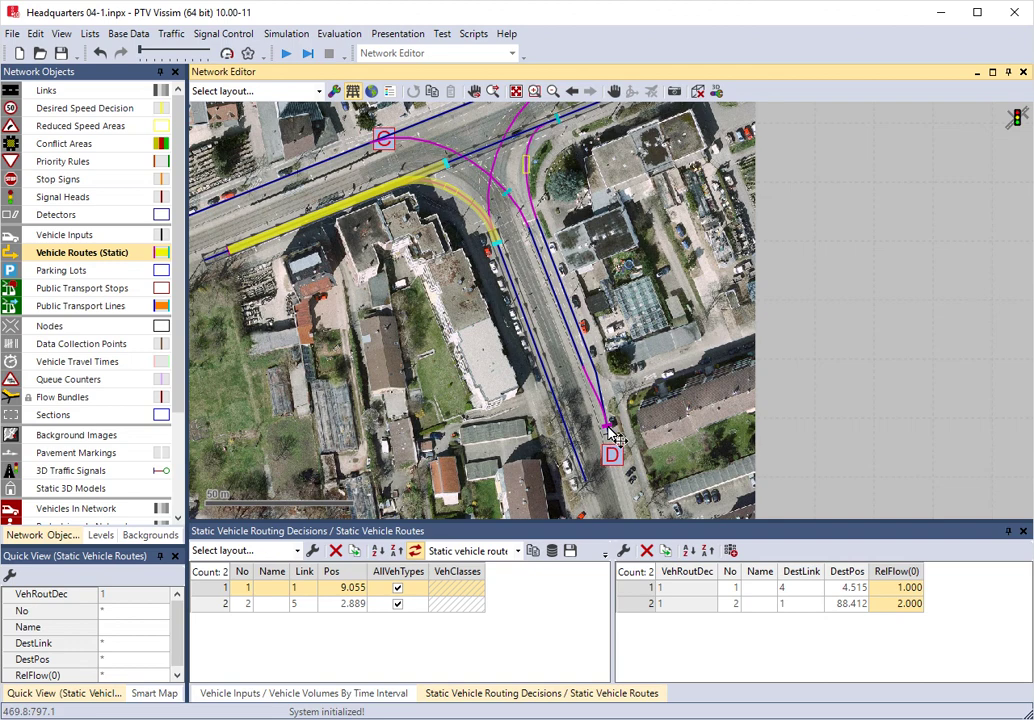
{"action": "left_click", "coordinate": [610, 432]}
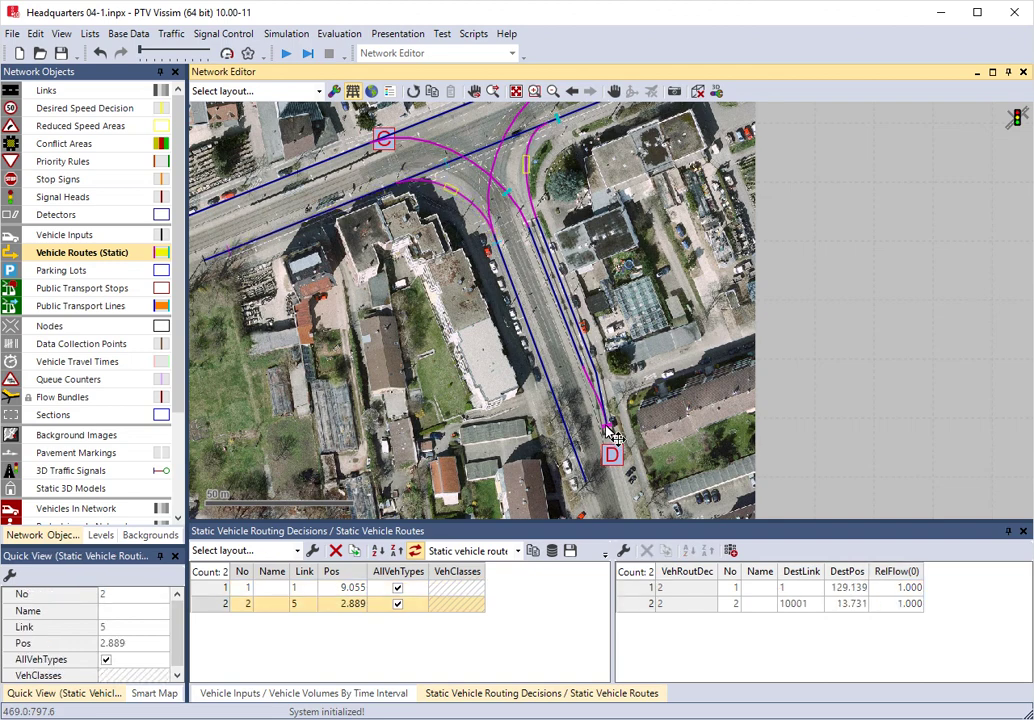
{"action": "left_click", "coordinate": [686, 589]}
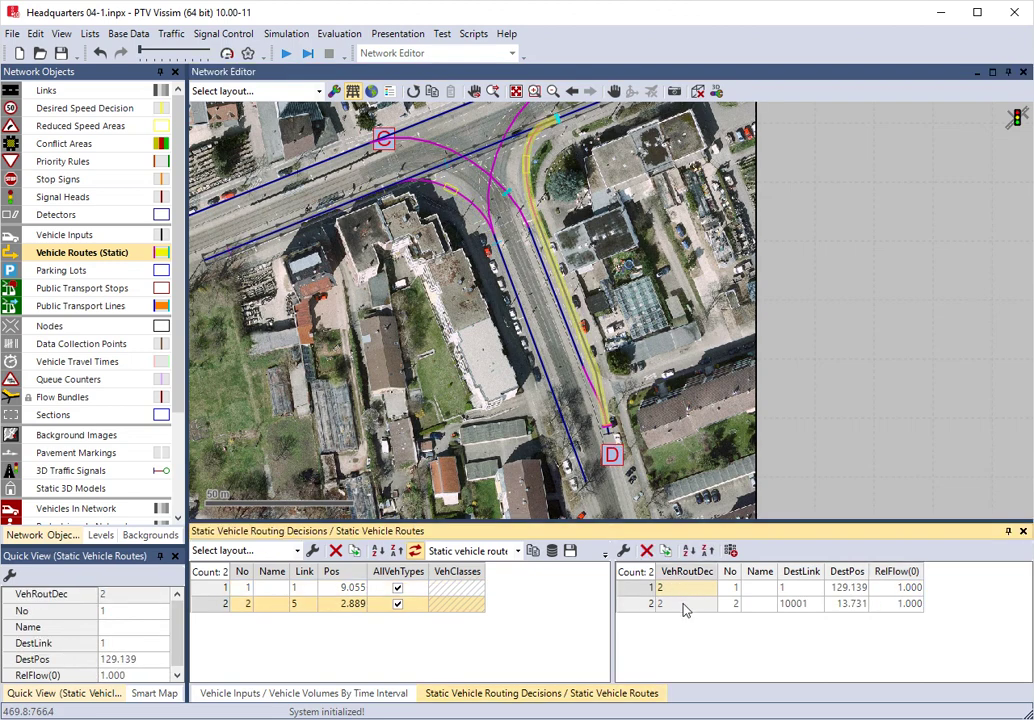
{"action": "left_click", "coordinate": [686, 605]}
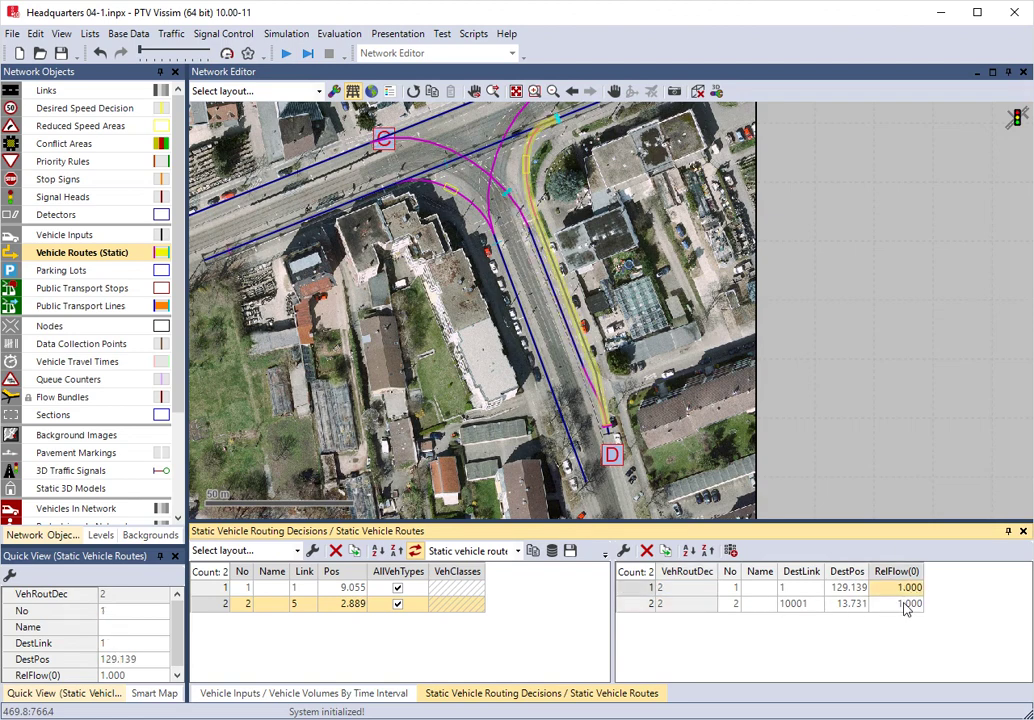
{"action": "left_click", "coordinate": [891, 606]}
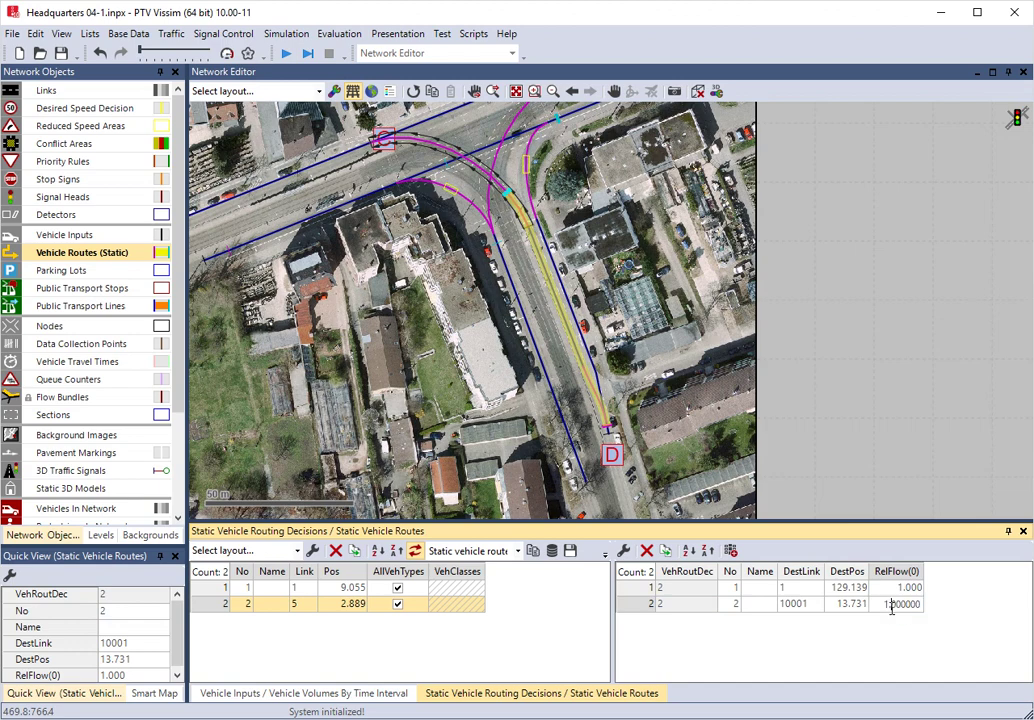
{"action": "left_click_drag", "start_coordinate": [883, 609], "coordinate": [935, 609]}
{"action": "type", "text": "2"}
{"action": "key", "text": "Return"}
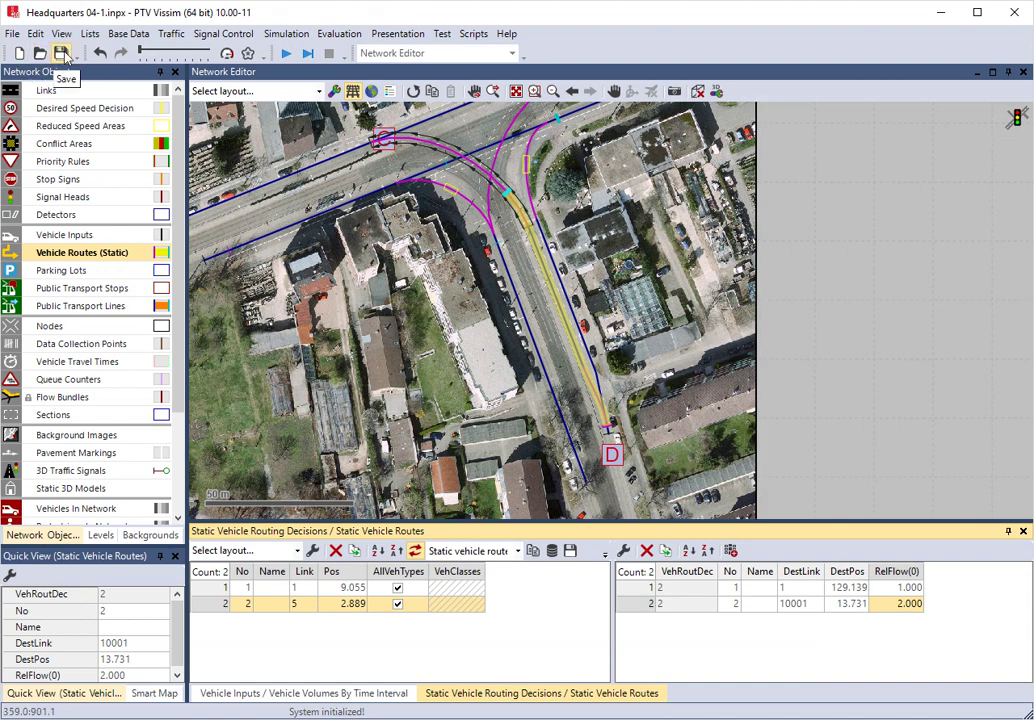
Step: Save the network as a new file named Test1 in the Vissim Files folder
{"action": "left_click", "coordinate": [12, 33]}
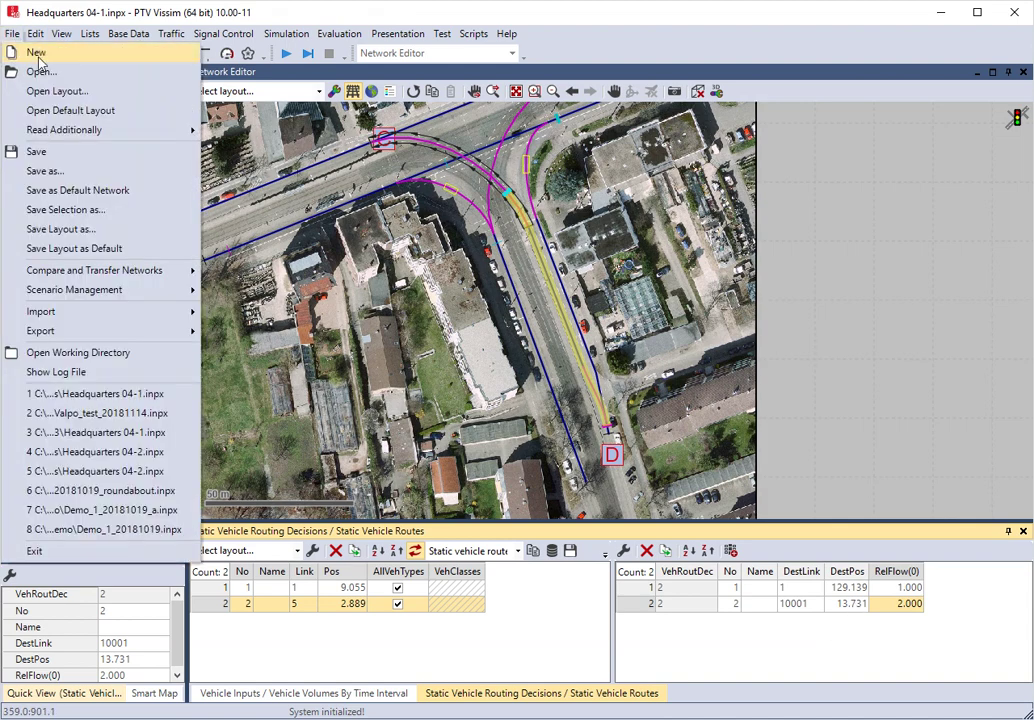
{"action": "left_click", "coordinate": [47, 170]}
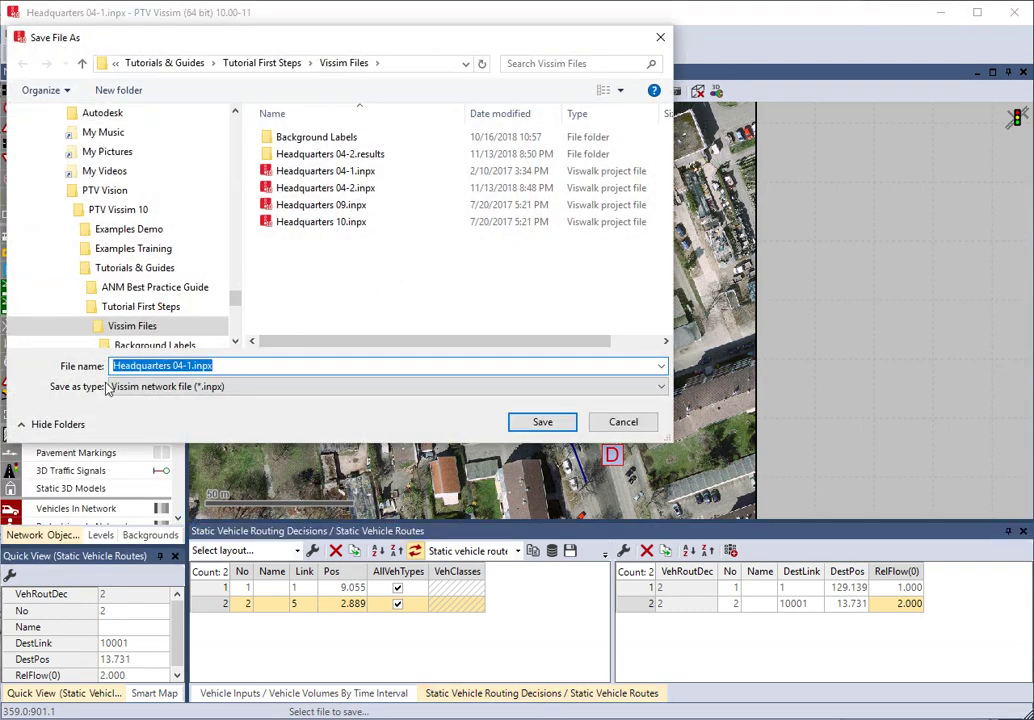
{"action": "type", "text": "Test1"}
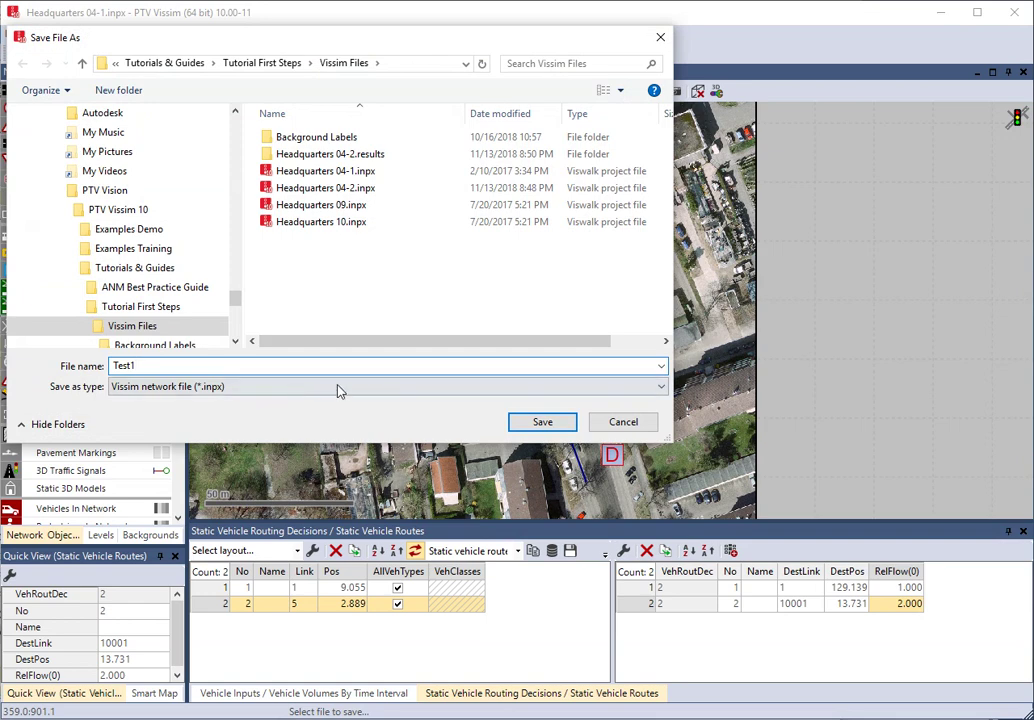
{"action": "left_click", "coordinate": [536, 422]}
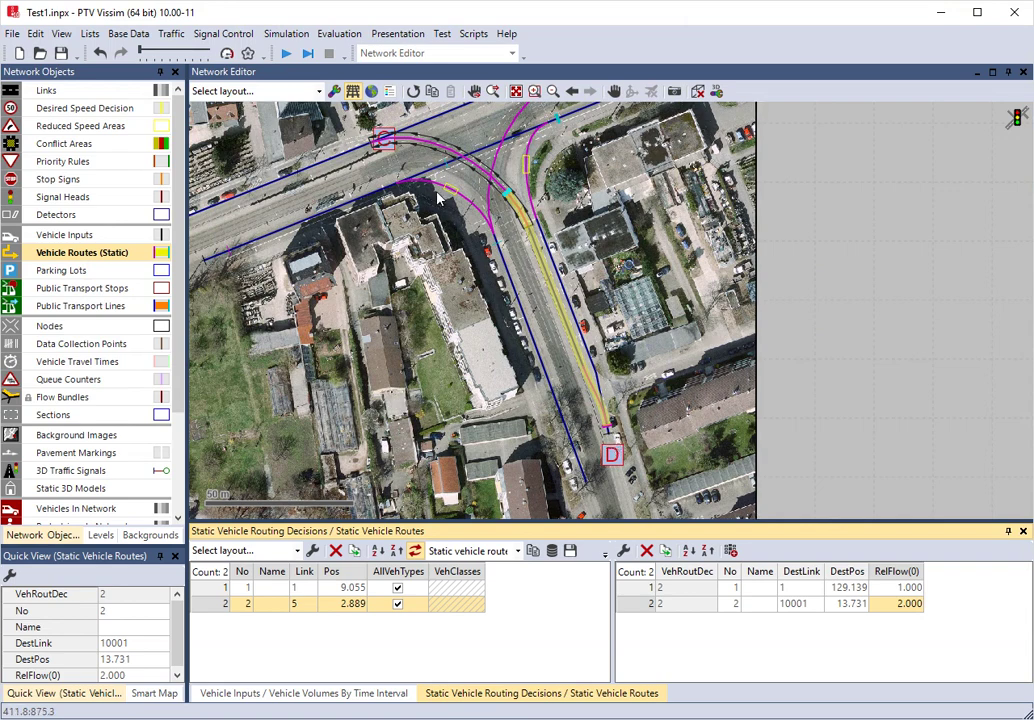
Step: Run the simulation continuously at maximum speed with the whole junction in view, stop it, and ignore the simulation warnings
{"action": "scroll", "coordinate": [810, 302], "scroll_direction": "down", "scroll_amount": 2}
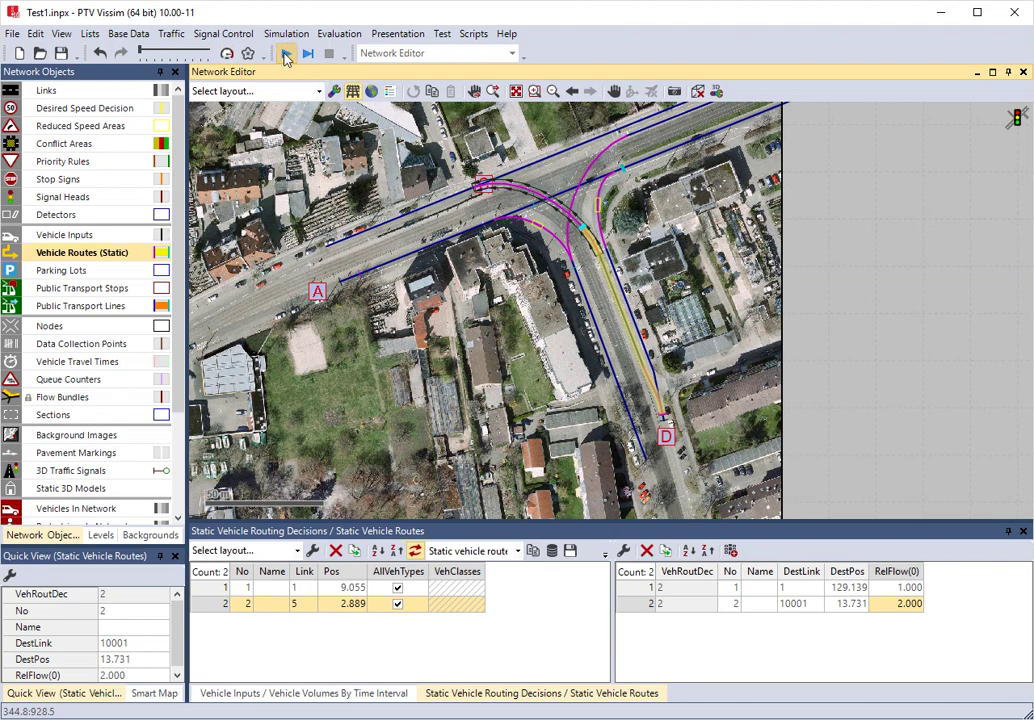
{"action": "left_click", "coordinate": [286, 55]}
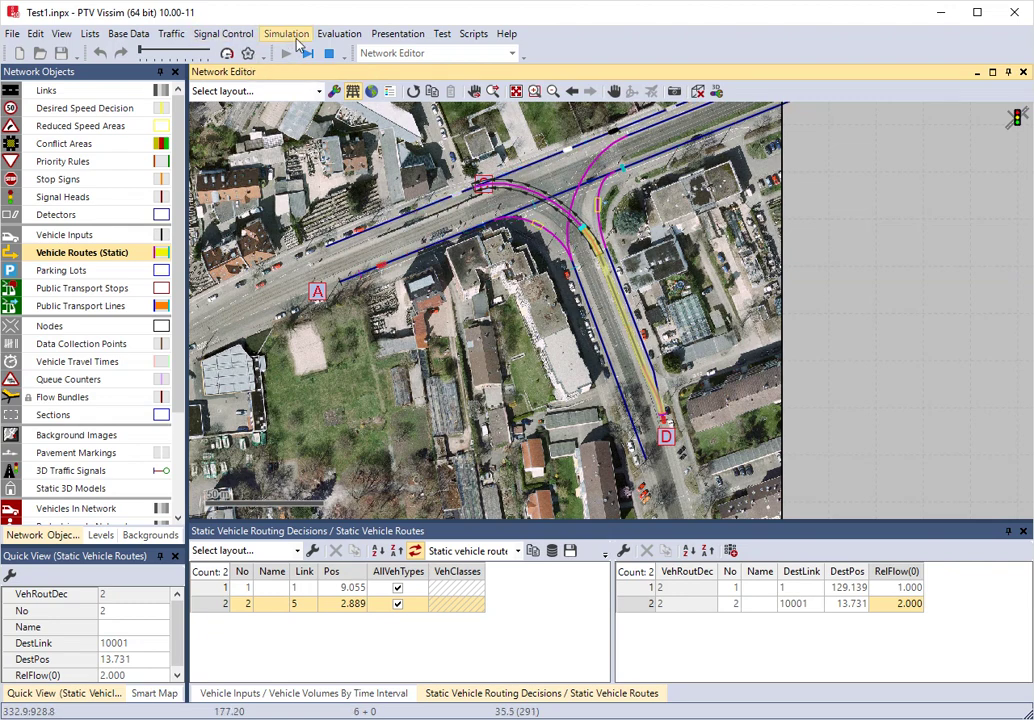
{"action": "left_click", "coordinate": [328, 53]}
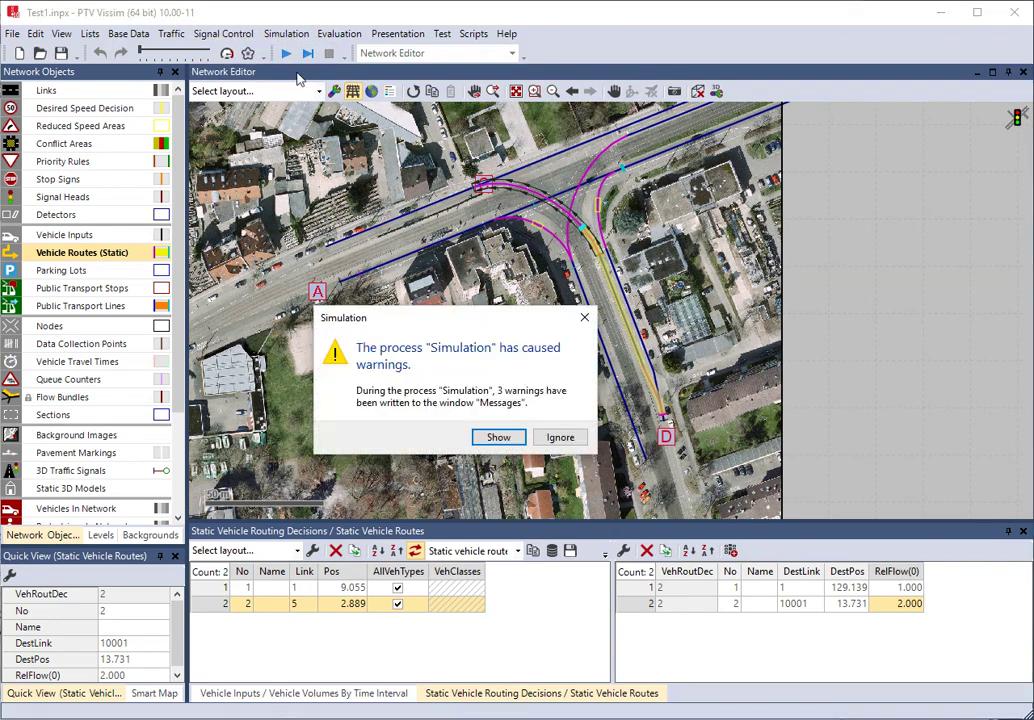
{"action": "left_click", "coordinate": [560, 437]}
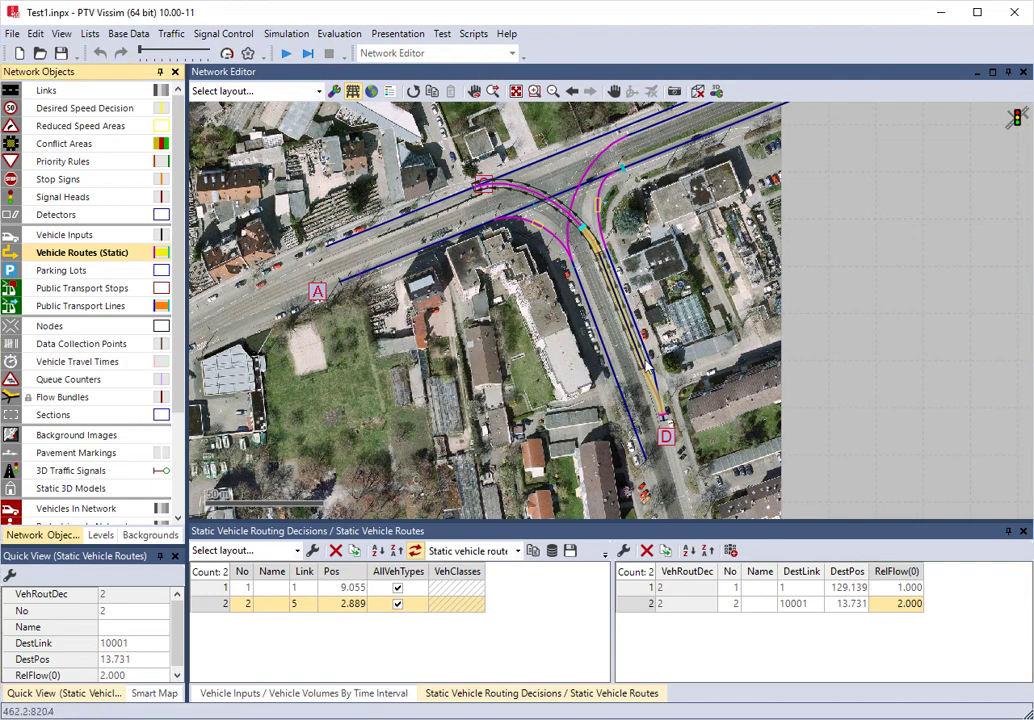
Step: Limit the simulation speed to 3 simulation seconds per second and start a continuous simulation, saving the changes
{"action": "left_click", "coordinate": [286, 33]}
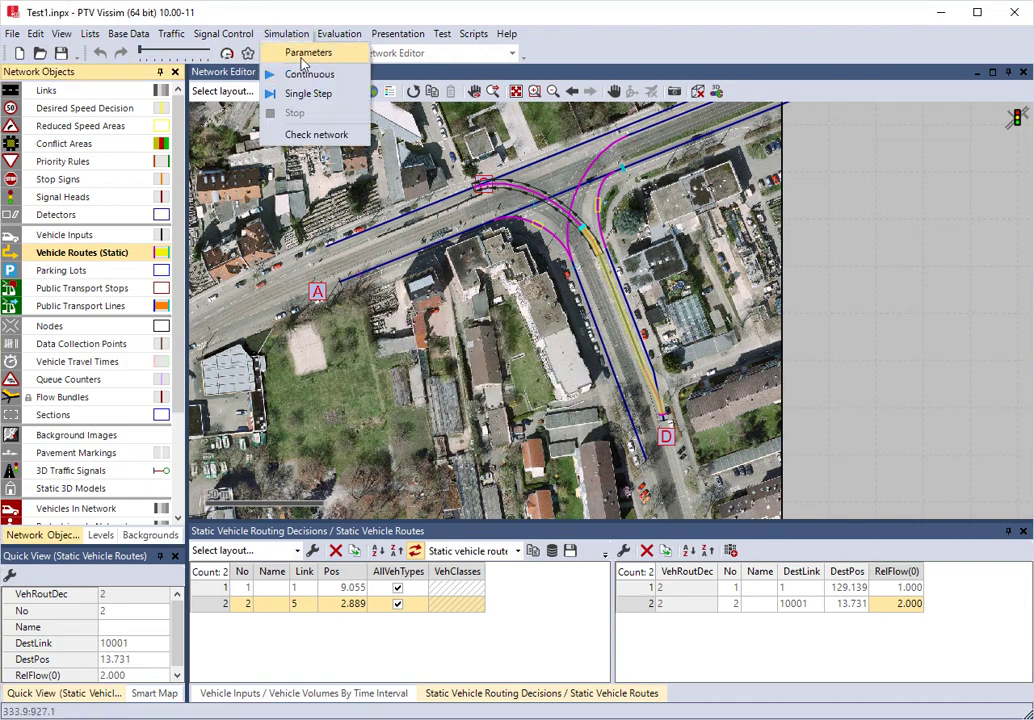
{"action": "left_click", "coordinate": [304, 62]}
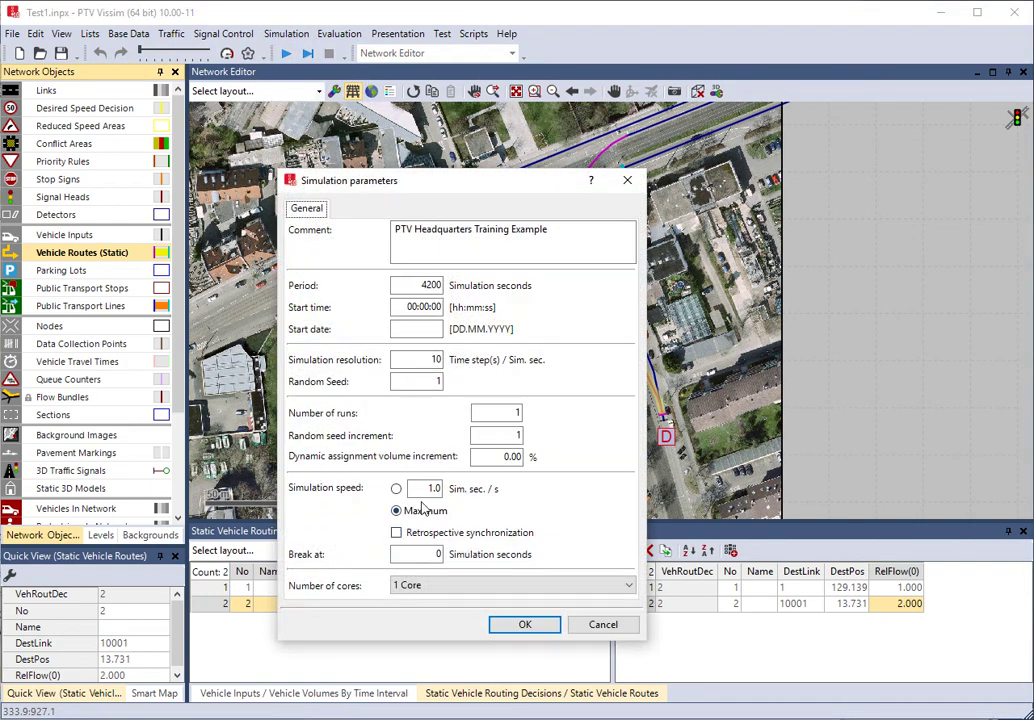
{"action": "left_click", "coordinate": [396, 488]}
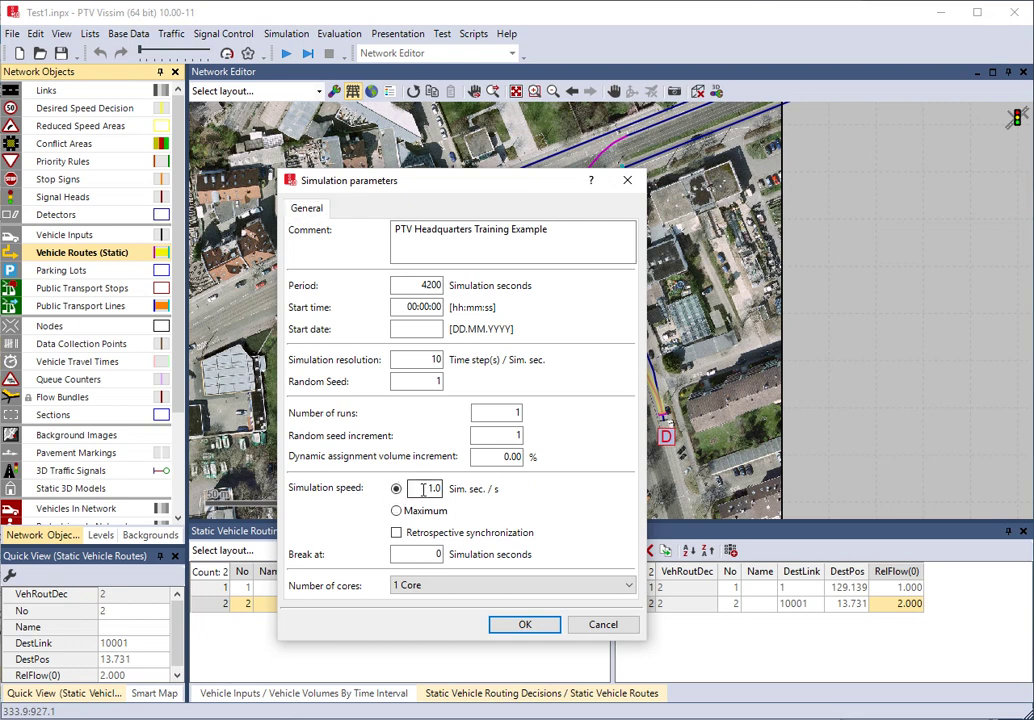
{"action": "left_click_drag", "start_coordinate": [423, 489], "coordinate": [468, 497]}
{"action": "type", "text": "3"}
{"action": "left_click", "coordinate": [522, 623]}
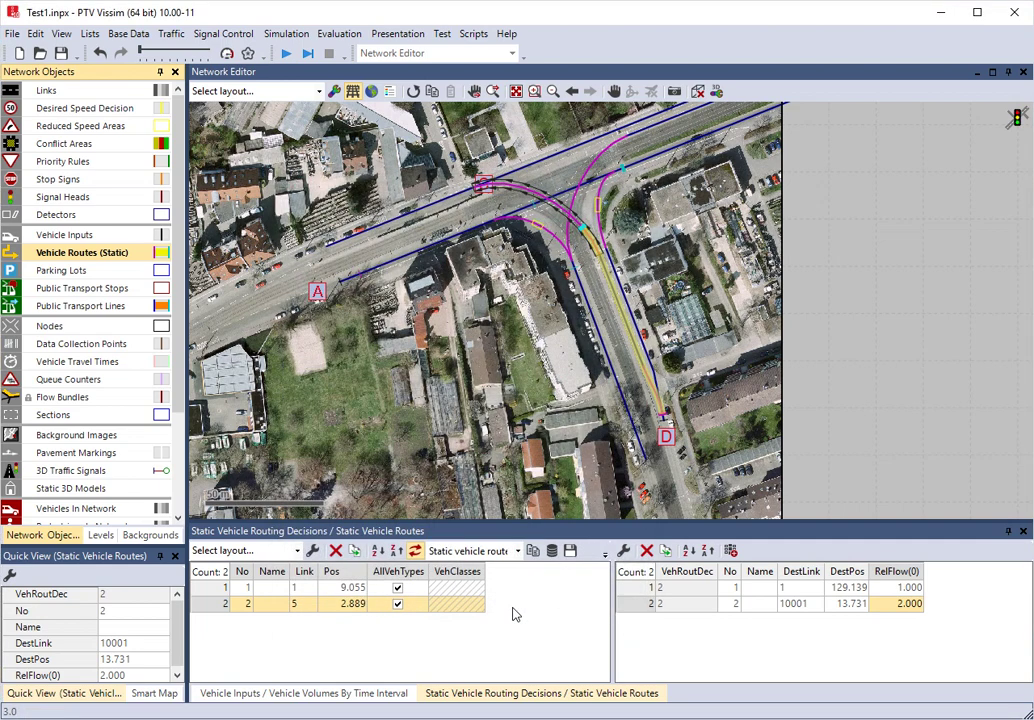
{"action": "left_click", "coordinate": [286, 55]}
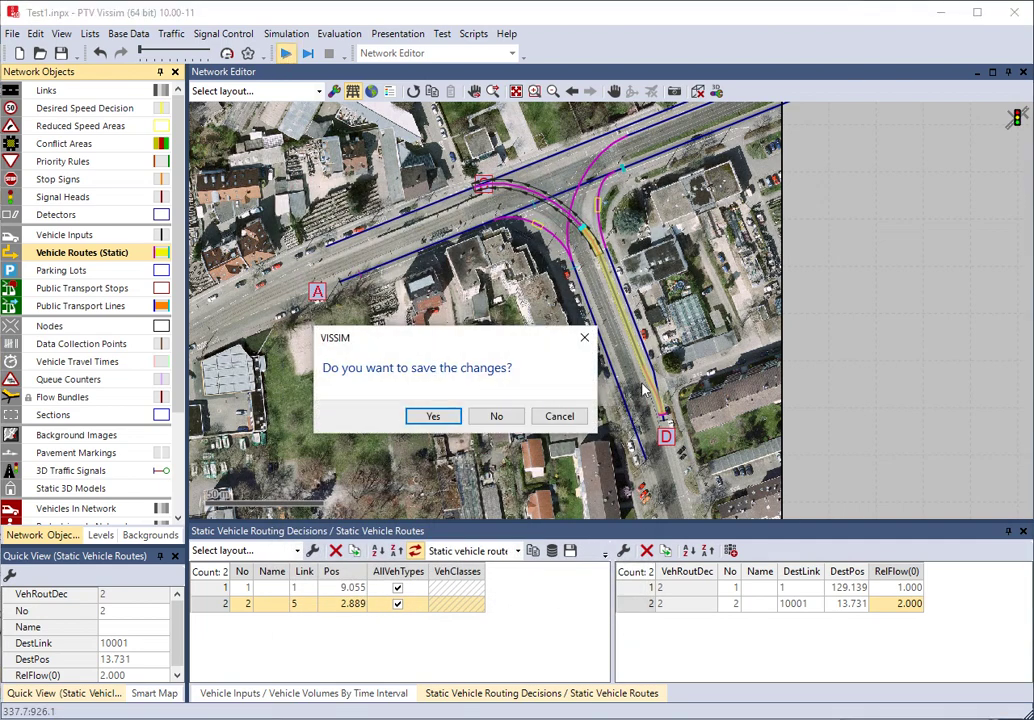
{"action": "left_click", "coordinate": [436, 416]}
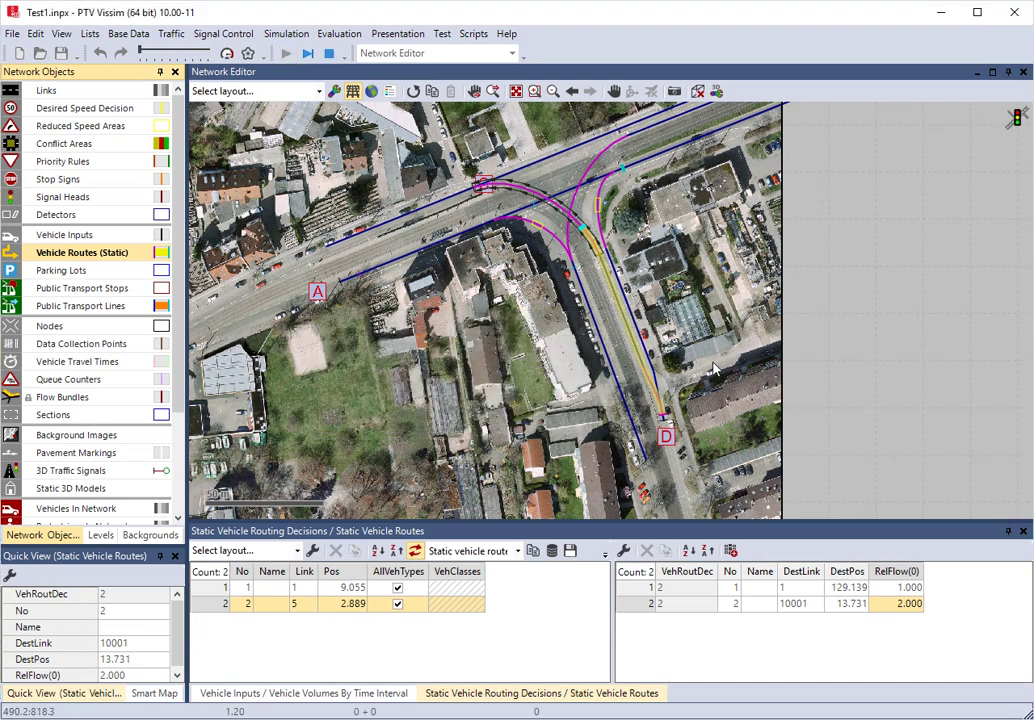